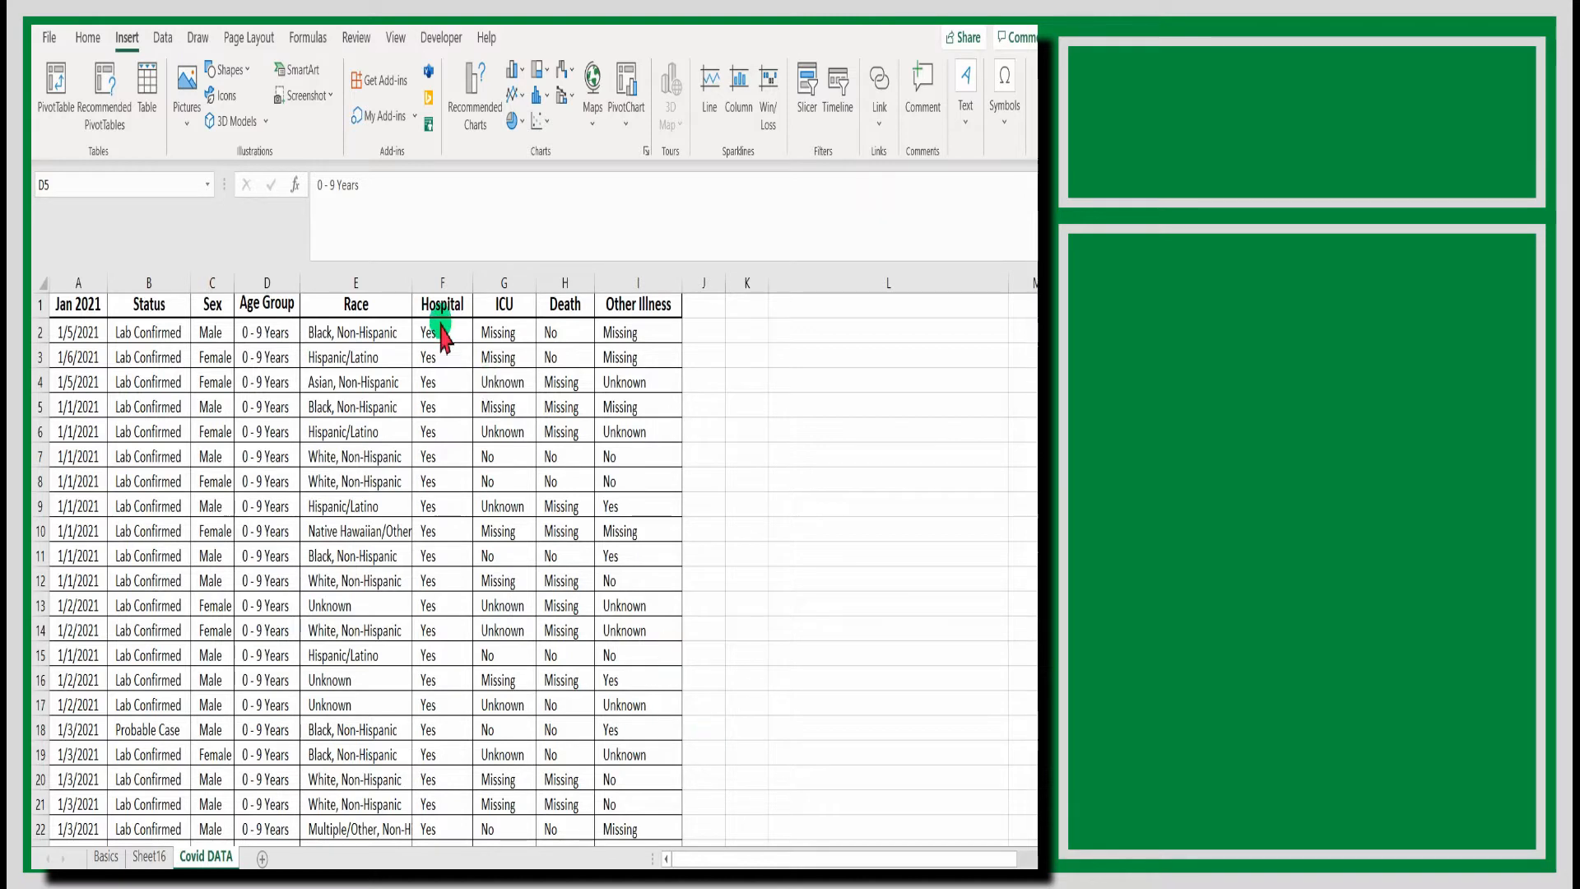
{"action": "left_click", "coordinate": [437, 283]}
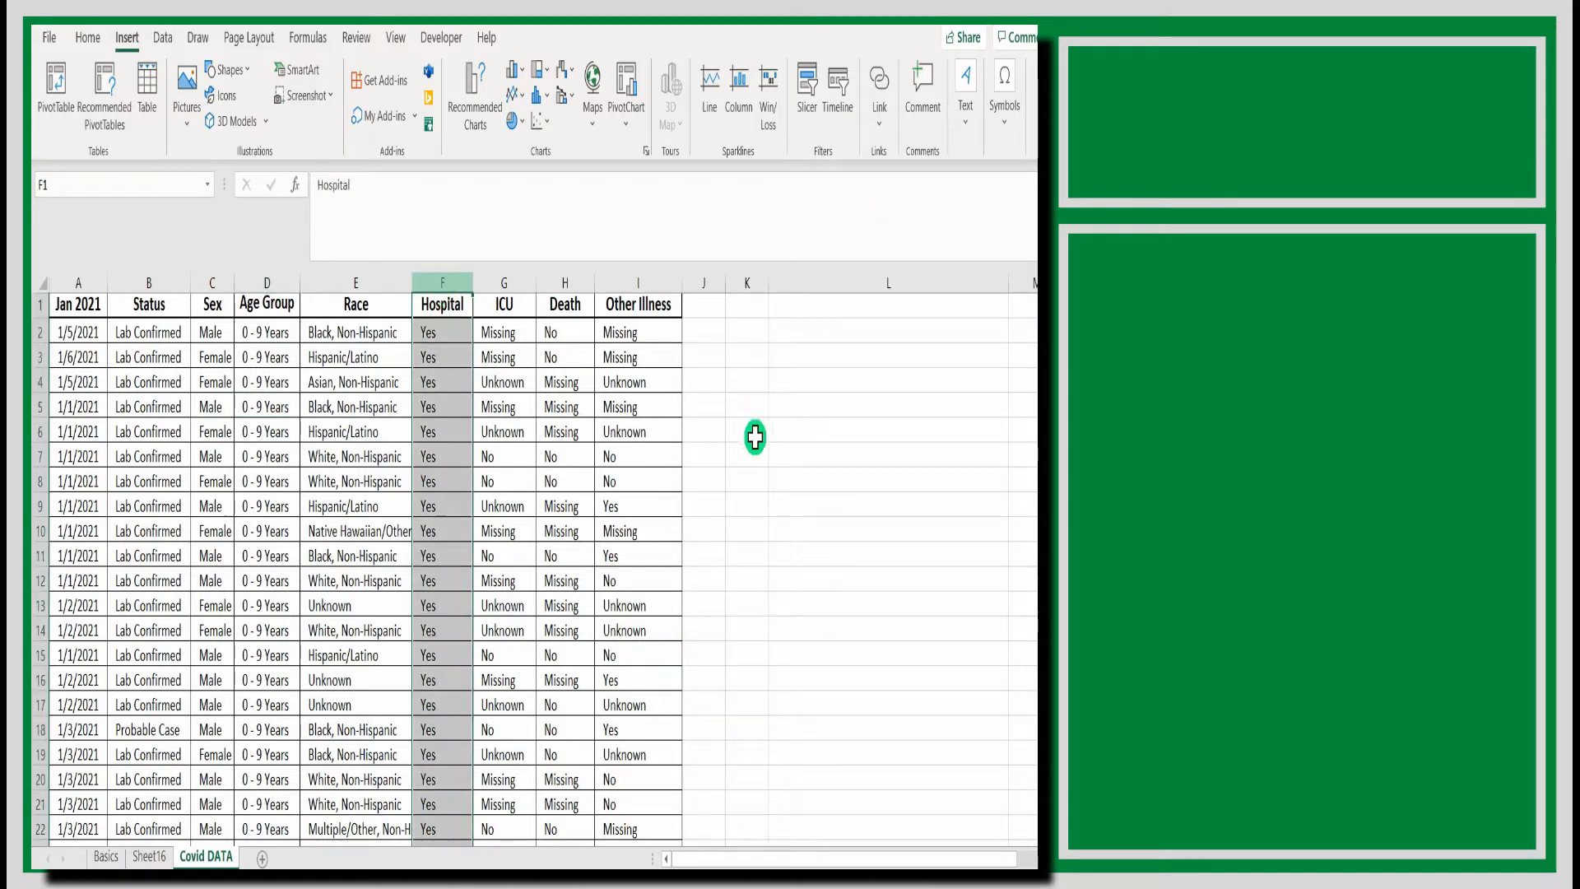
{"action": "left_click", "coordinate": [763, 447]}
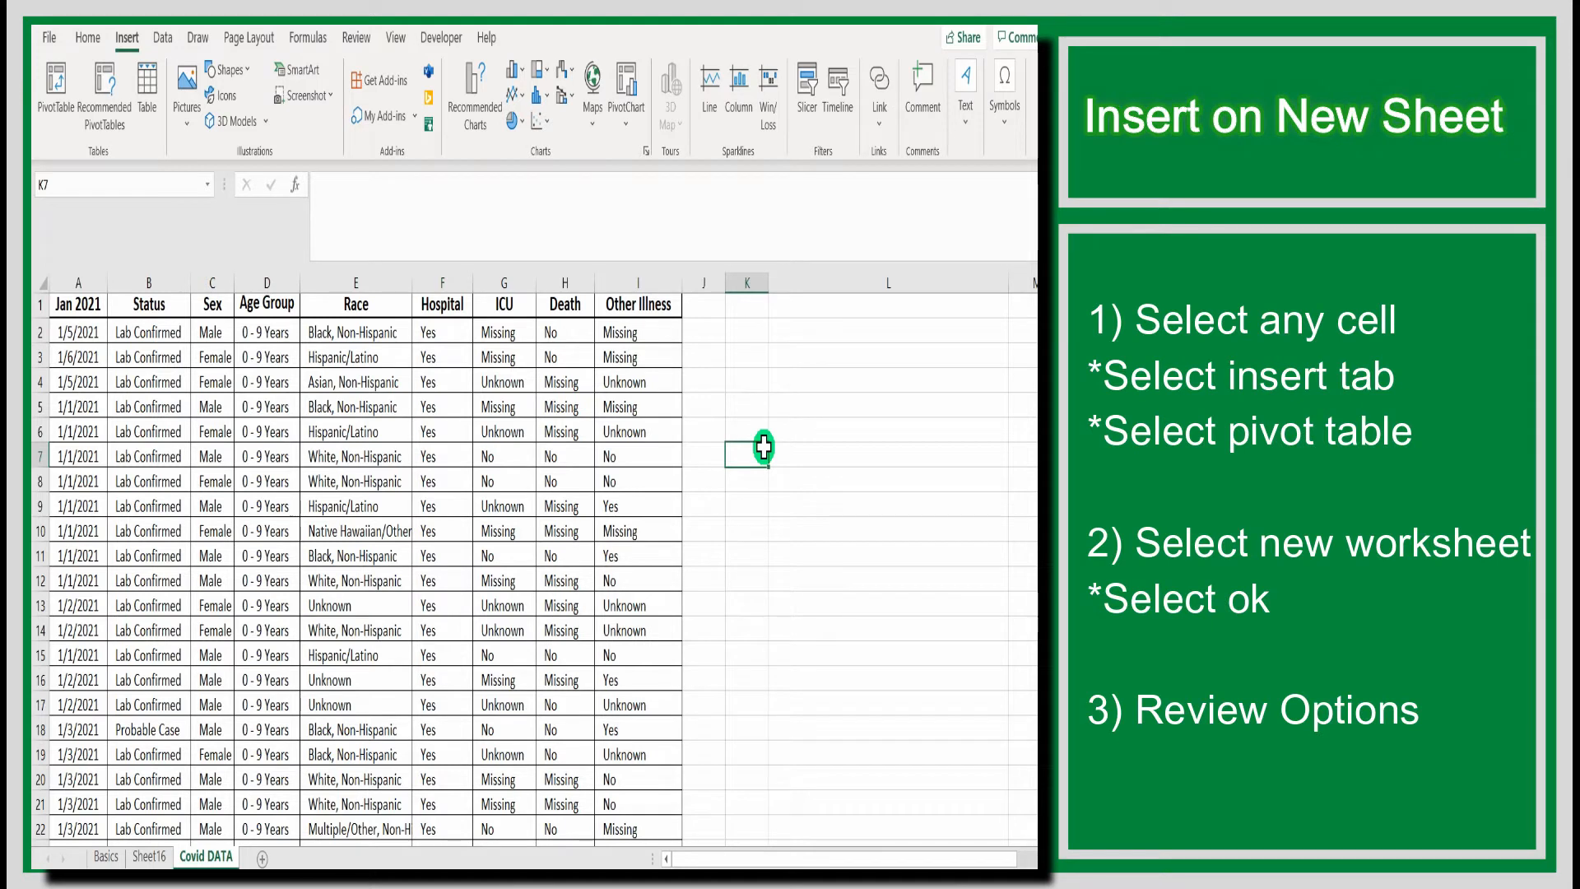
- Create a PivotTable from the Covid DATA table, placed on a new worksheet
{"action": "left_click", "coordinate": [204, 404]}
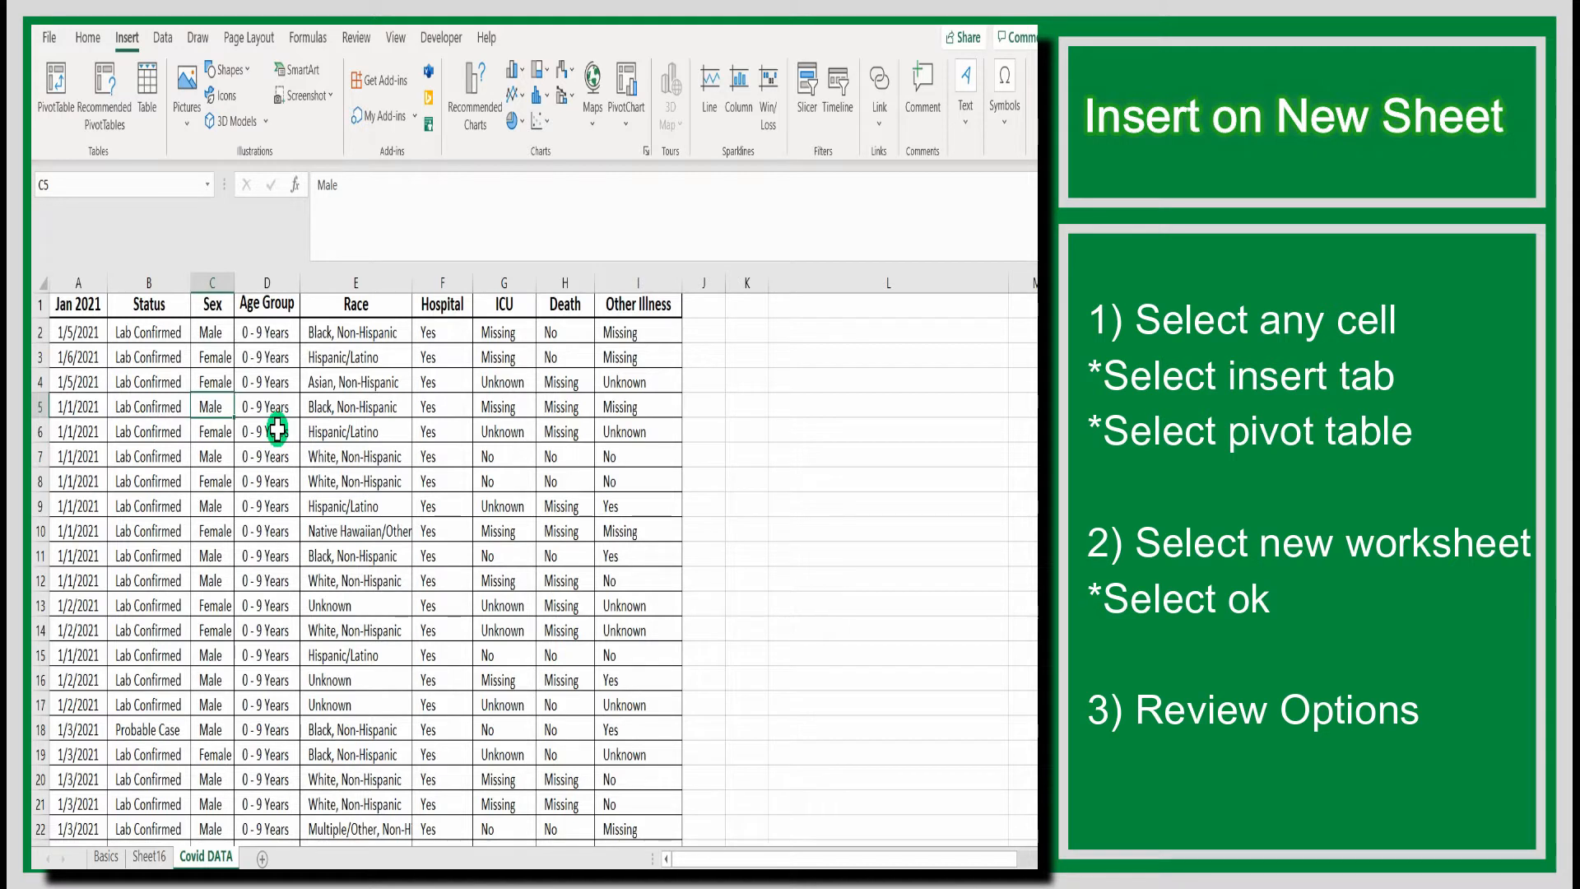
{"action": "left_click", "coordinate": [123, 40]}
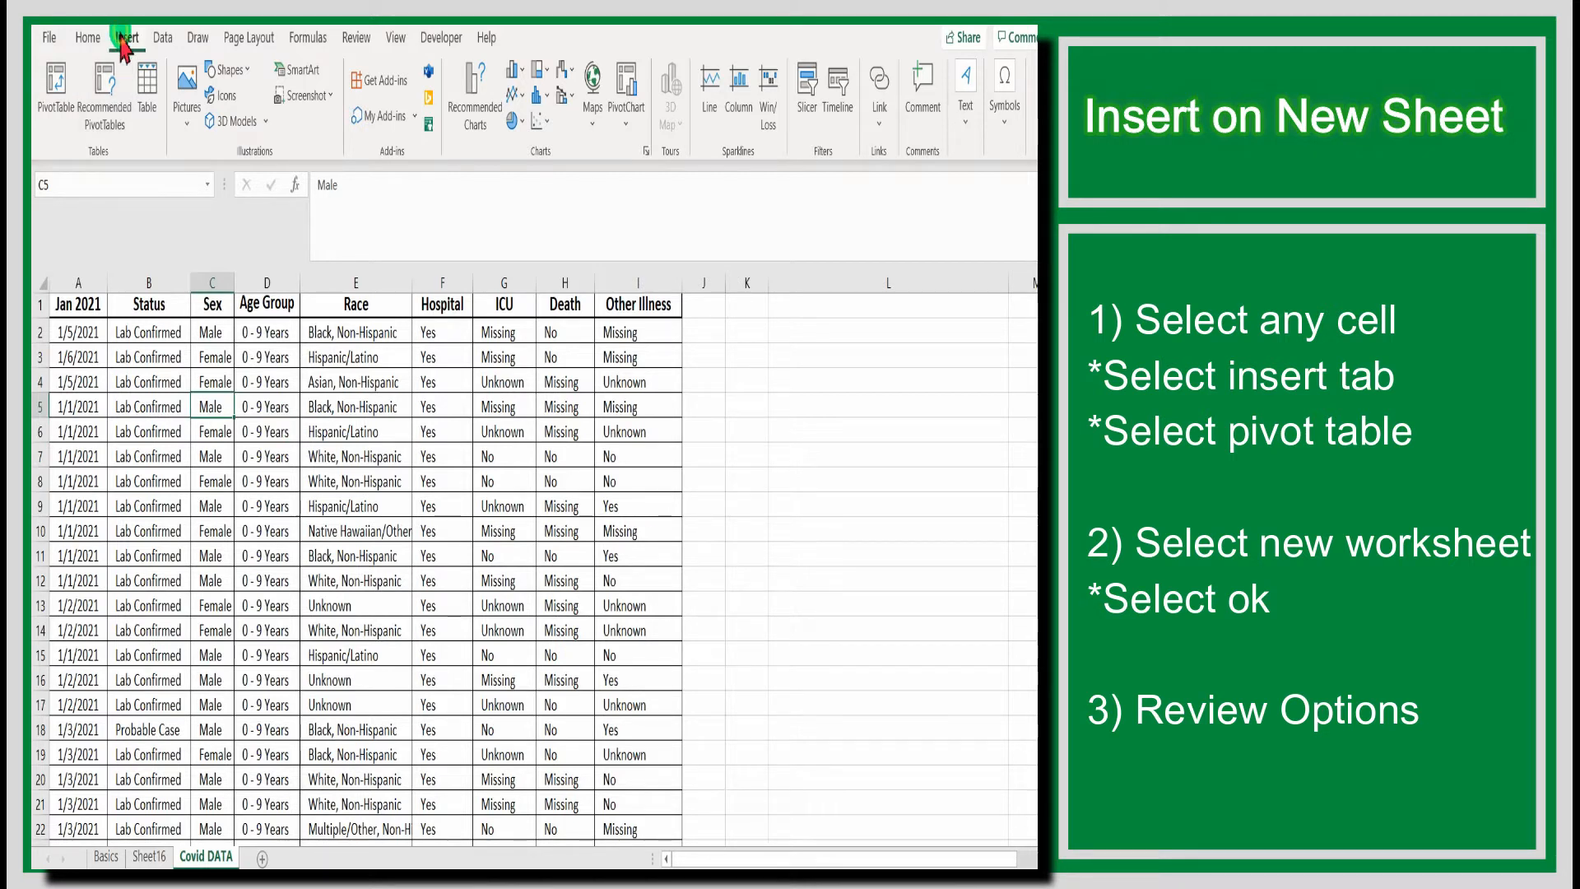
{"action": "left_click", "coordinate": [61, 93]}
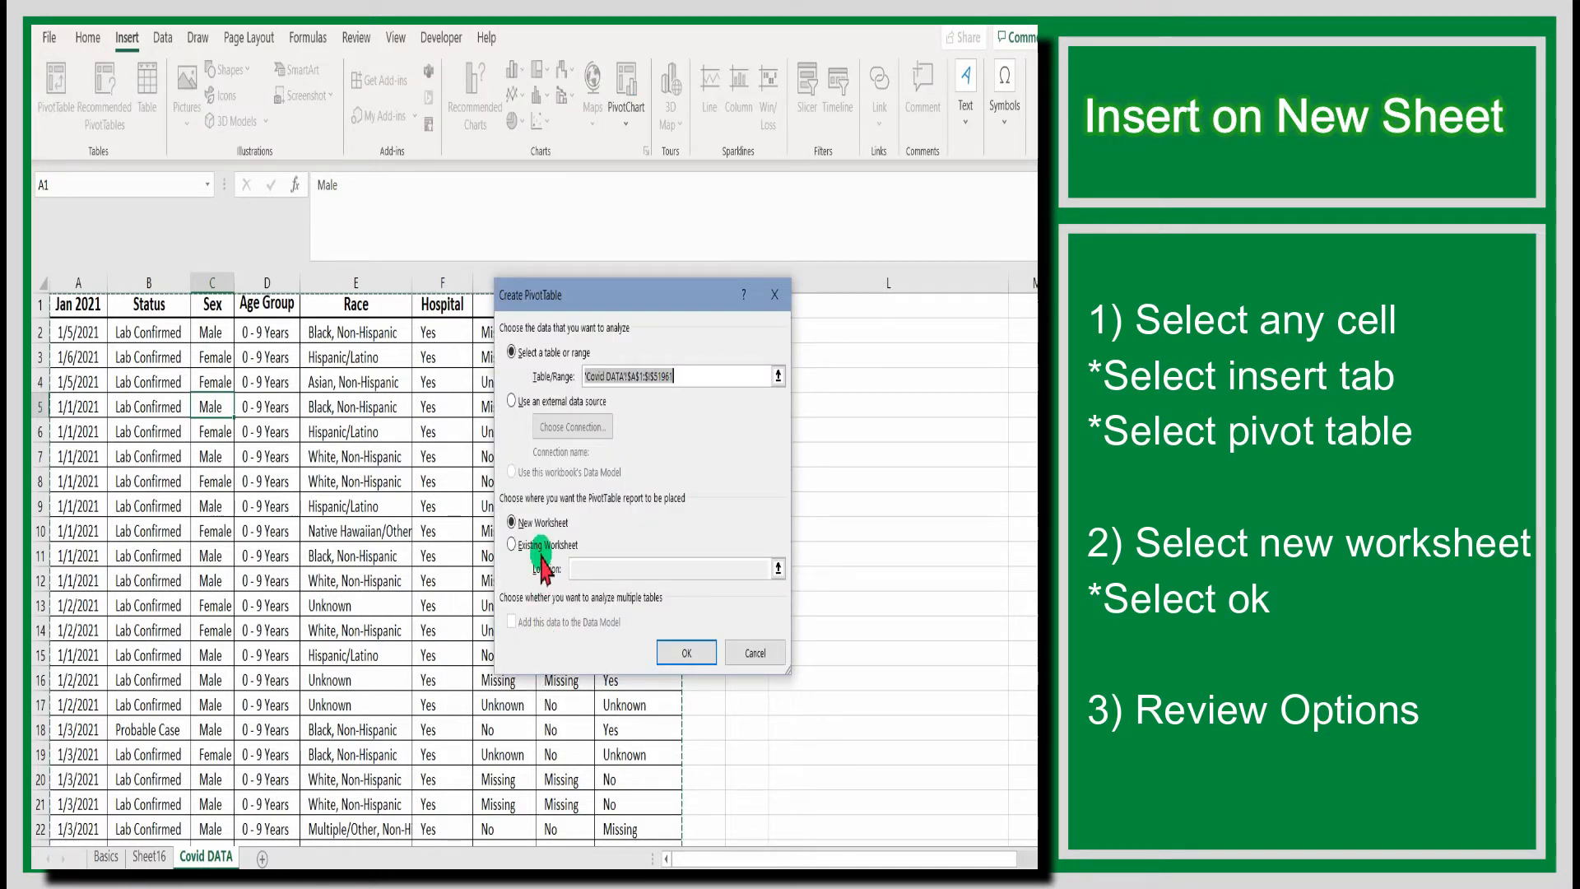
{"action": "left_click", "coordinate": [673, 651]}
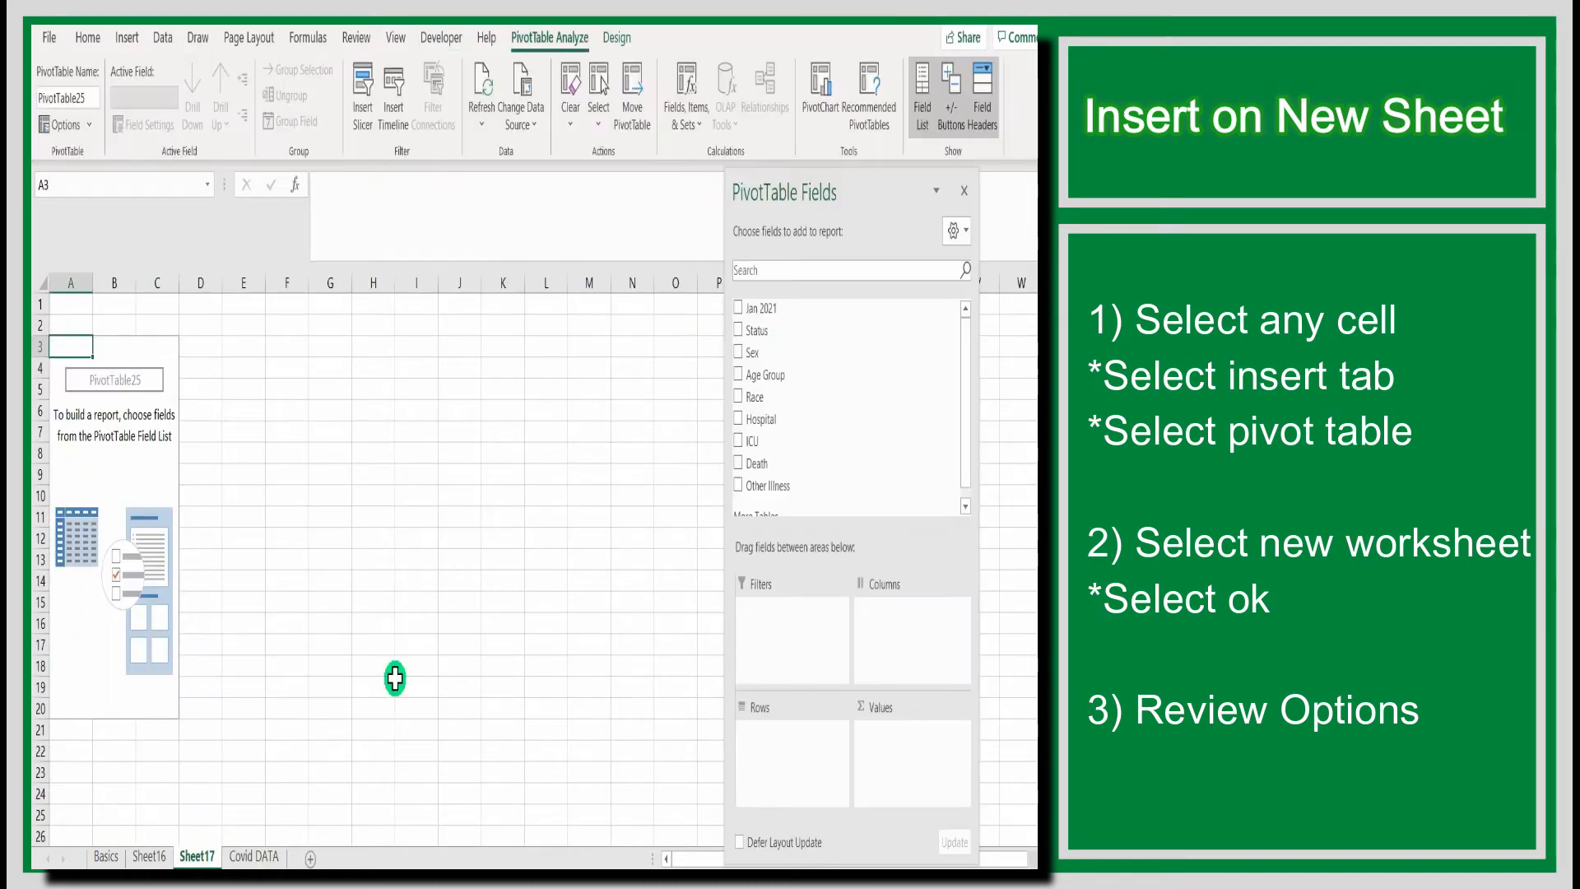
- Move the floating PivotTable Fields pane up and slightly left, and look through its field list
{"action": "left_click_drag", "start_coordinate": [785, 192], "coordinate": [749, 125]}
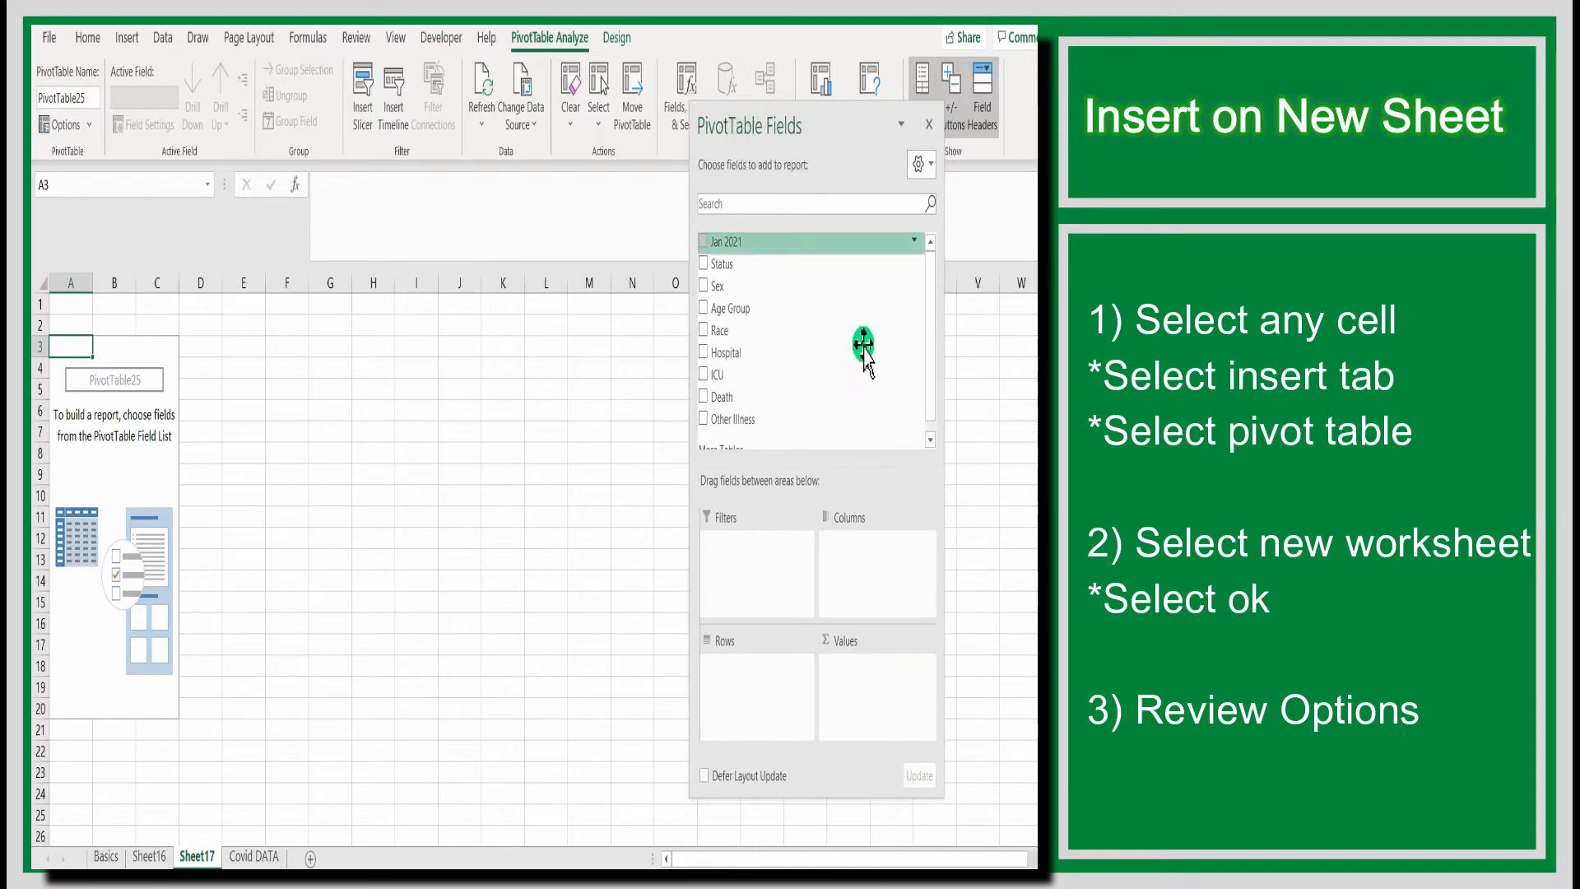
{"action": "scroll", "coordinate": [858, 366], "scroll_direction": "down", "scroll_amount": 1}
{"action": "scroll", "coordinate": [857, 366], "scroll_direction": "up", "scroll_amount": 1}
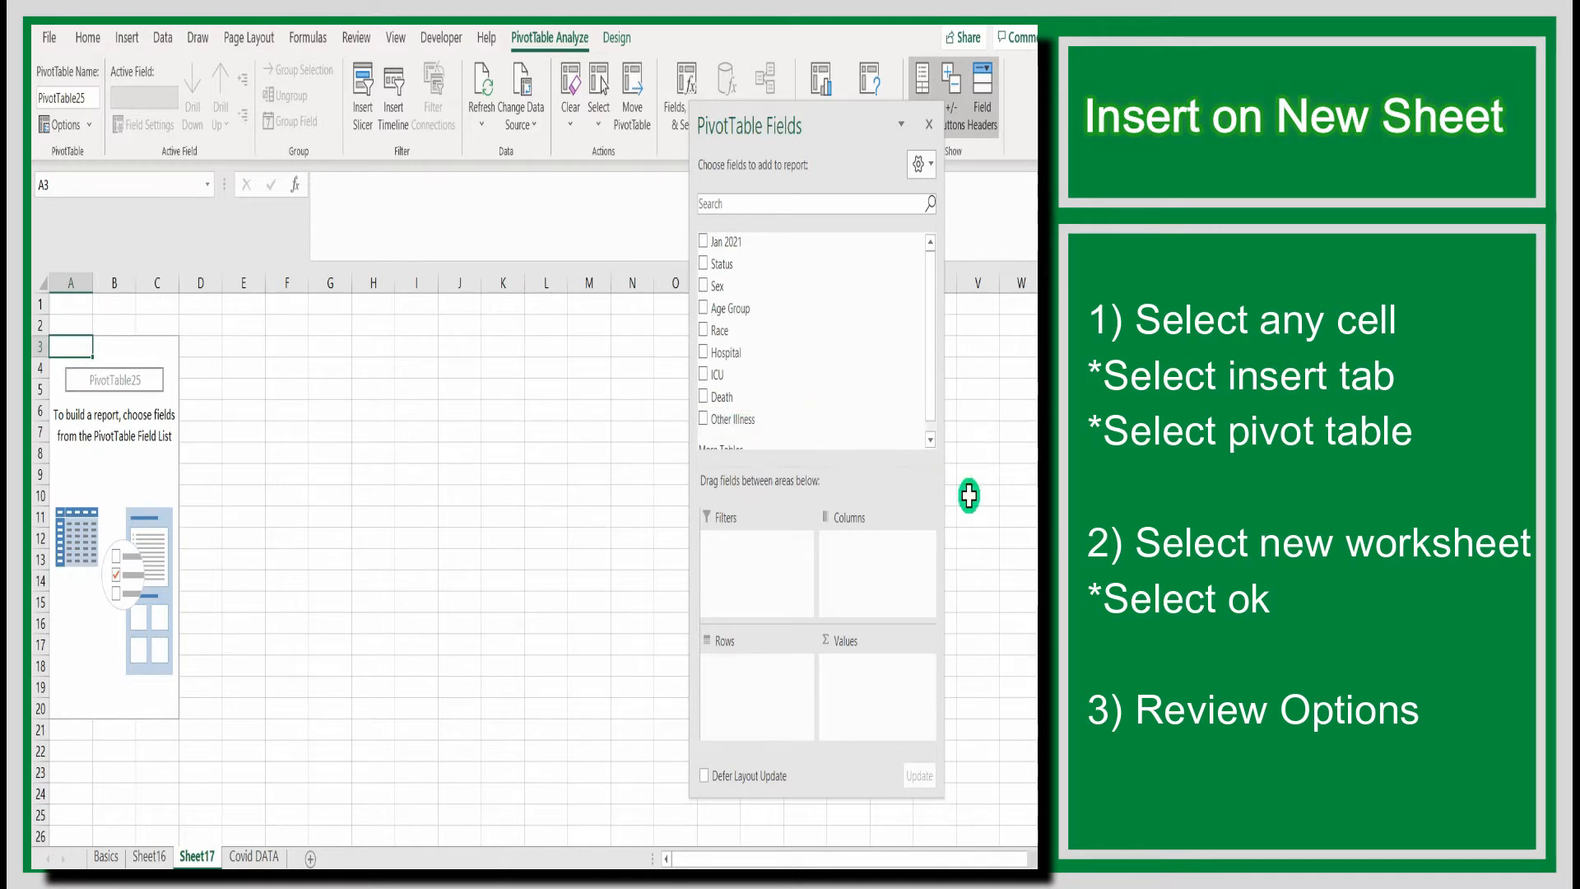
- Add Hospital to both the pivot's rows and values as a count, and add Race to the rows
{"action": "left_click", "coordinate": [704, 353]}
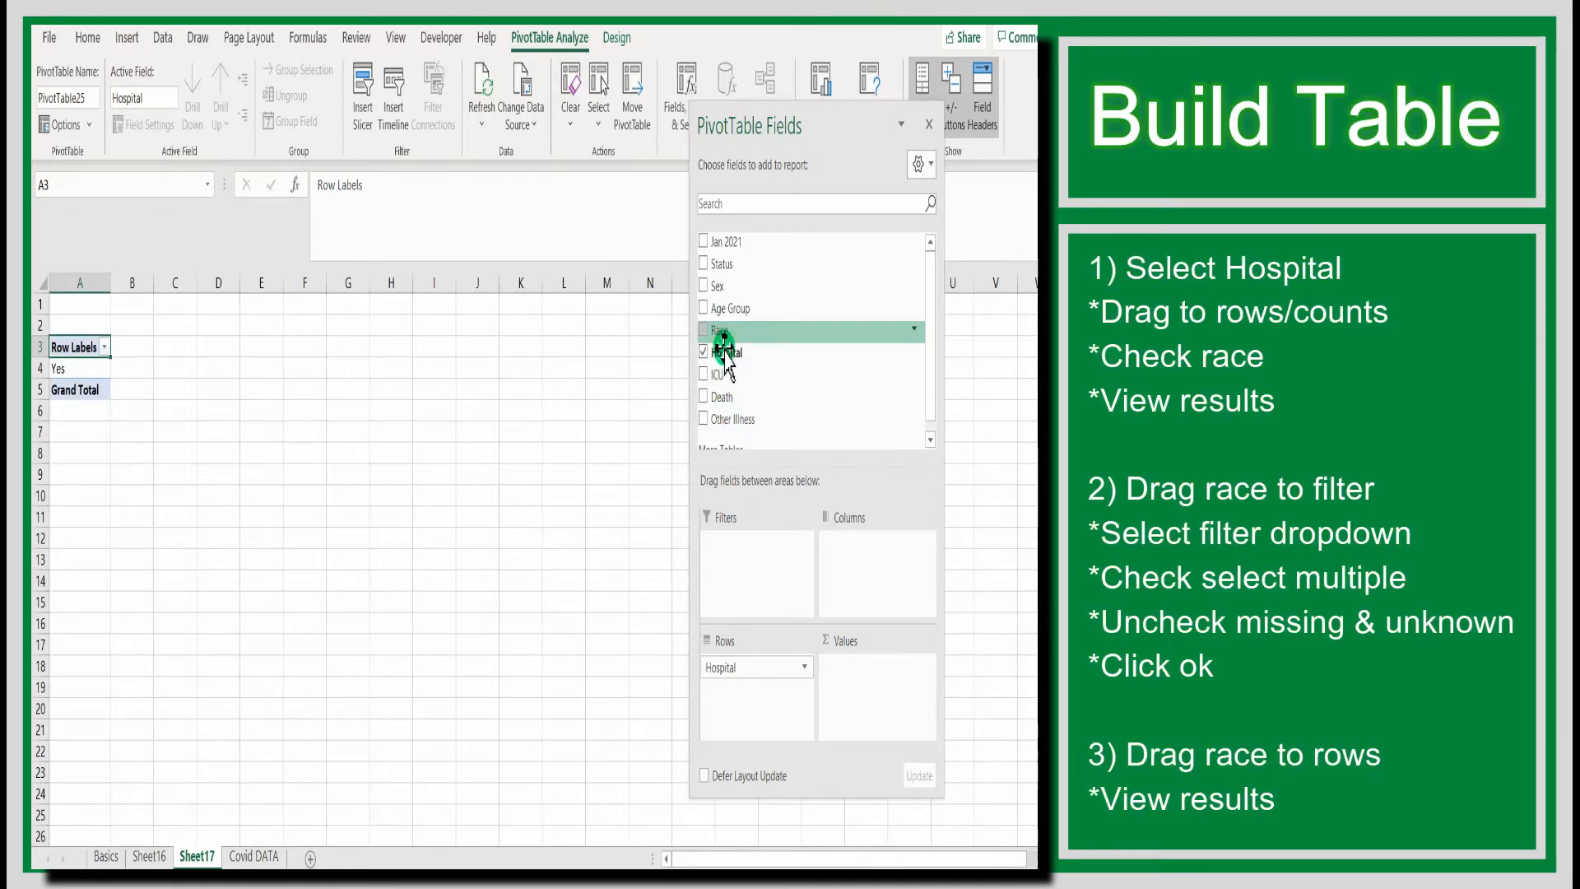
{"action": "left_click_drag", "start_coordinate": [724, 356], "coordinate": [839, 650]}
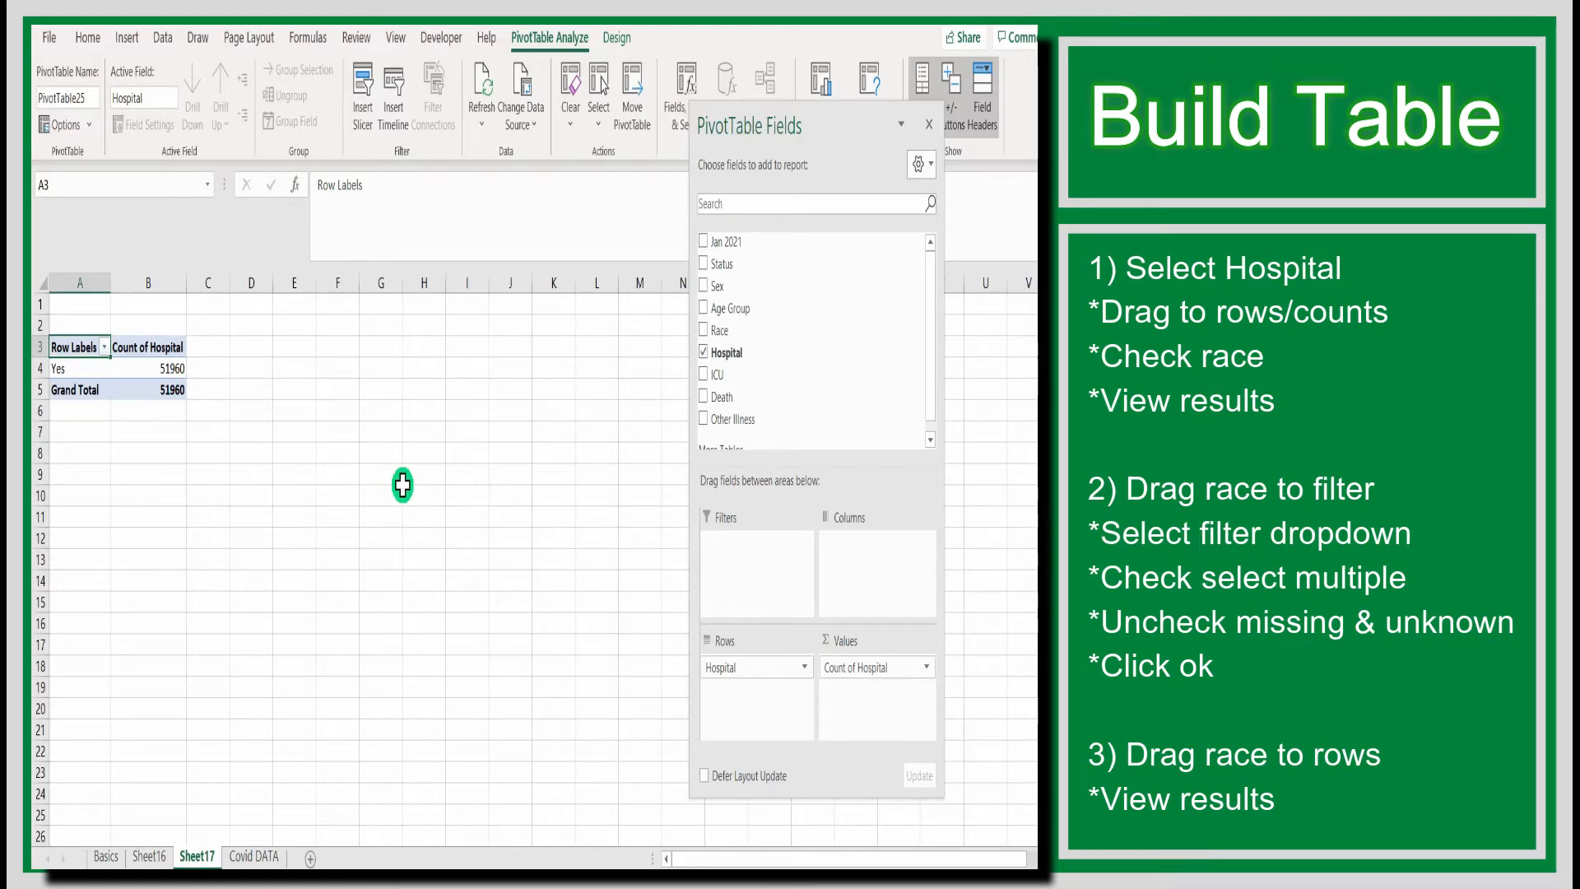
{"action": "left_click", "coordinate": [703, 331]}
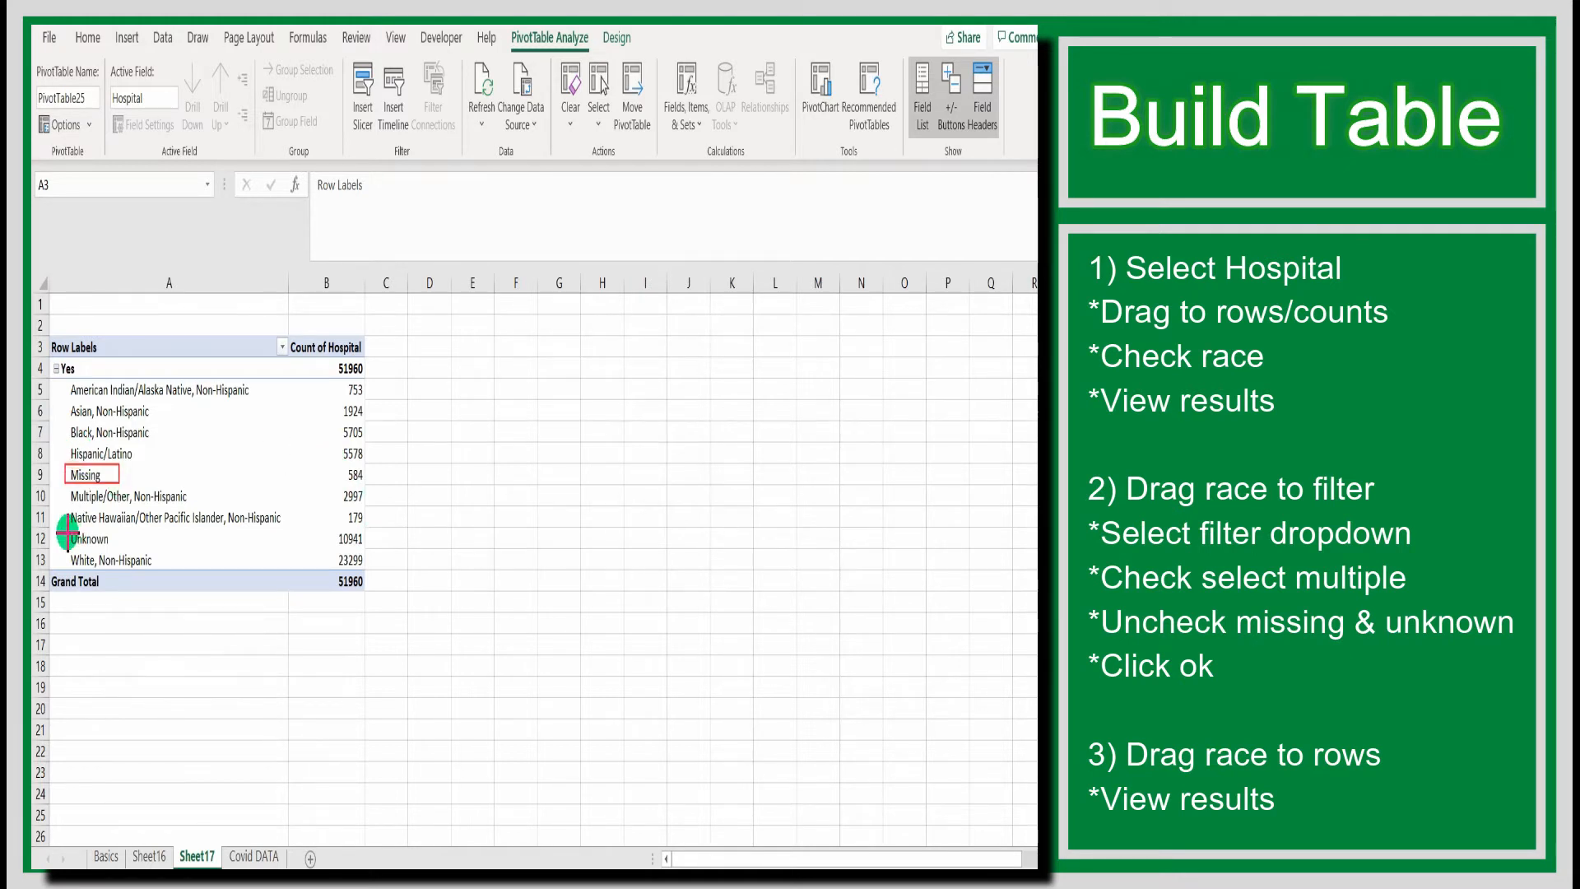
{"action": "left_click_drag", "start_coordinate": [68, 532], "coordinate": [121, 548]}
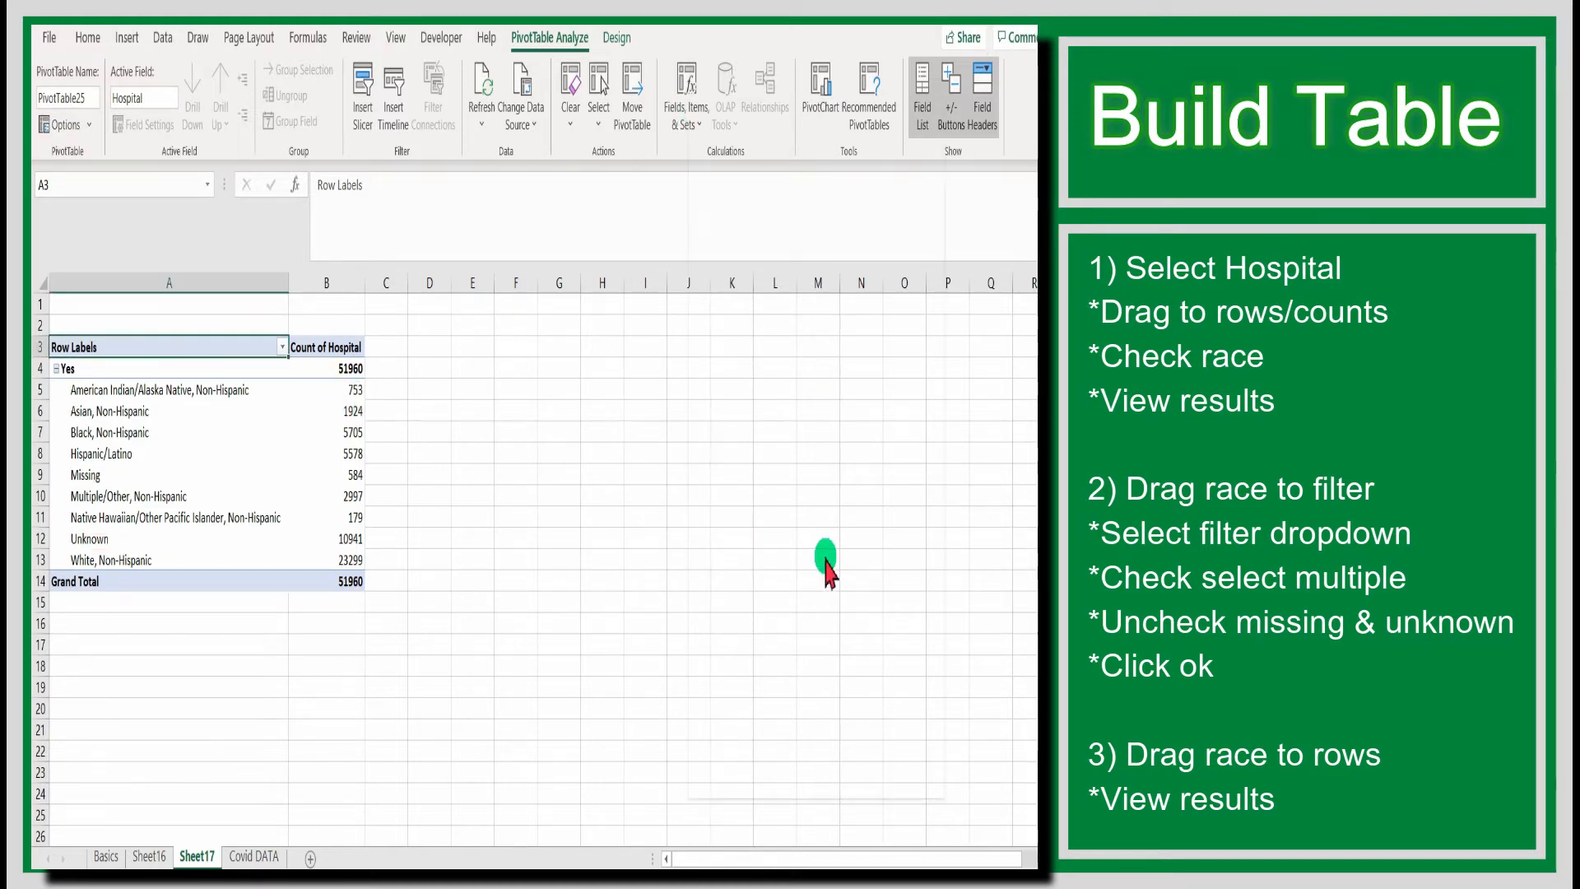
- Make Race a report filter and exclude the Missing and Unknown items using multiple selection
{"action": "left_click_drag", "start_coordinate": [723, 689], "coordinate": [724, 580]}
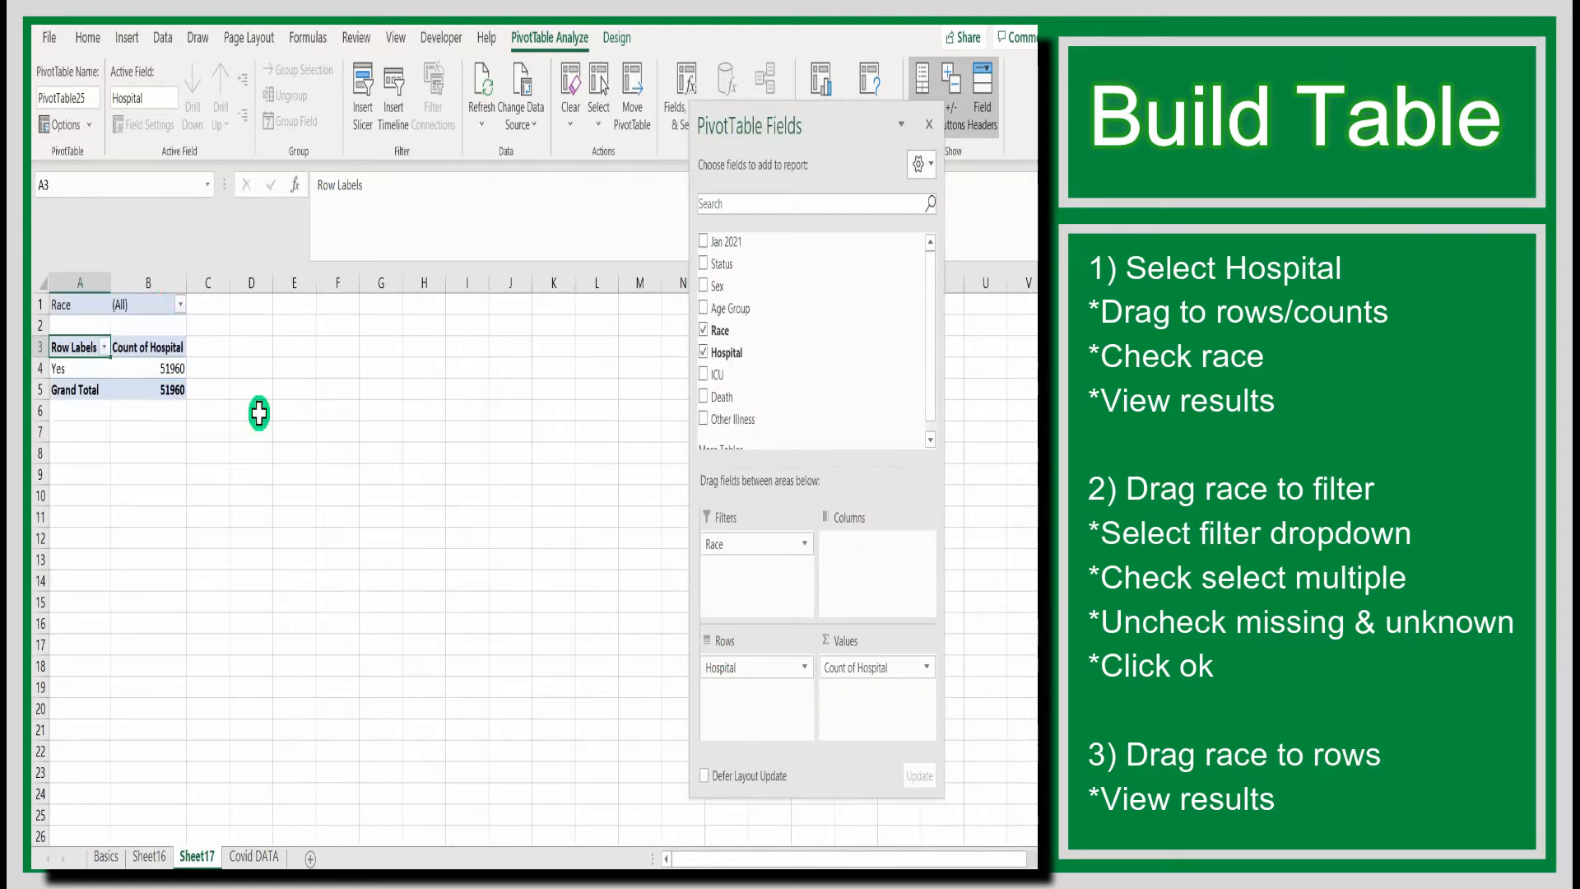
{"action": "left_click", "coordinate": [182, 306]}
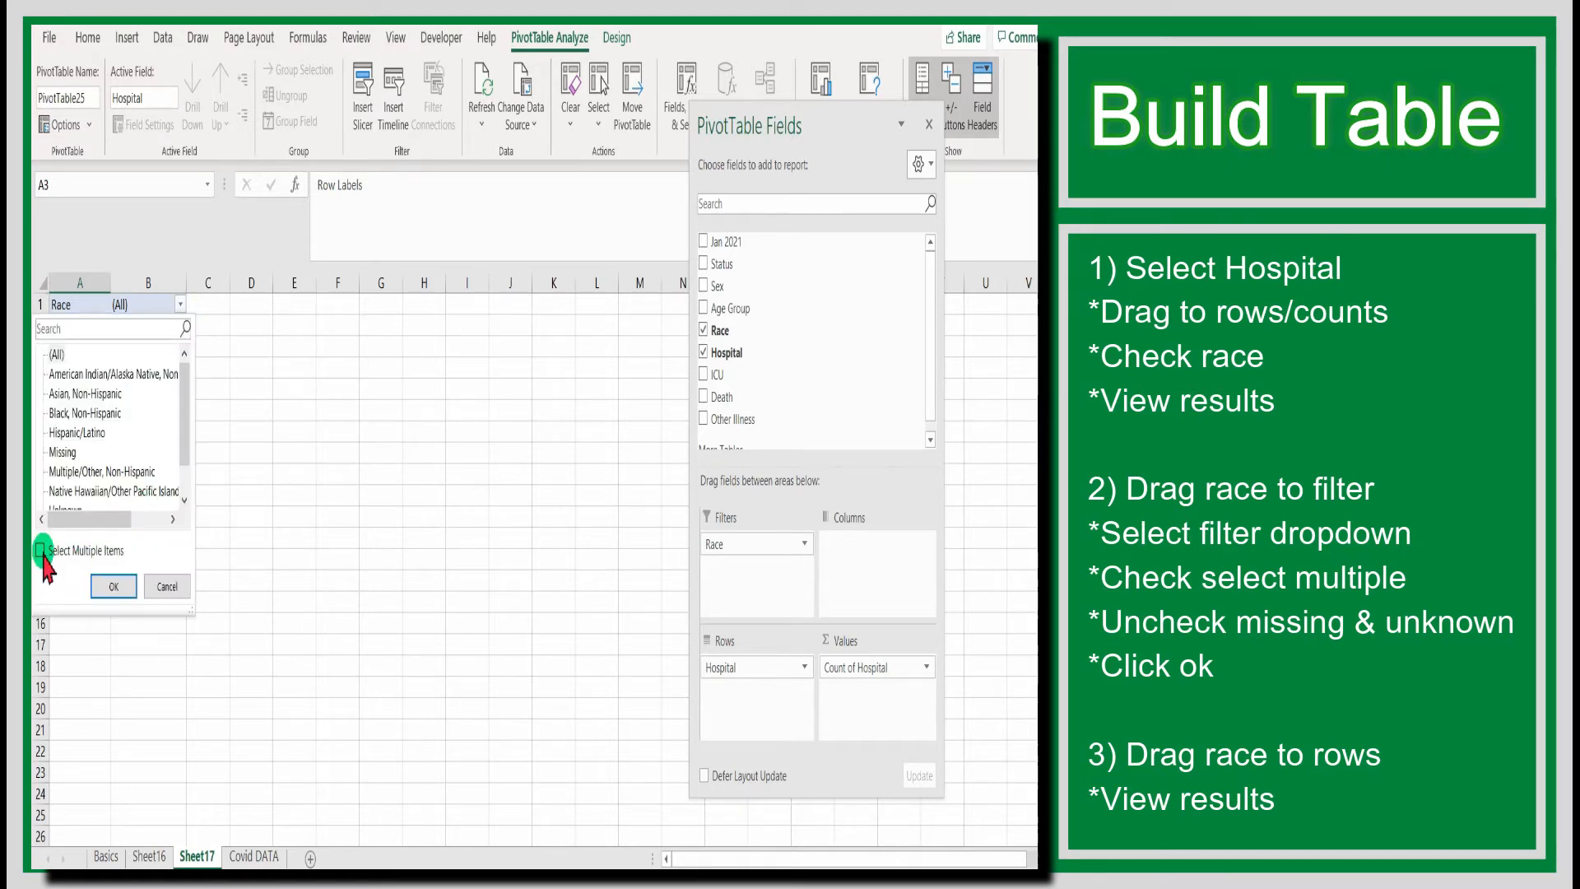
{"action": "left_click", "coordinate": [41, 550]}
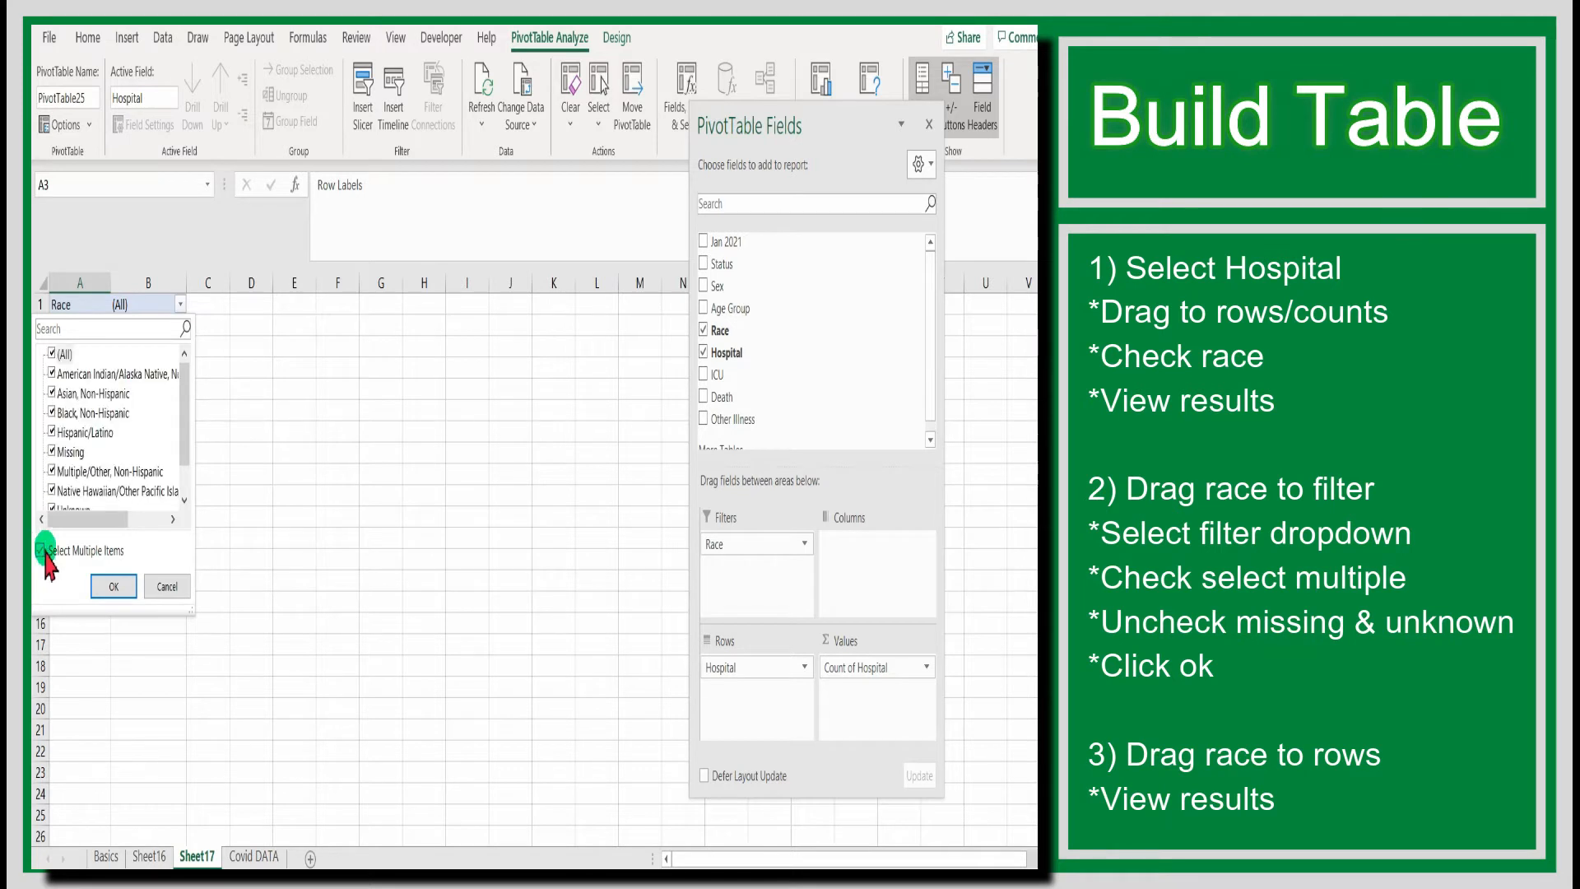
{"action": "left_click", "coordinate": [53, 452]}
{"action": "scroll", "coordinate": [52, 461], "scroll_direction": "down", "scroll_amount": 1}
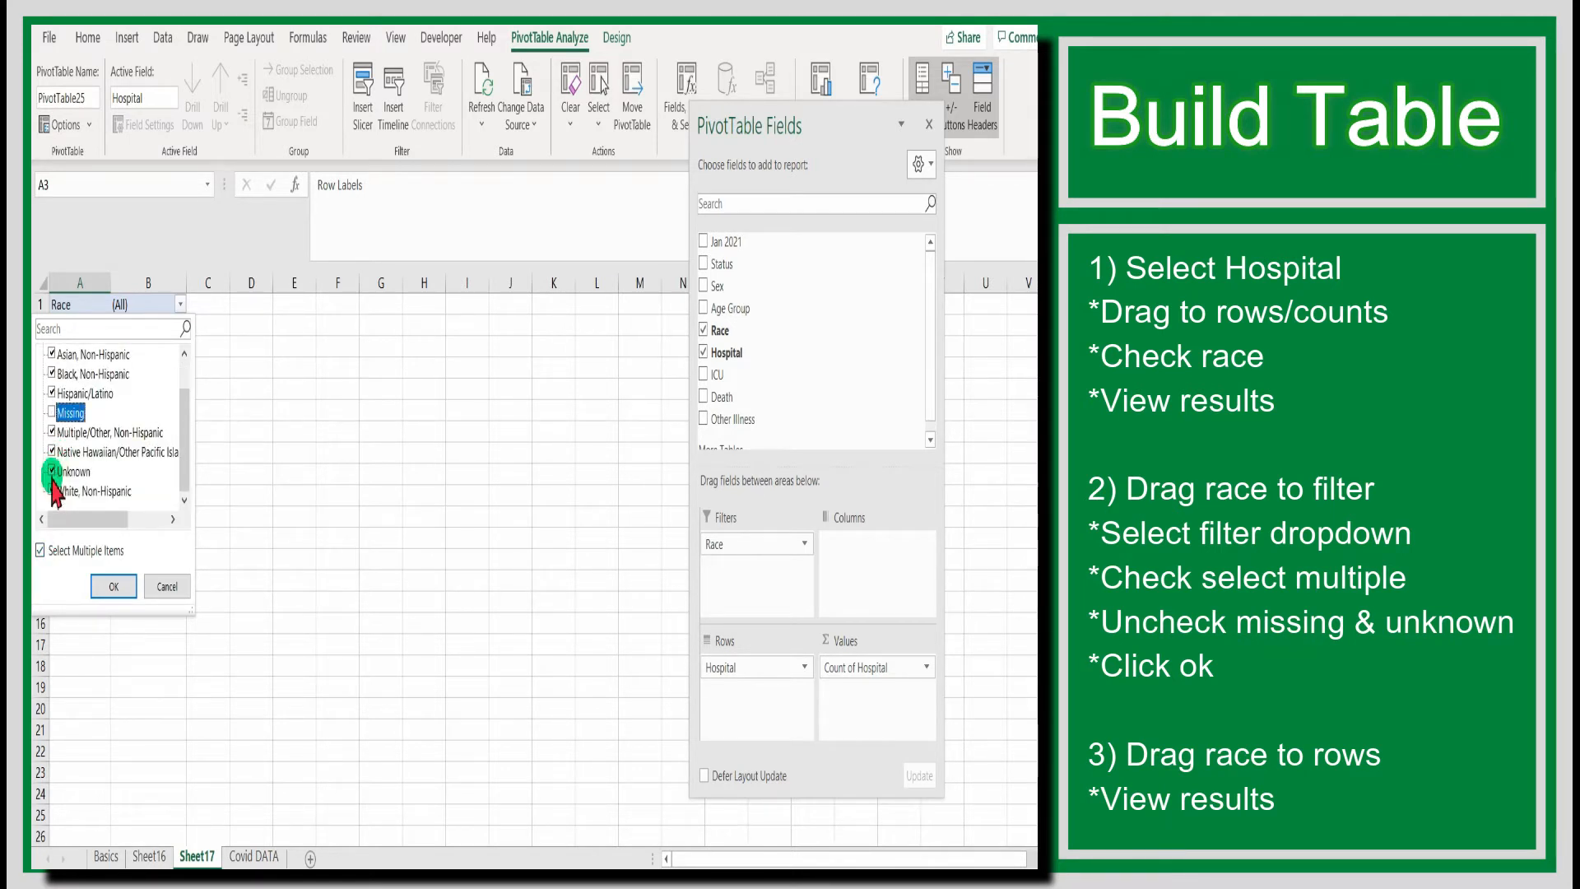
{"action": "left_click", "coordinate": [53, 472]}
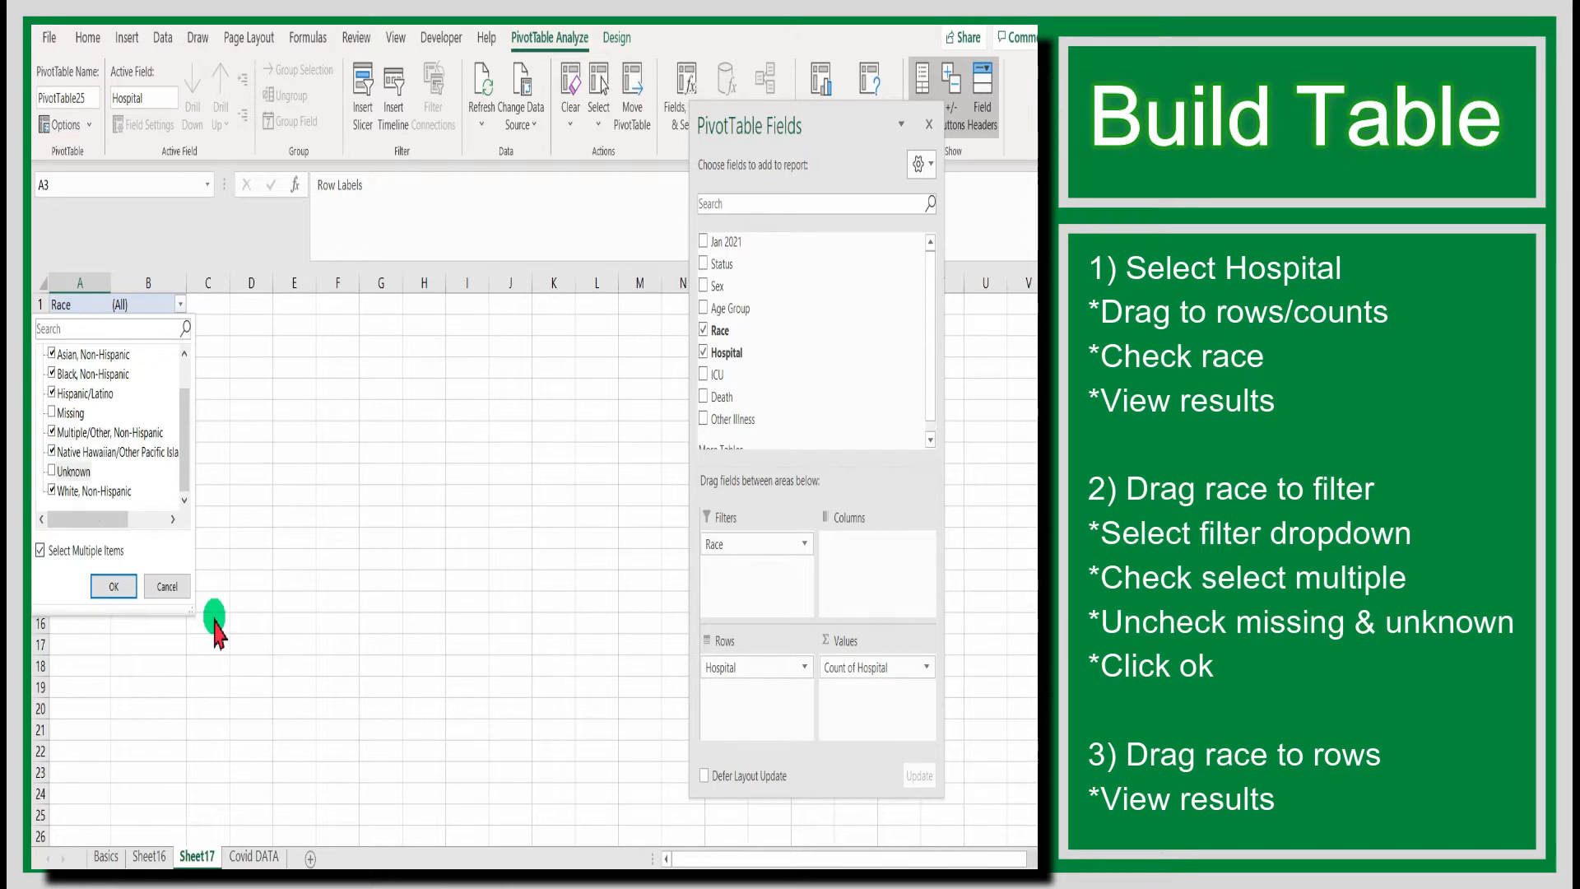
{"action": "left_click", "coordinate": [122, 589]}
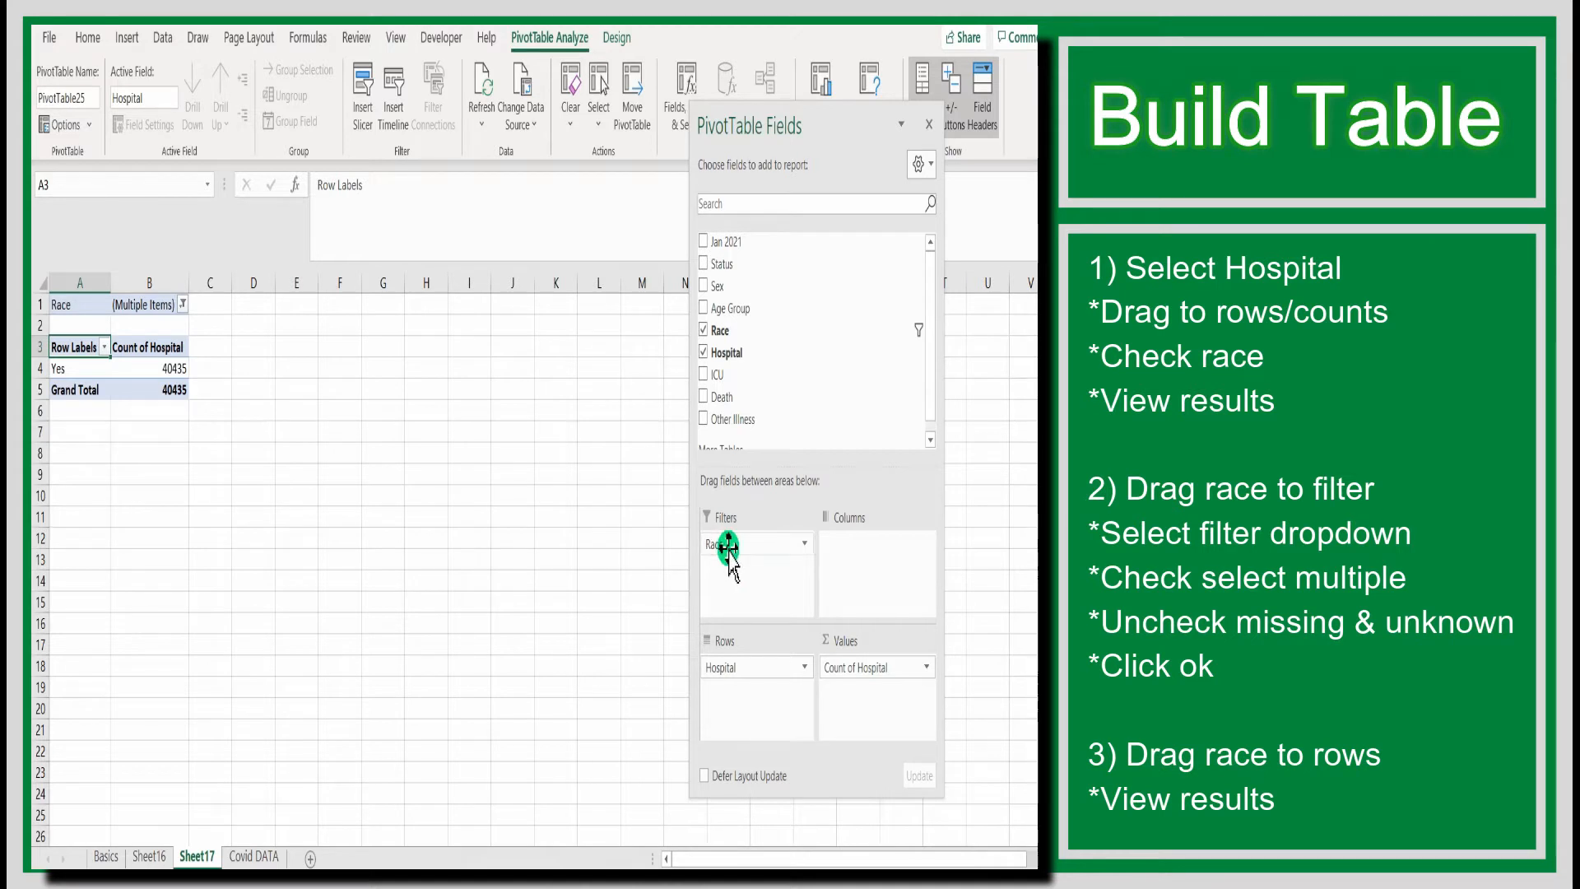
- Return Race from the report filters to the pivot rows beneath Hospital
{"action": "left_click_drag", "start_coordinate": [728, 545], "coordinate": [724, 666]}
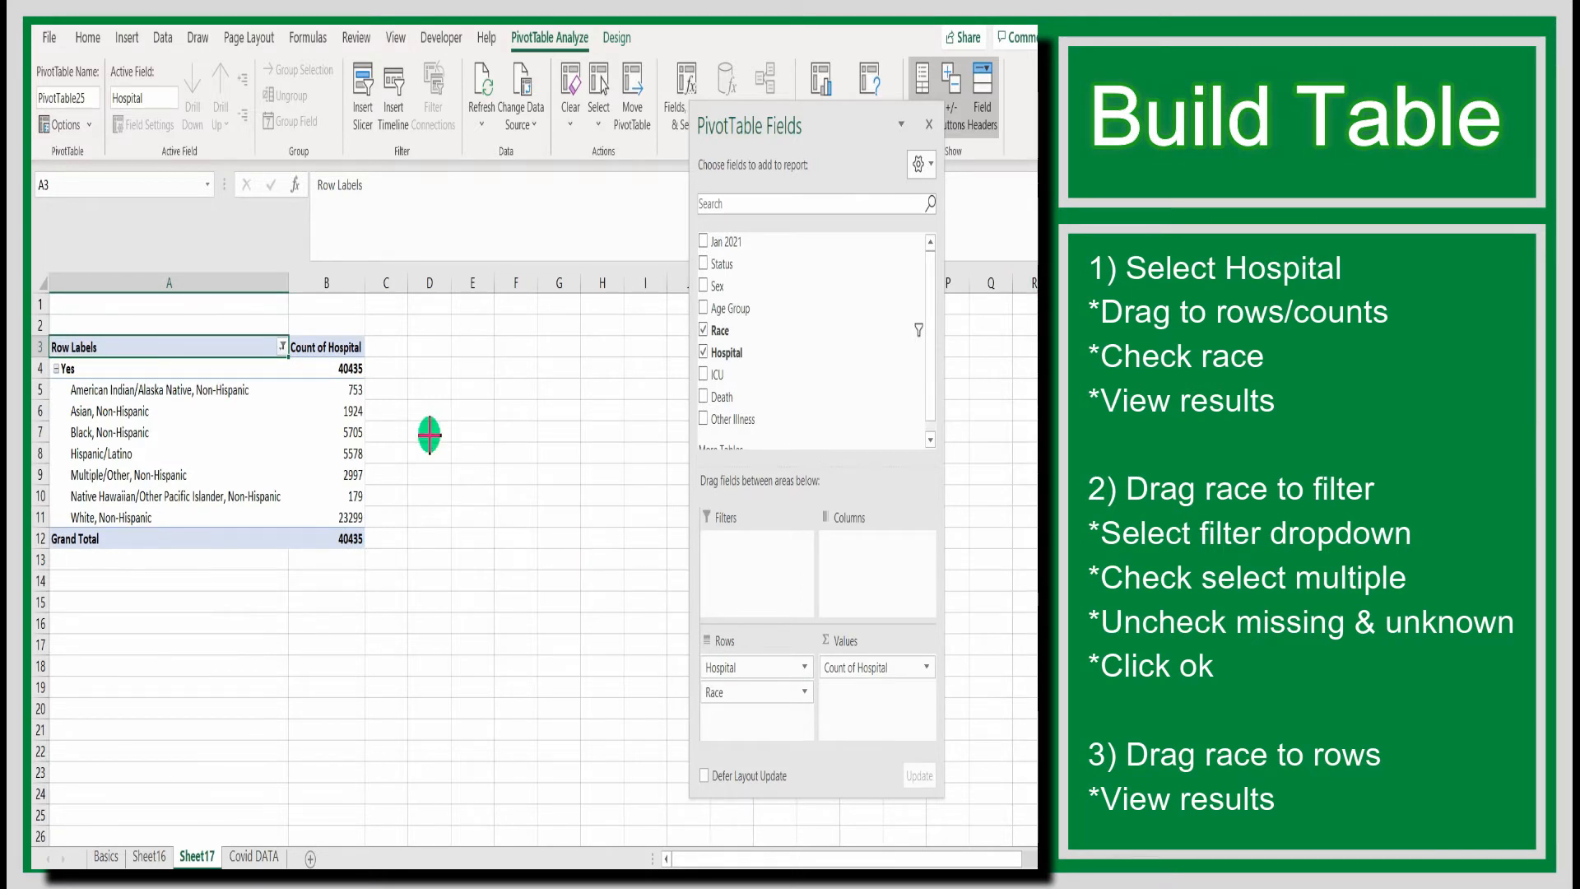
{"action": "left_click_drag", "start_coordinate": [333, 523], "coordinate": [367, 548]}
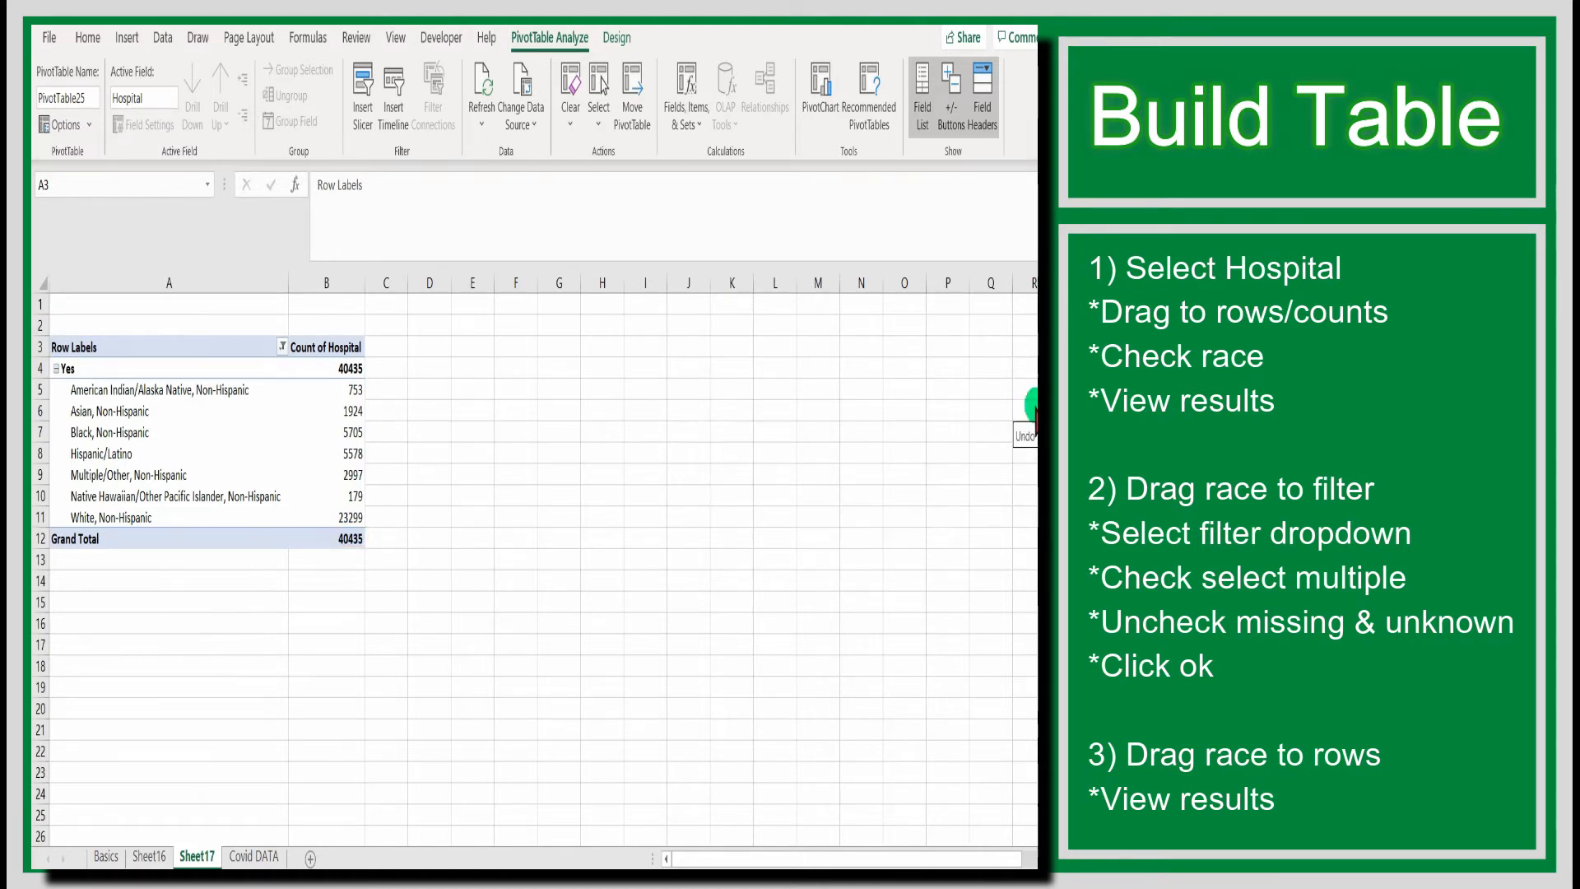
{"action": "left_click", "coordinate": [267, 423]}
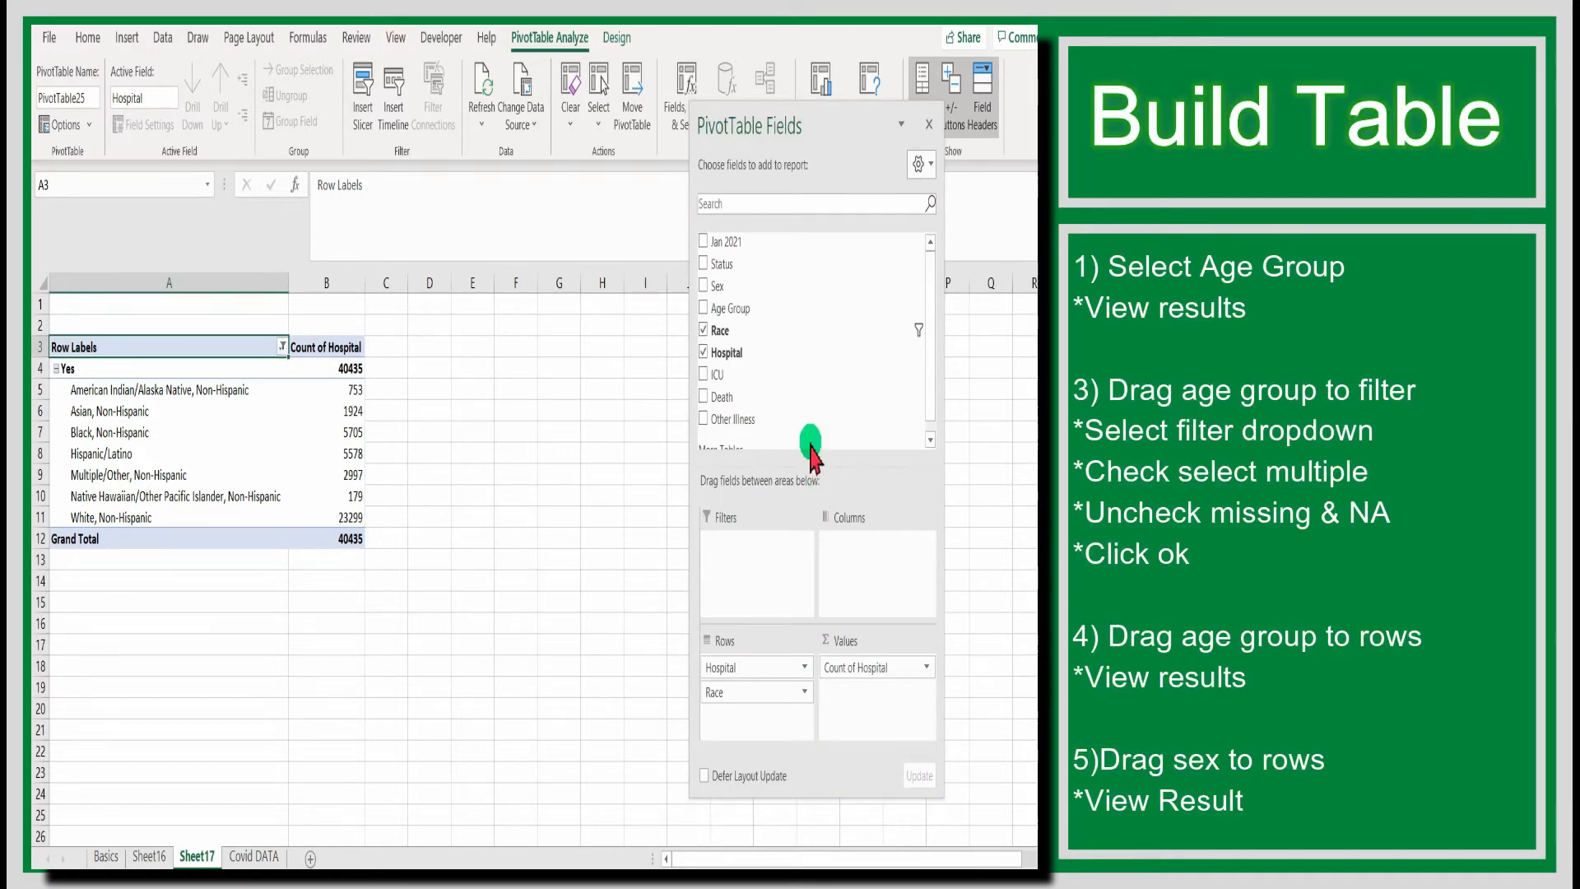
- Add Age Group to the pivot rows beneath Race and look through the age breakdown for stray categories
{"action": "left_click", "coordinate": [704, 308]}
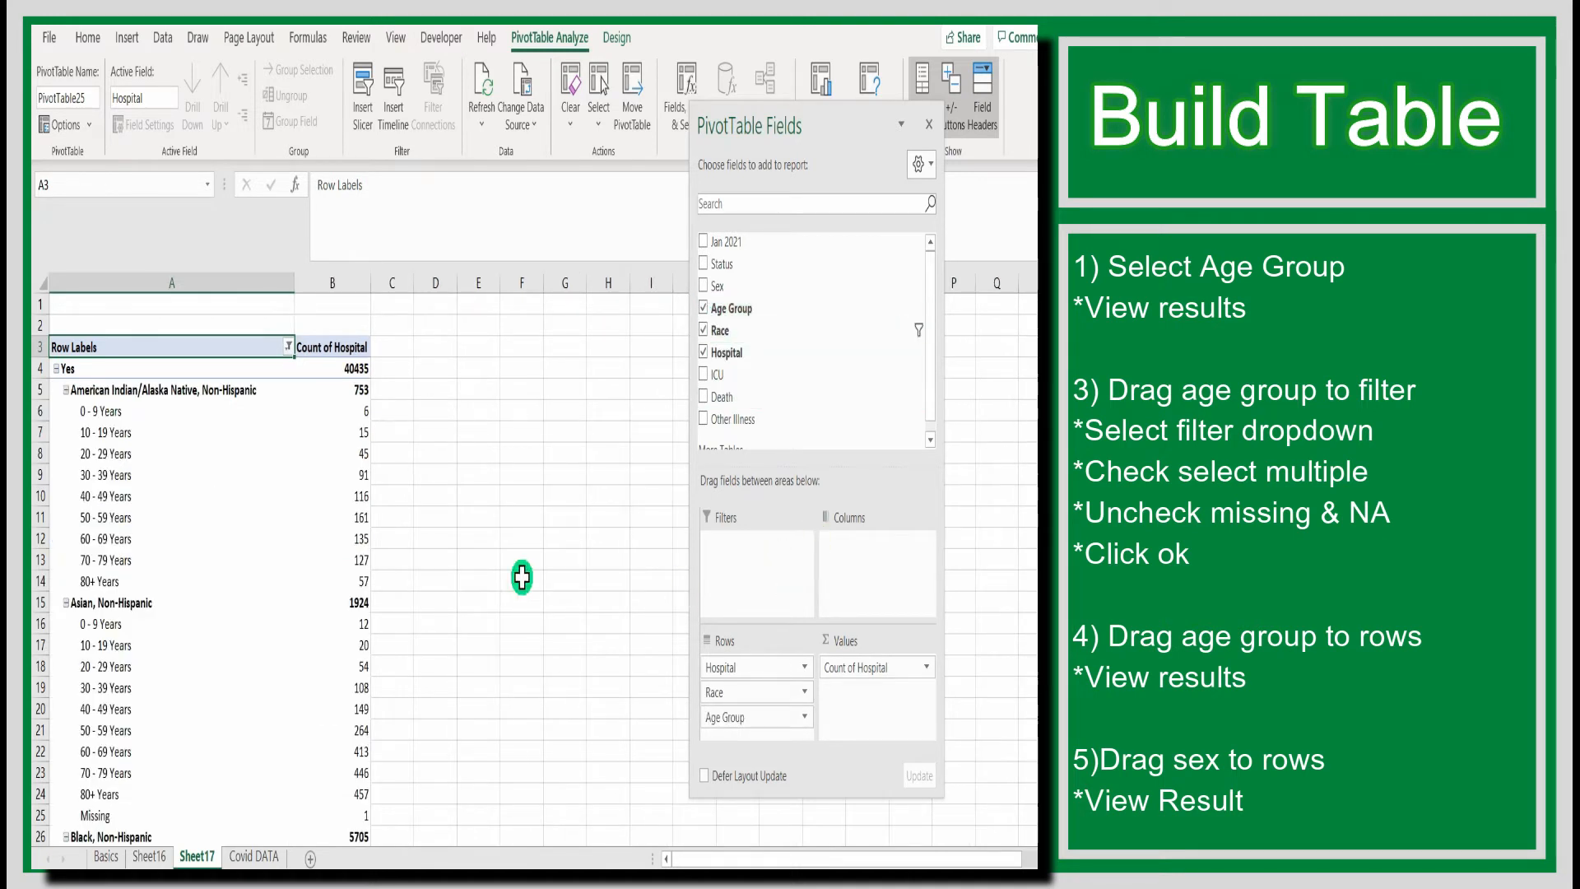
{"action": "scroll", "coordinate": [503, 567], "scroll_direction": "down", "scroll_amount": 3}
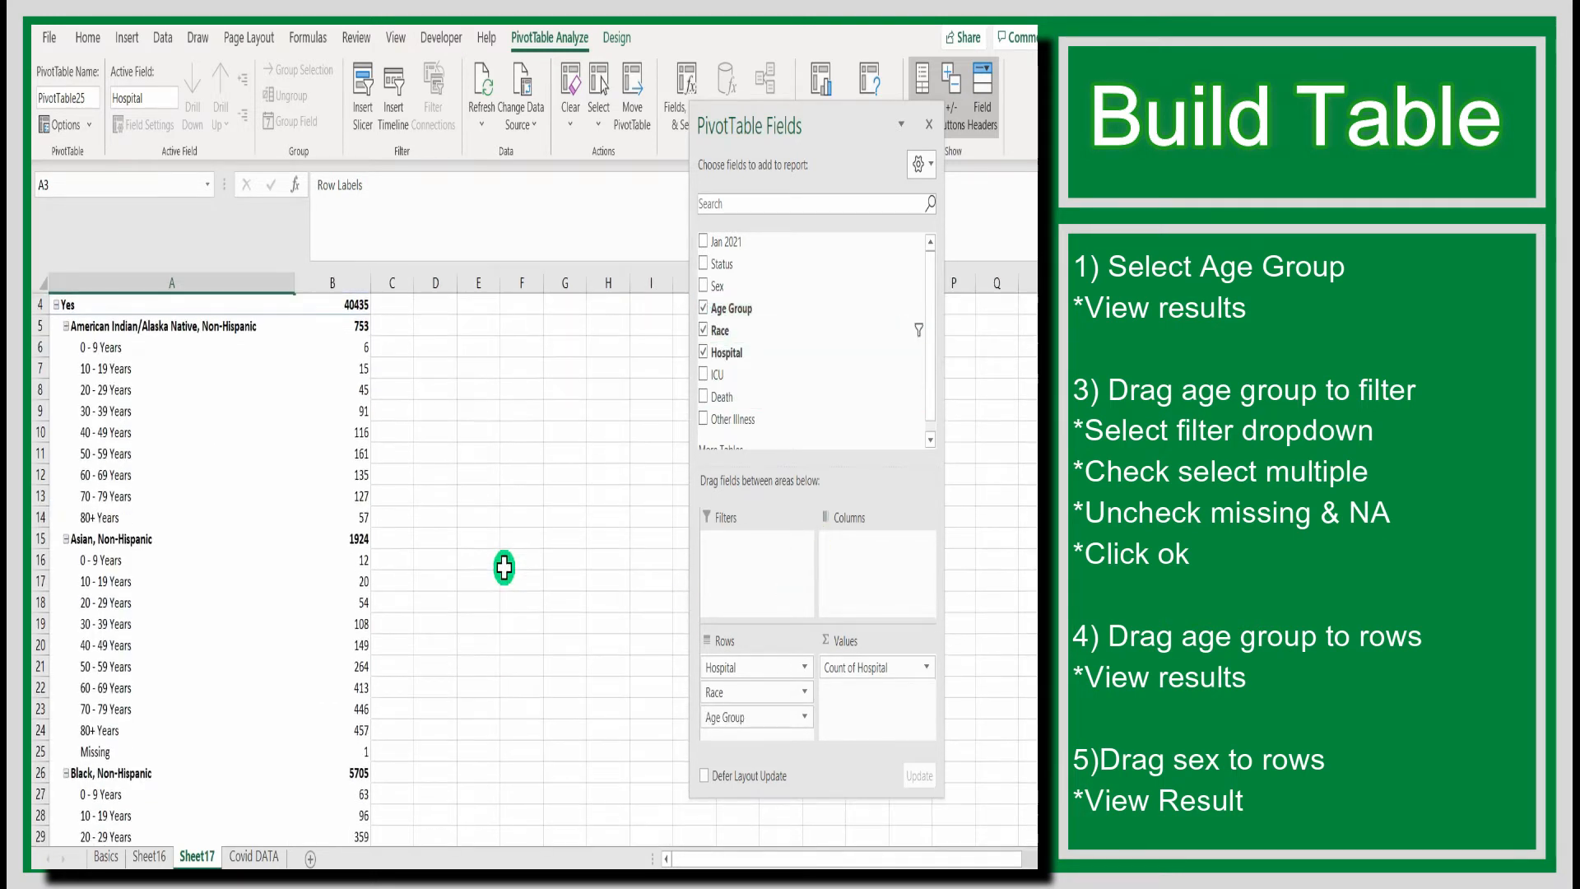
{"action": "scroll", "coordinate": [504, 567], "scroll_direction": "down", "scroll_amount": 3}
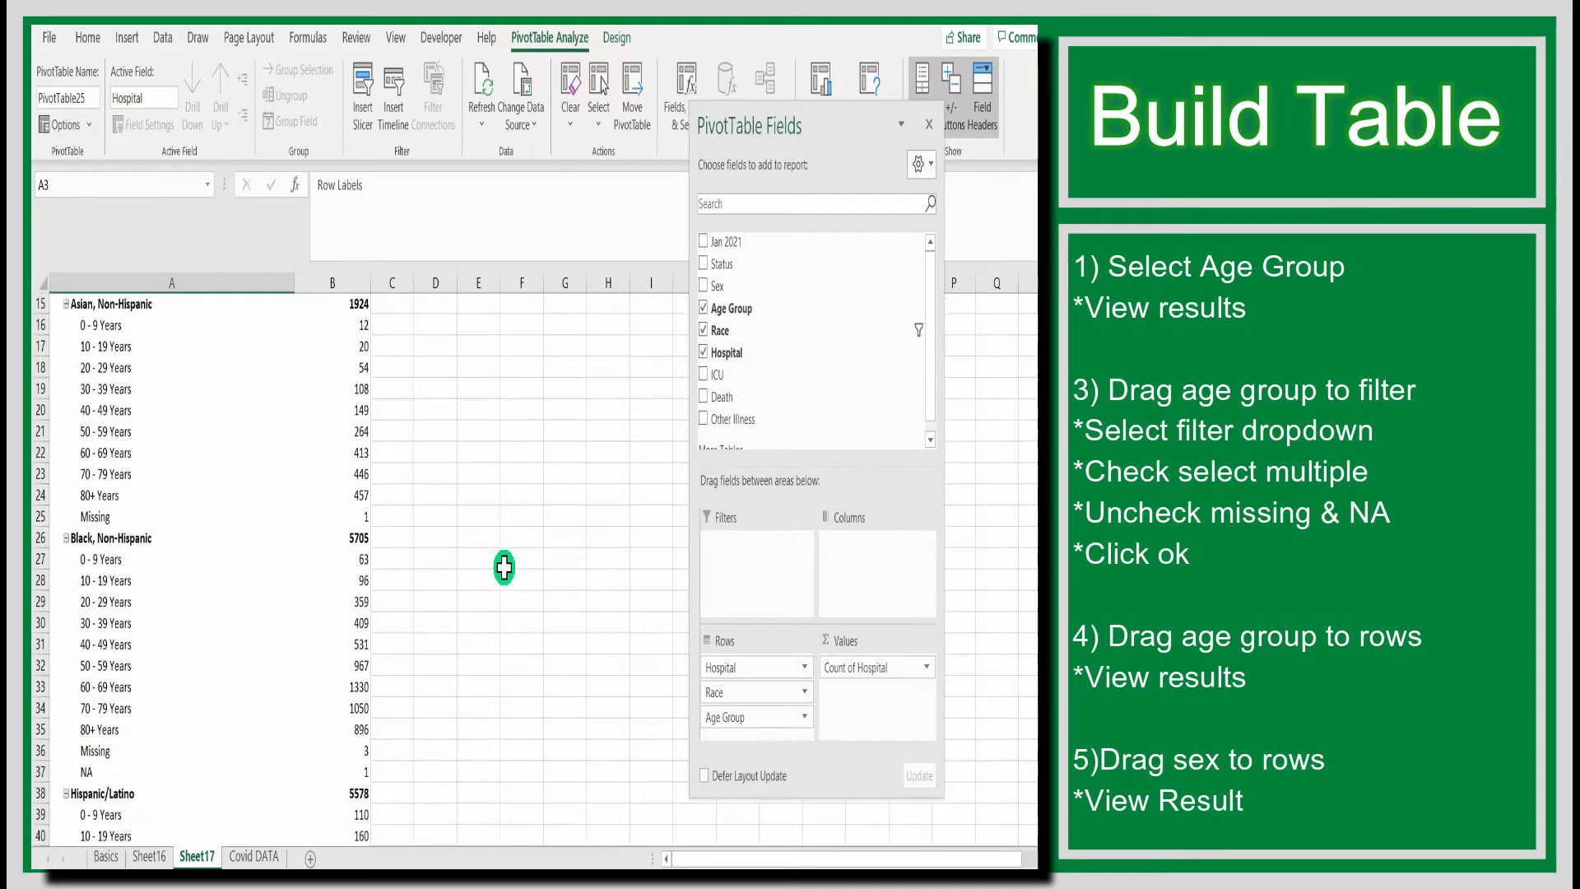
{"action": "scroll", "coordinate": [504, 567], "scroll_direction": "down", "scroll_amount": 2}
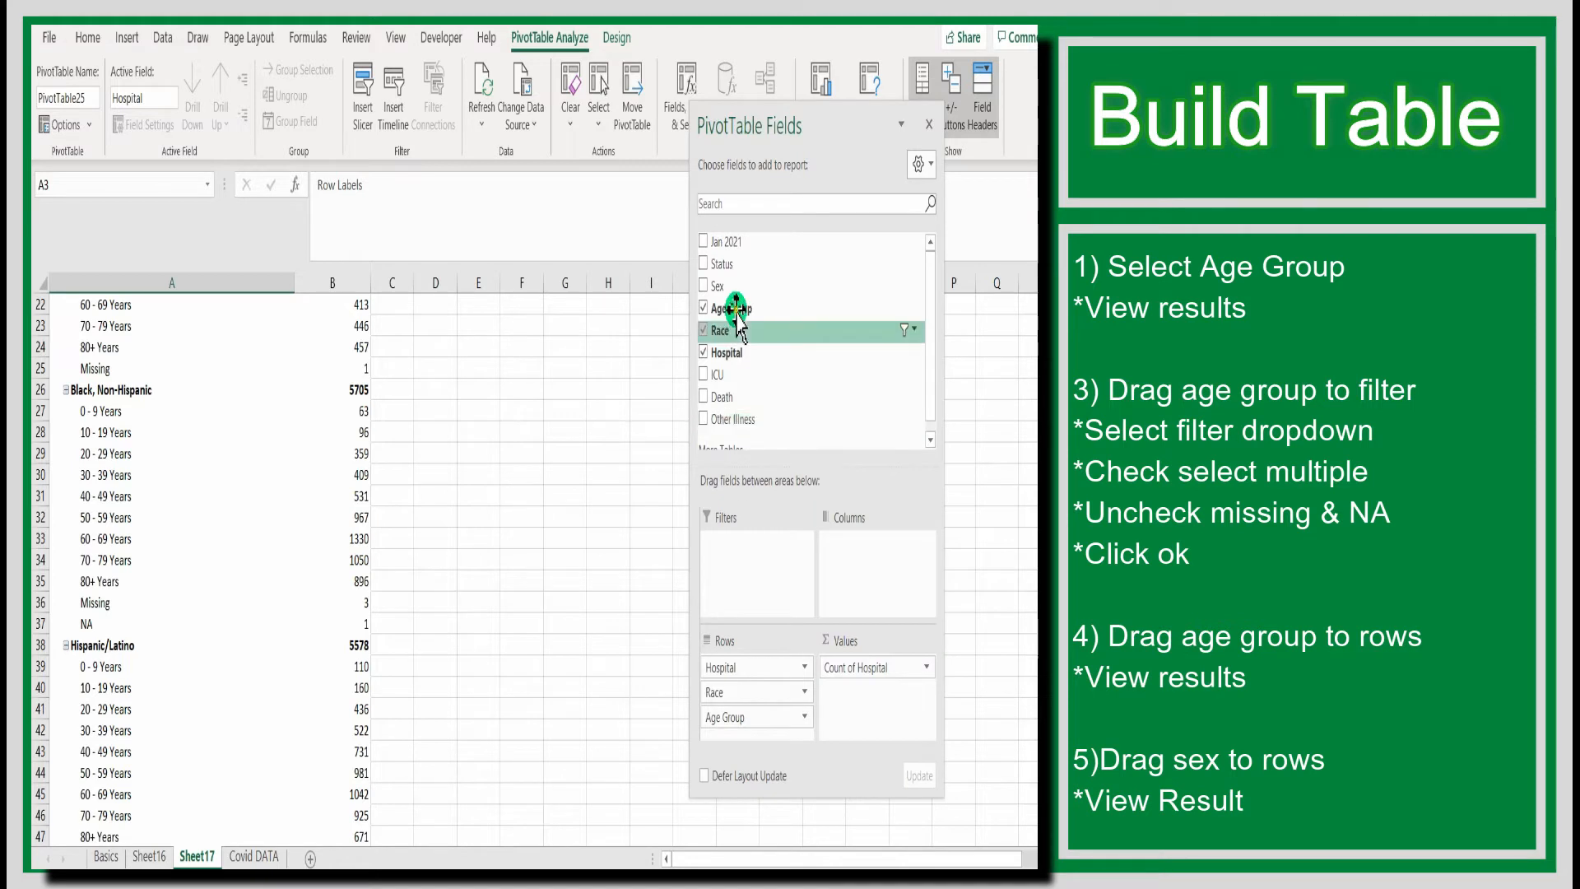
- Make Age Group a report filter and exclude the Missing and NA items using multiple selection
{"action": "left_click_drag", "start_coordinate": [731, 308], "coordinate": [734, 564]}
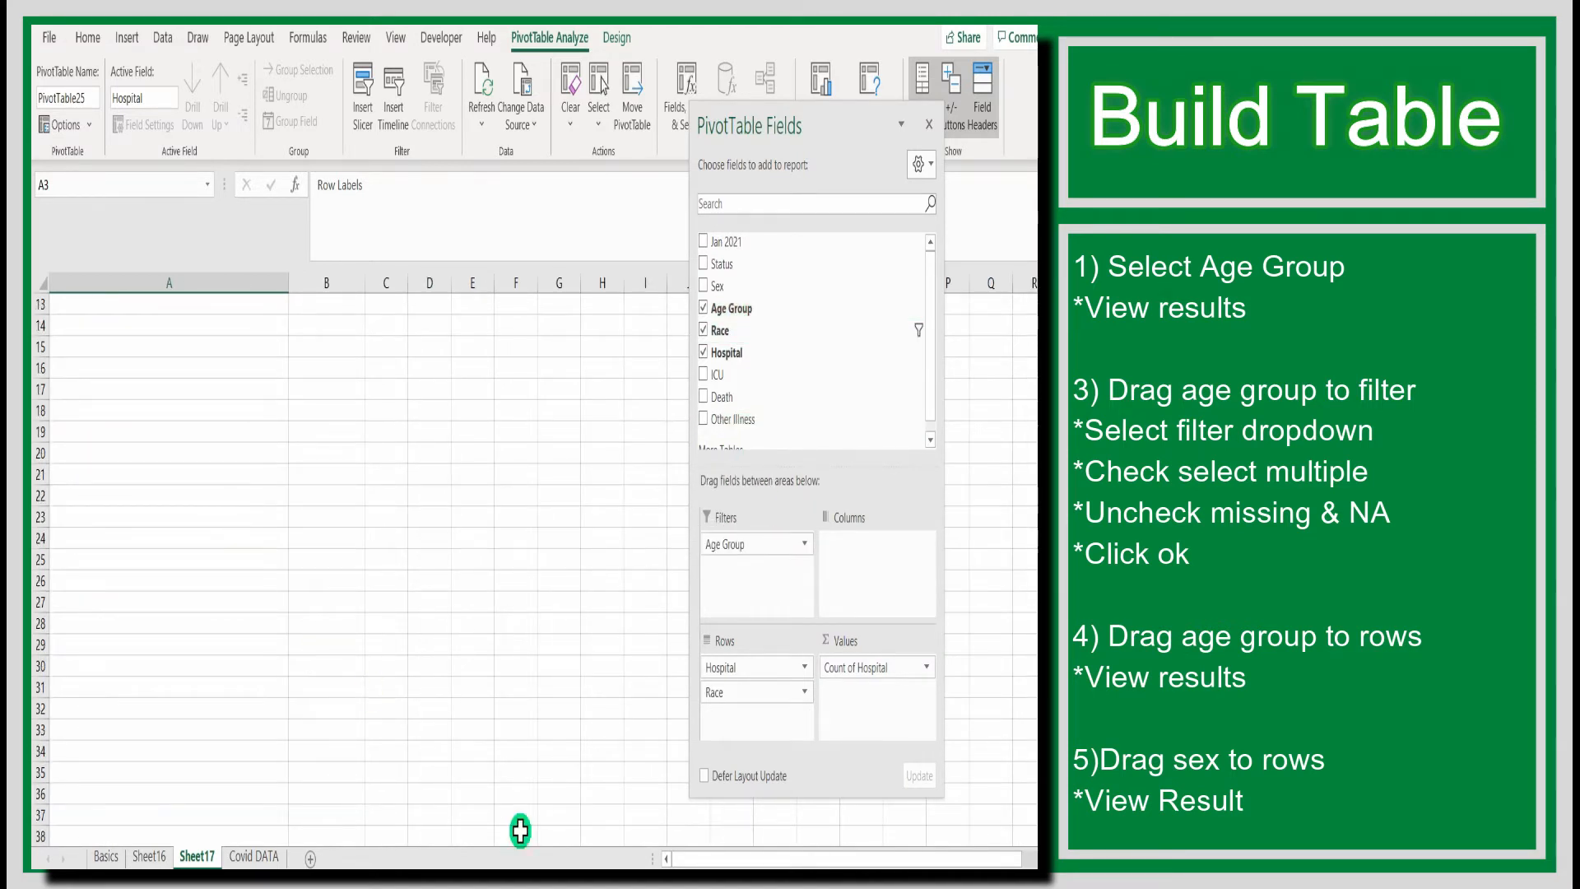
{"action": "scroll", "coordinate": [356, 311], "scroll_direction": "up", "scroll_amount": 7}
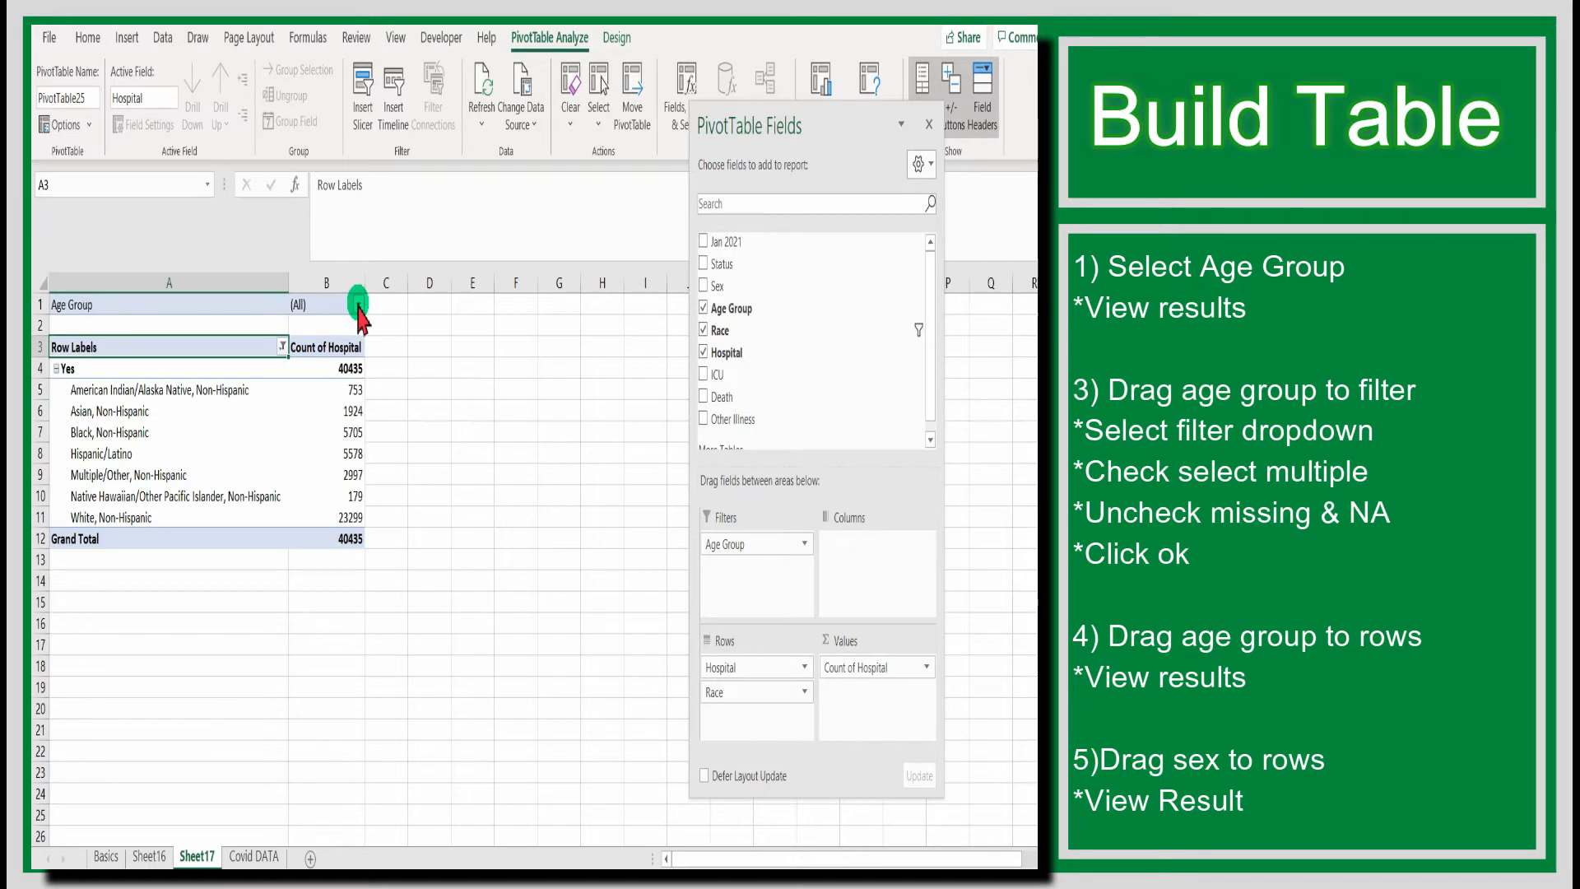
{"action": "left_click", "coordinate": [358, 305]}
{"action": "left_click_drag", "start_coordinate": [352, 366], "coordinate": [353, 498]}
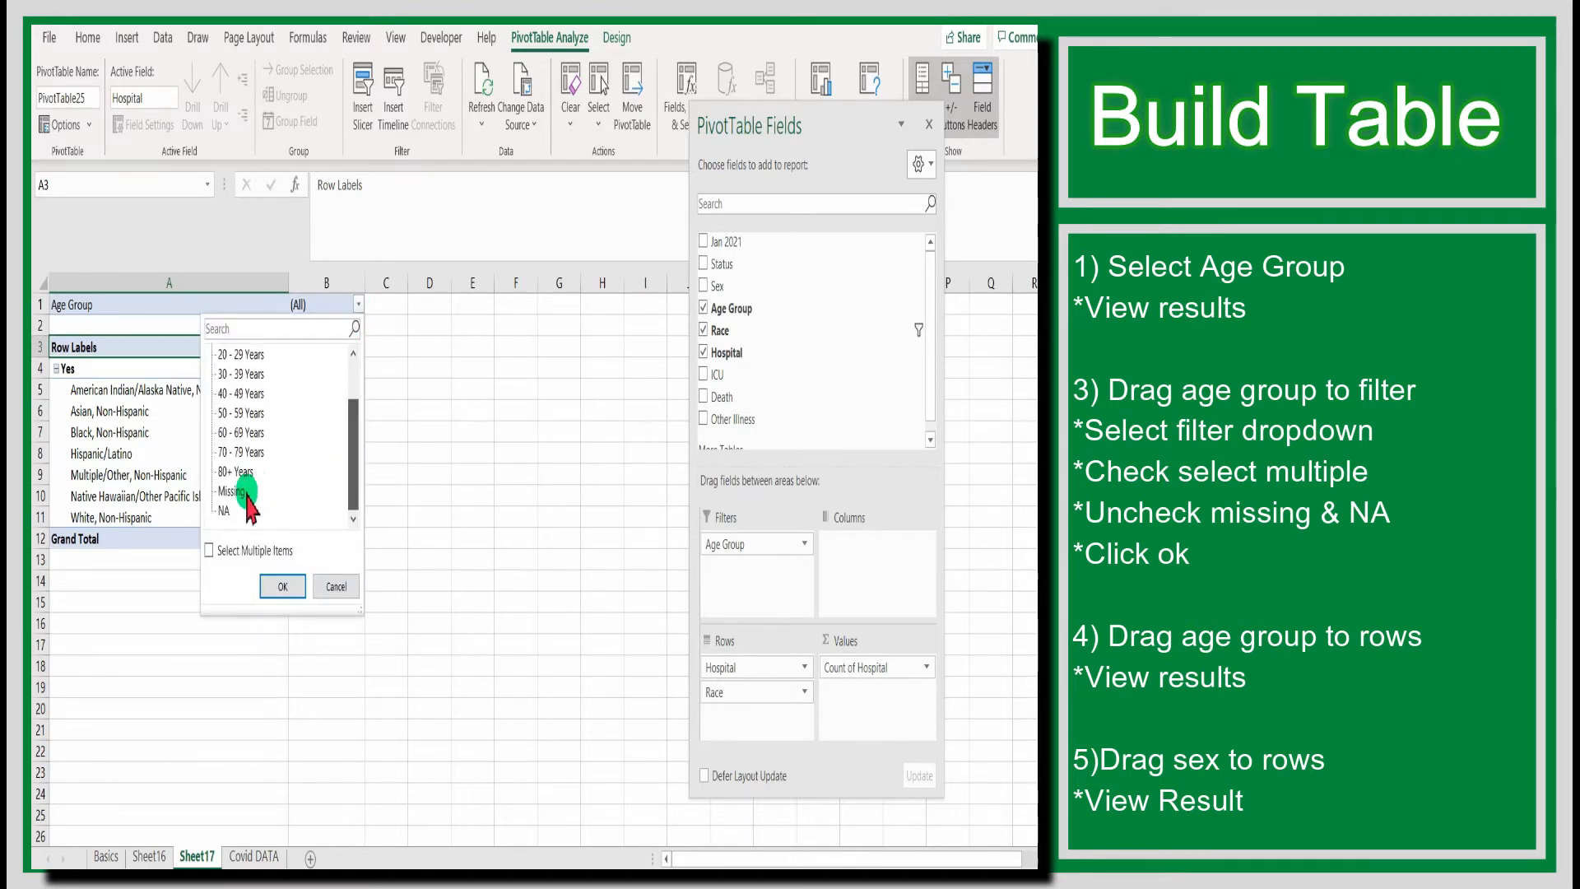
{"action": "left_click", "coordinate": [210, 550]}
{"action": "left_click", "coordinate": [222, 491]}
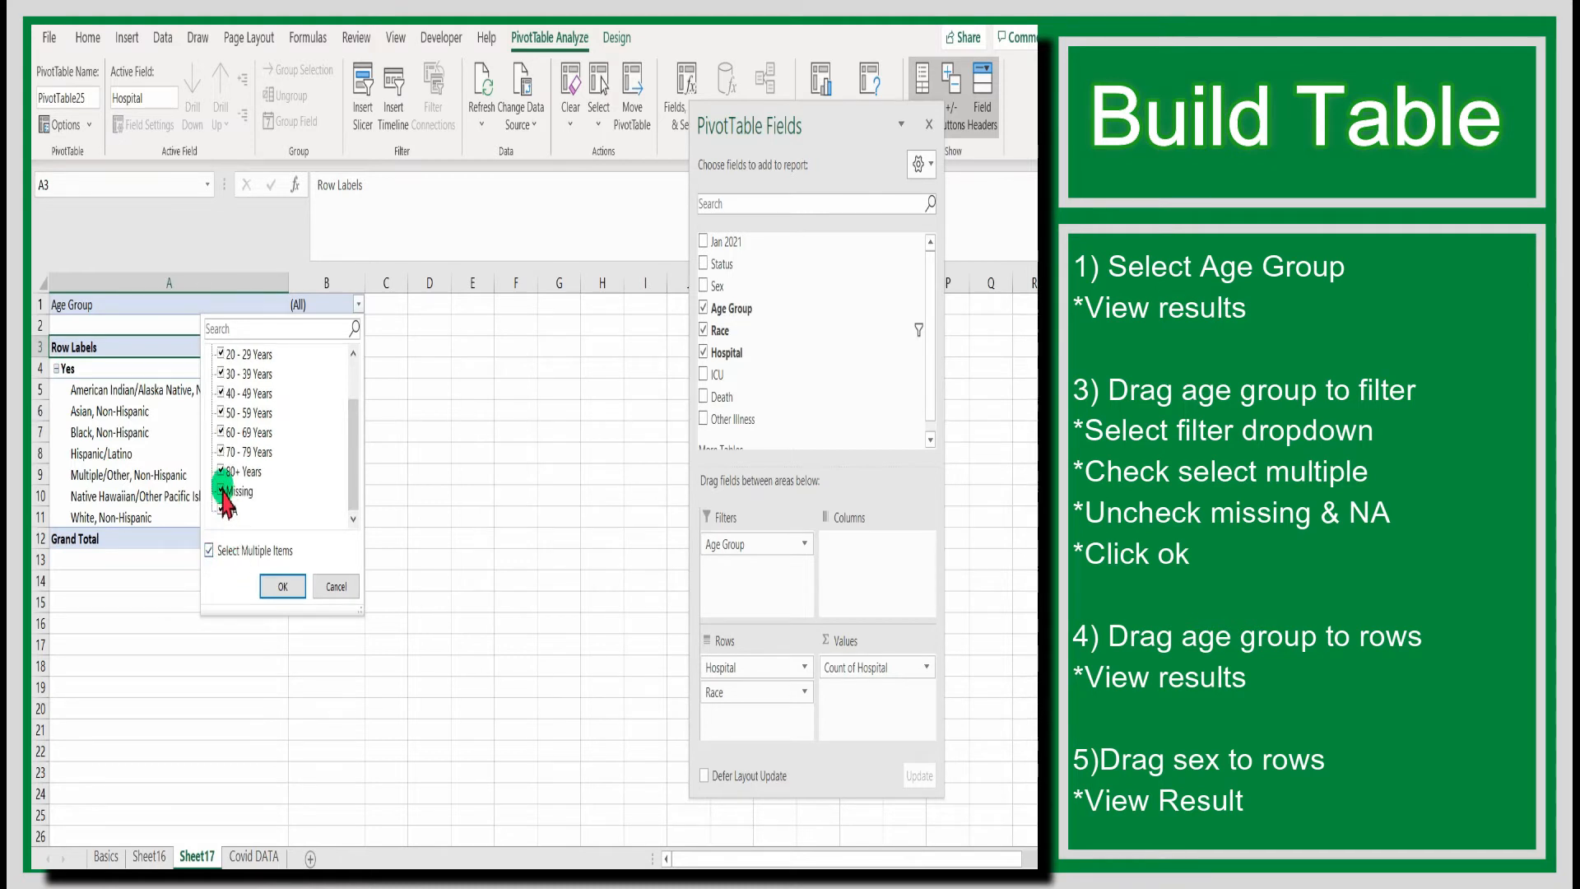
{"action": "left_click", "coordinate": [220, 510]}
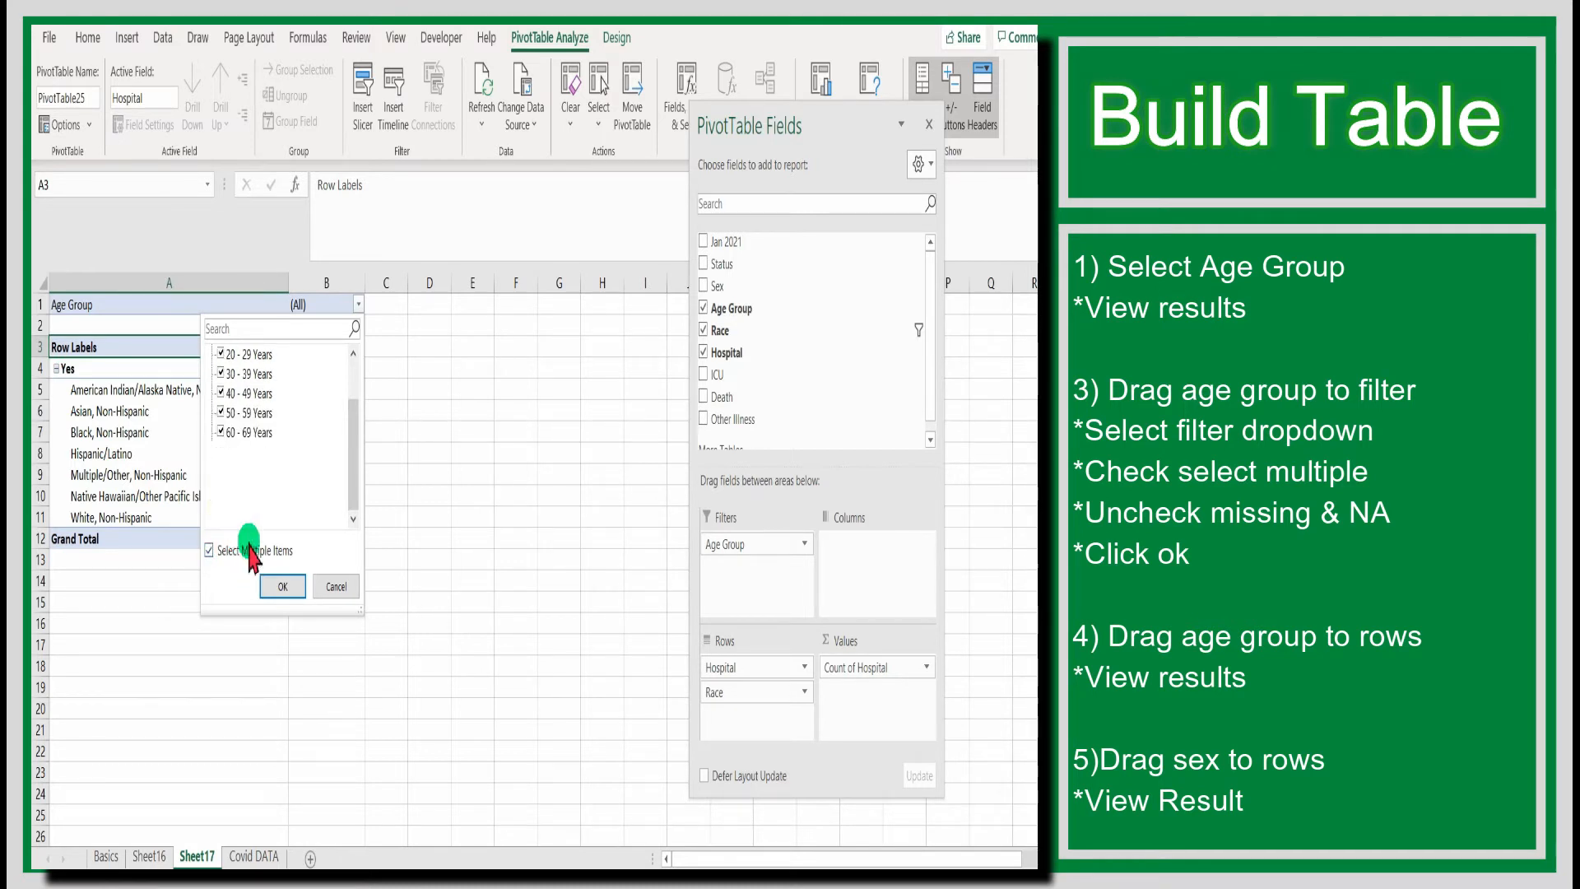
{"action": "left_click", "coordinate": [273, 585]}
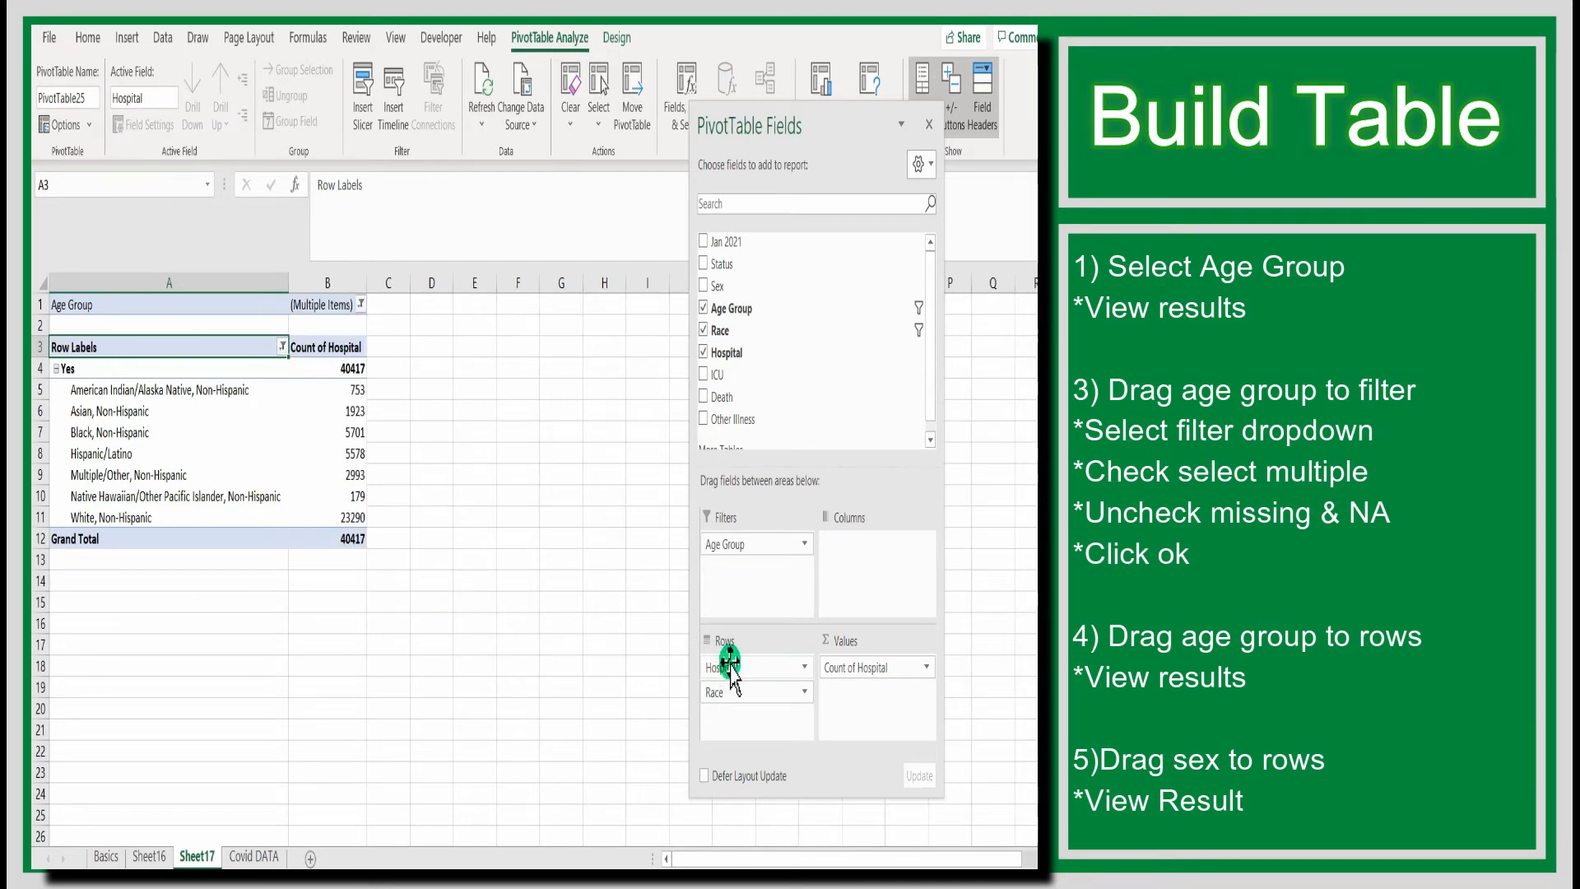
- Return Age Group from the report filters to the pivot rows beneath Race and review the breakdown
{"action": "mouse_move", "coordinate": [748, 544]}
{"action": "left_mouse_down"}
{"action": "mouse_move", "coordinate": [774, 658]}
{"action": "mouse_move", "coordinate": [766, 729]}
{"action": "left_mouse_up"}
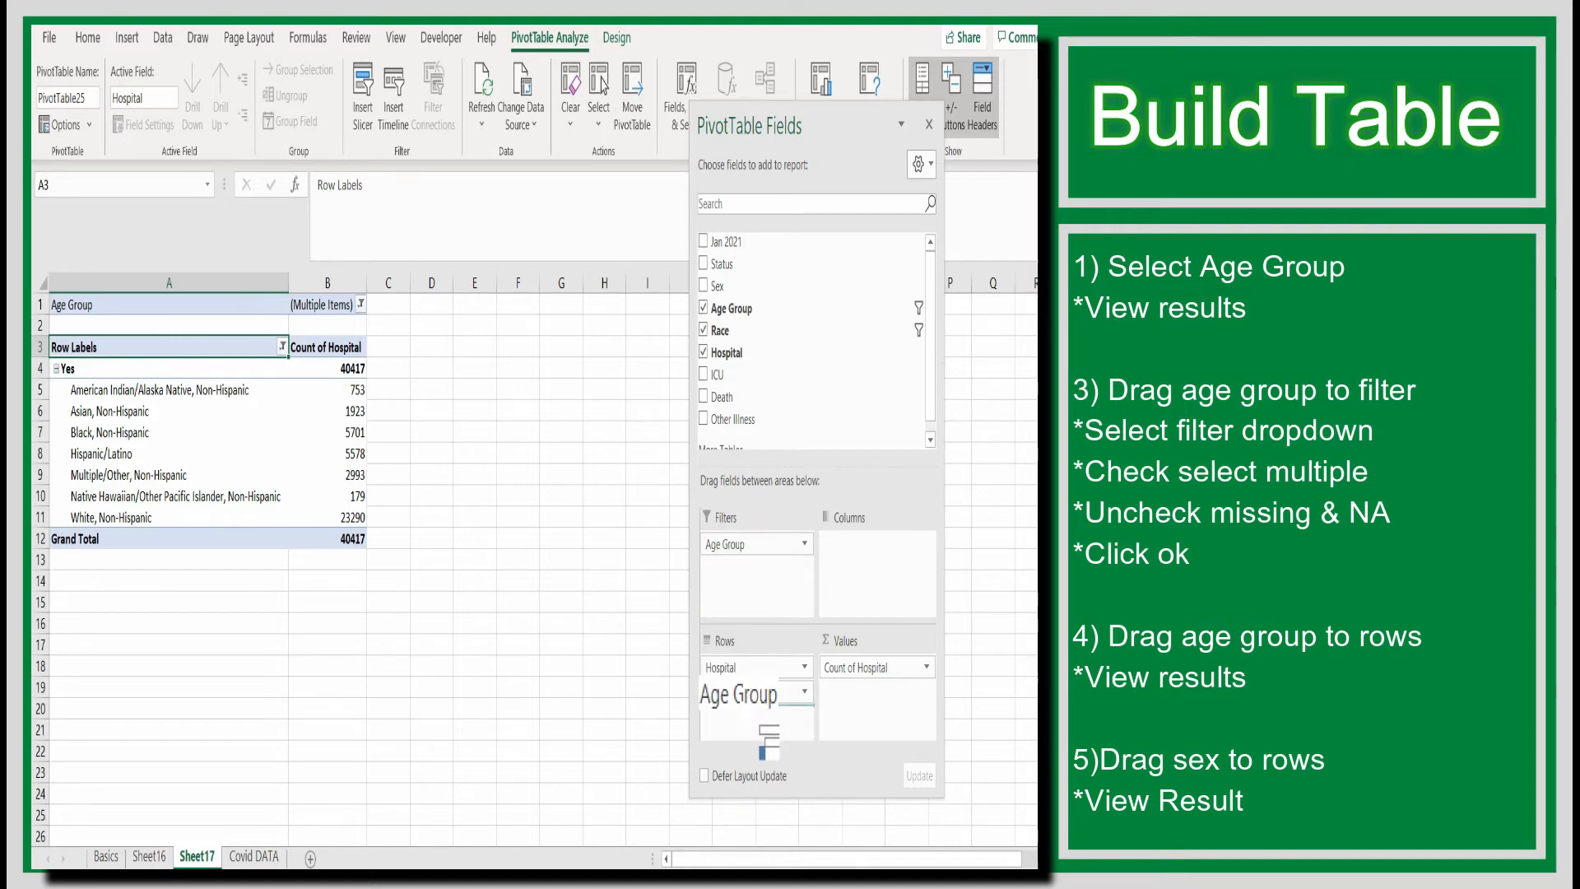
{"action": "left_click_drag", "start_coordinate": [766, 733], "coordinate": [700, 710]}
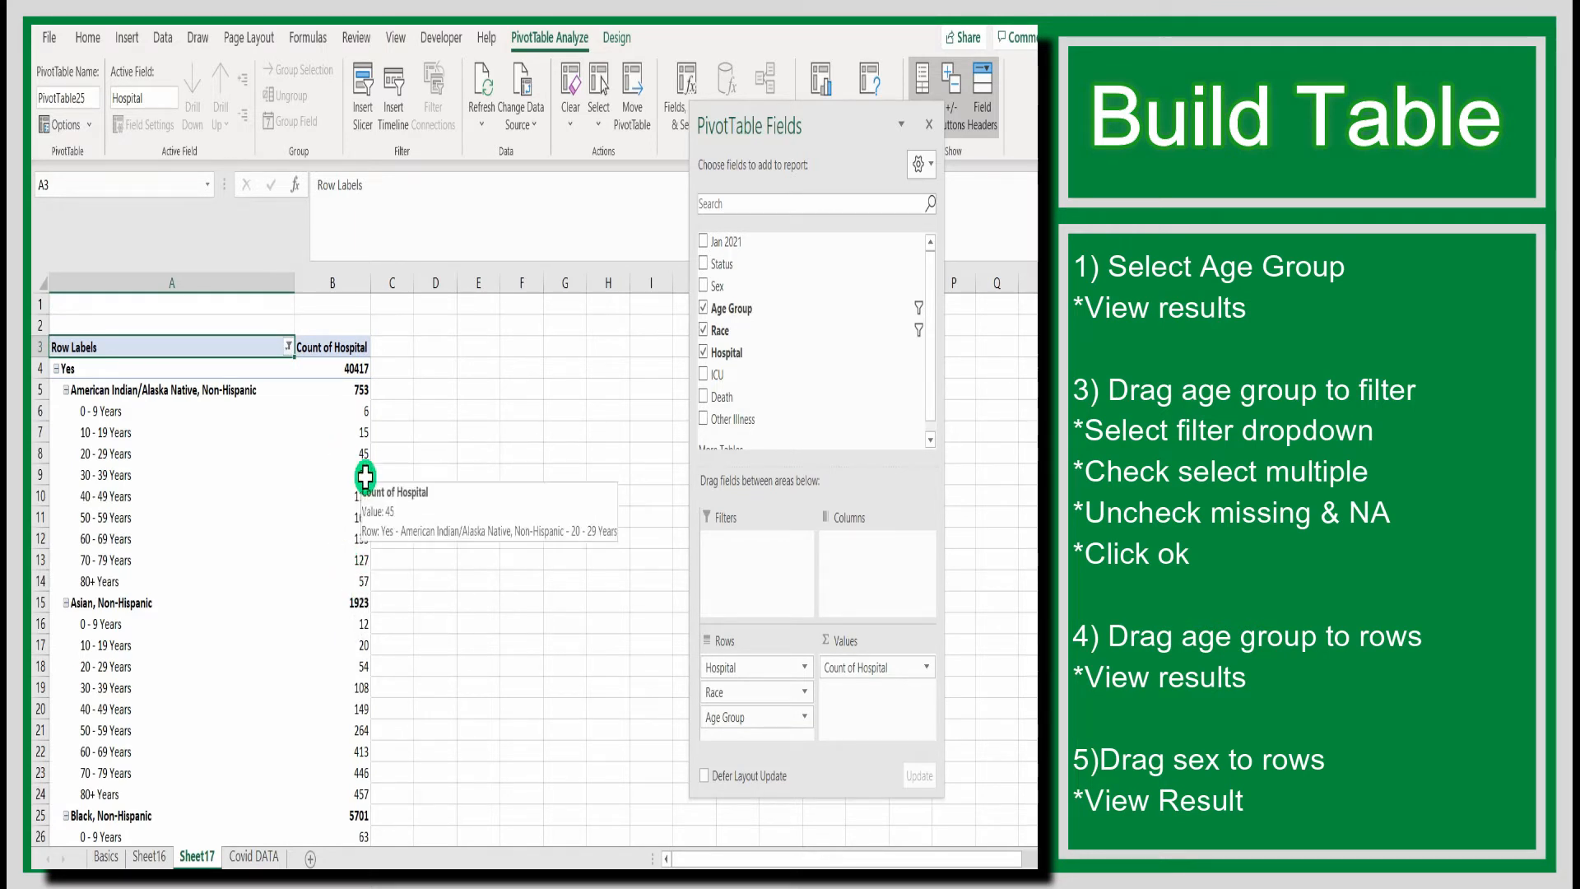
{"action": "scroll", "coordinate": [364, 476], "scroll_direction": "down", "scroll_amount": 3}
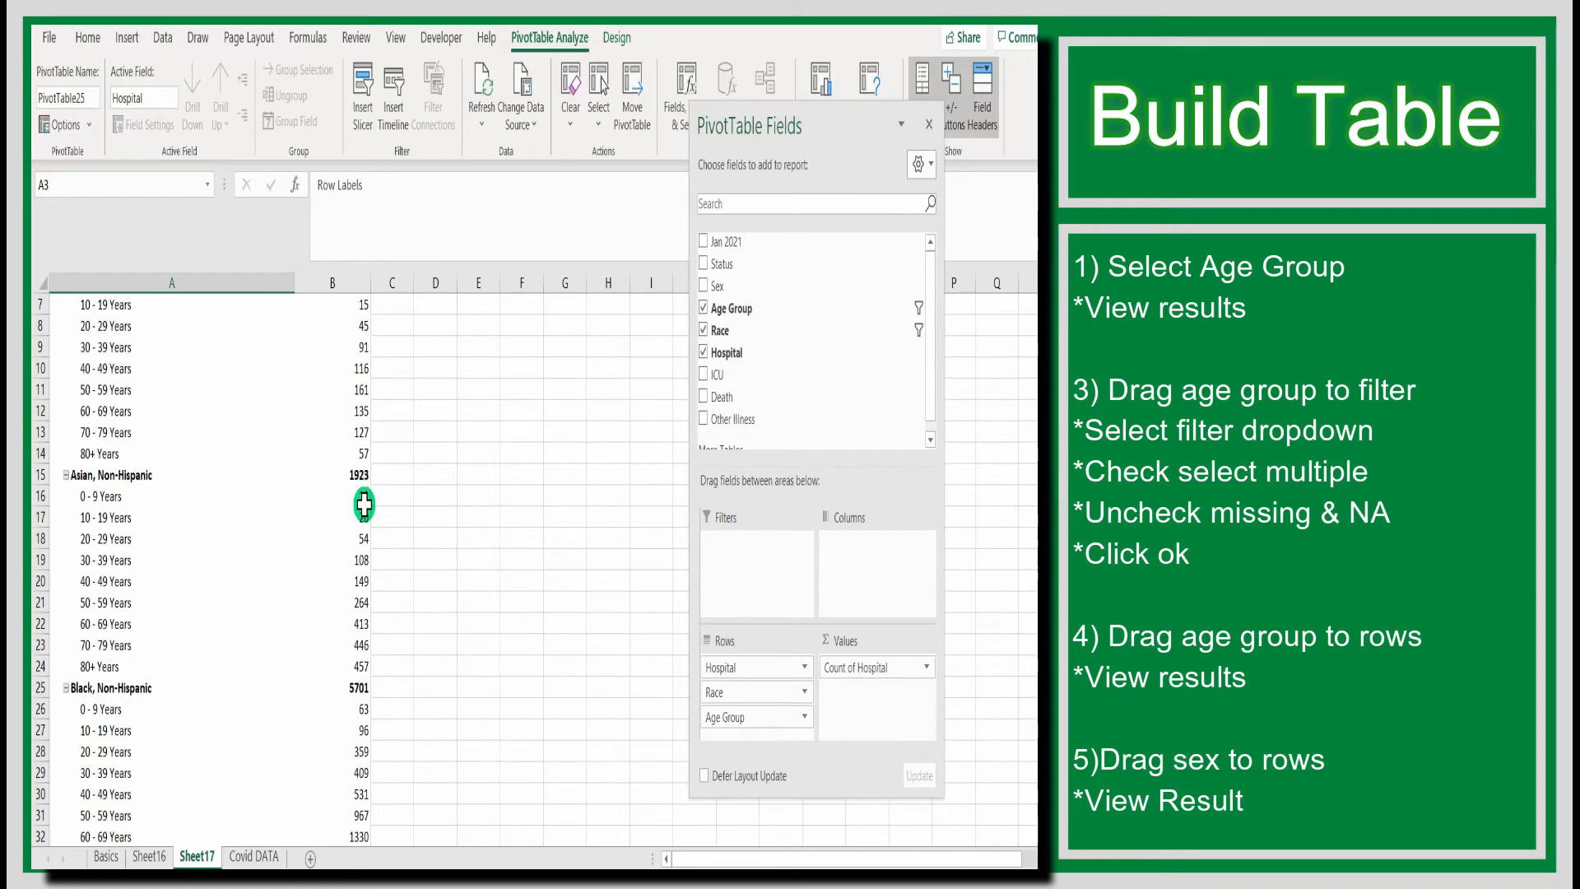
{"action": "scroll", "coordinate": [618, 536], "scroll_direction": "up", "scroll_amount": 3}
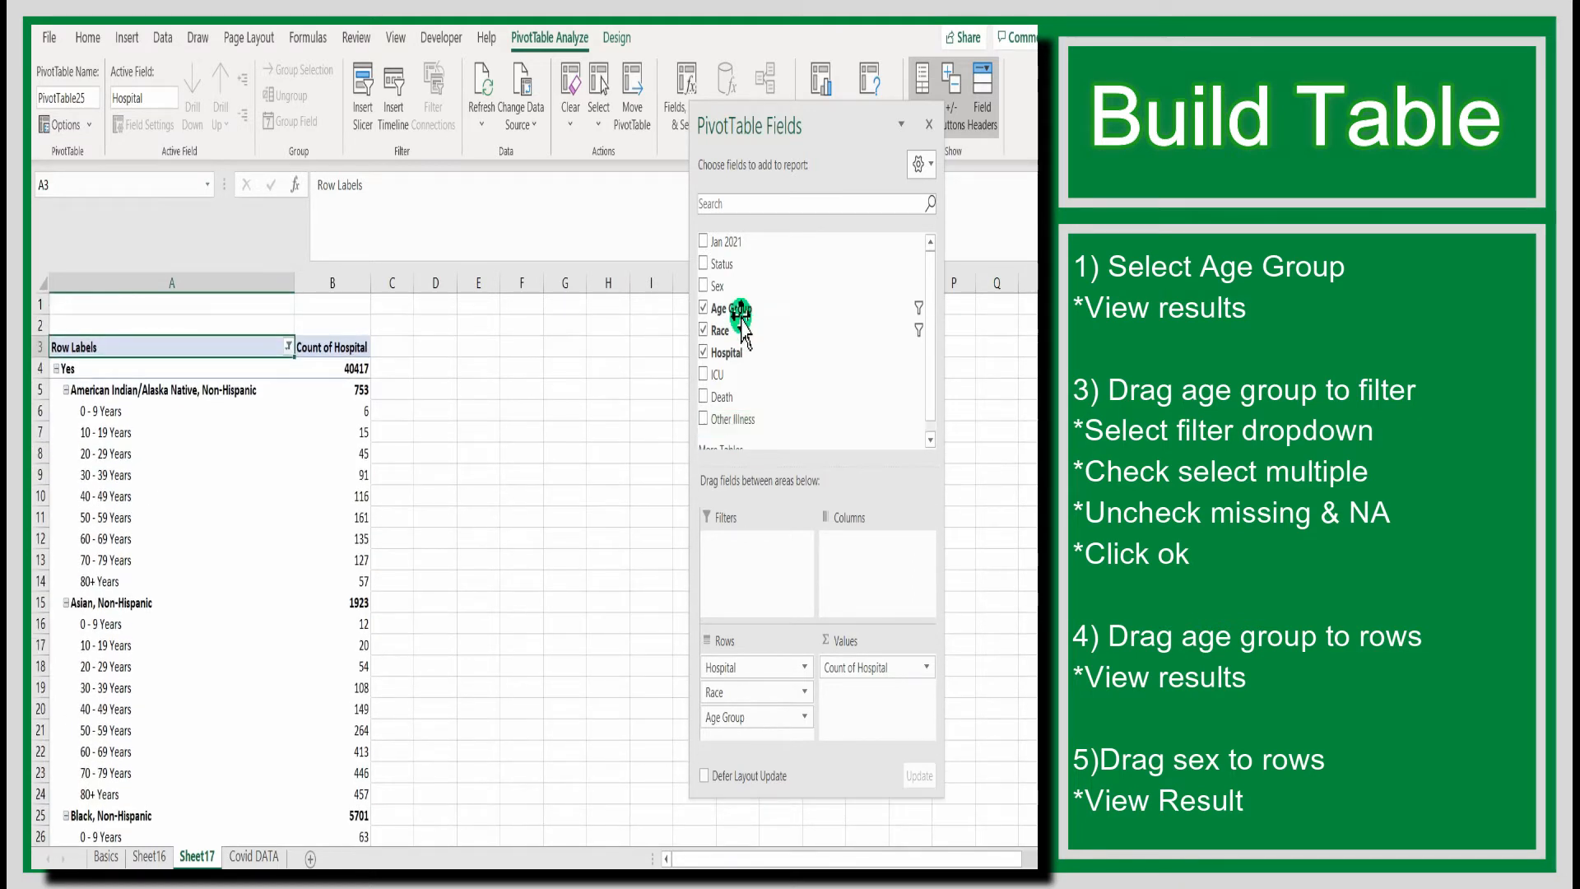
- Add Sex to the pivot rows beneath Age Group and look through the female and male breakdown
{"action": "left_click", "coordinate": [703, 285]}
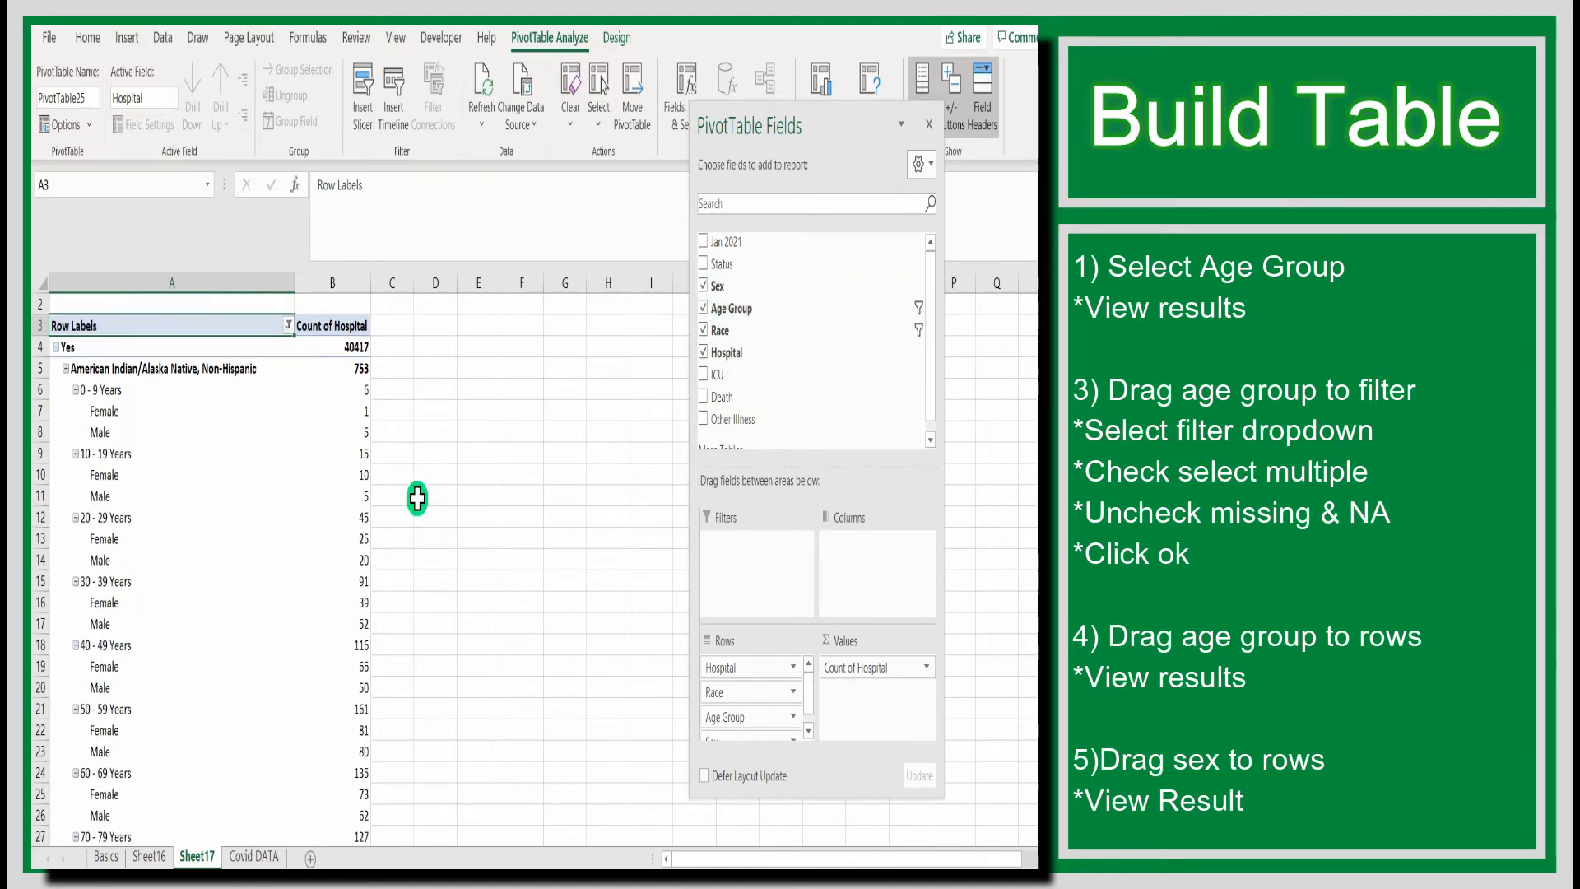
{"action": "scroll", "coordinate": [417, 498], "scroll_direction": "down", "scroll_amount": 2}
{"action": "scroll", "coordinate": [417, 498], "scroll_direction": "up", "scroll_amount": 2}
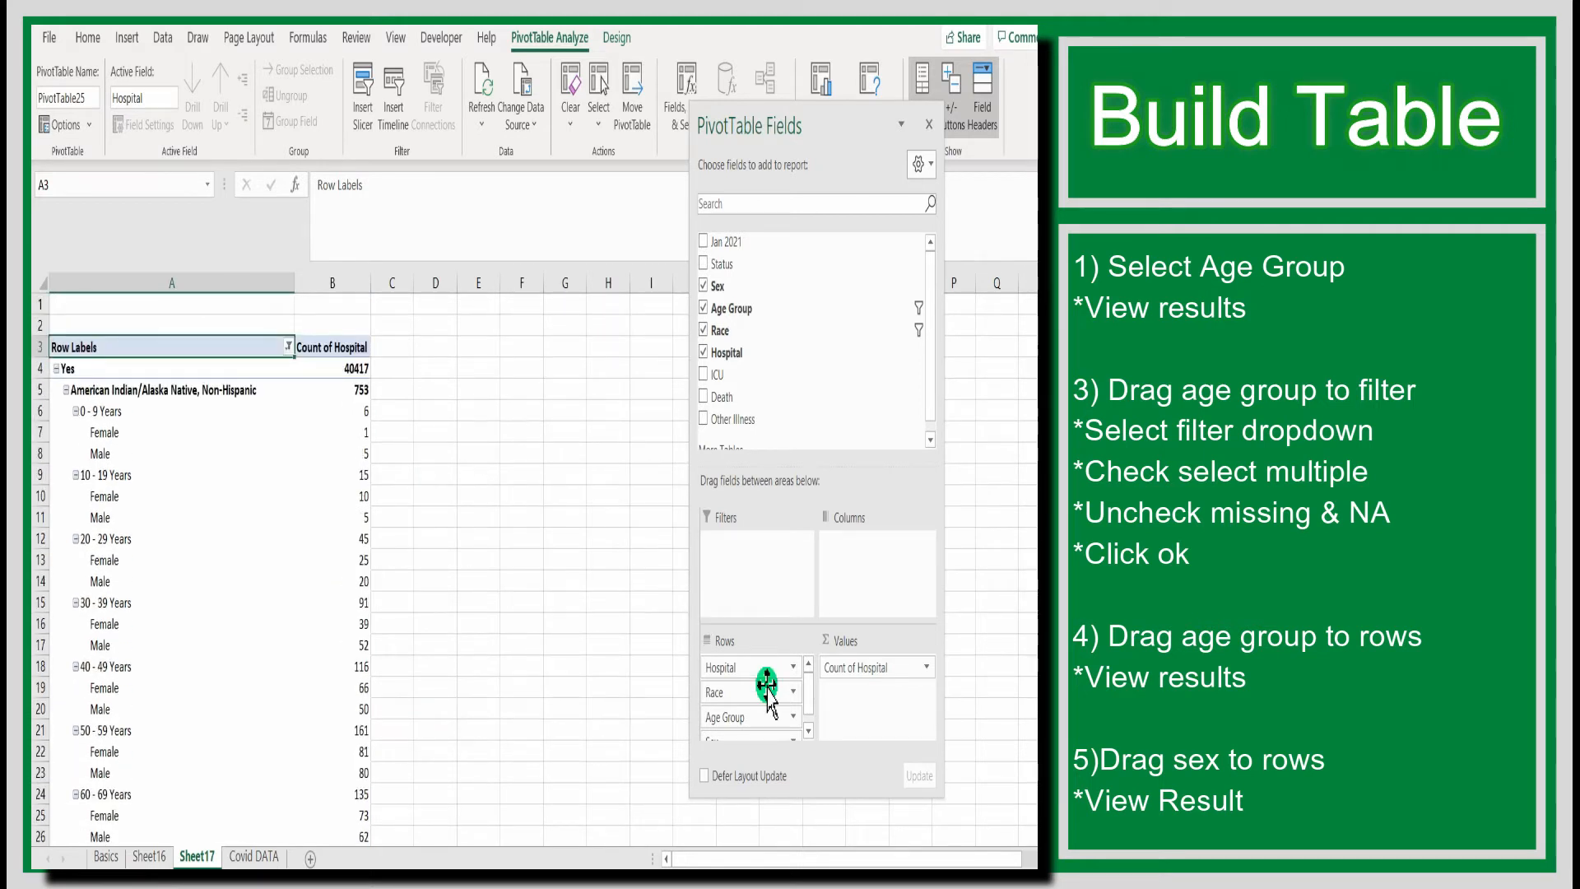
{"action": "scroll", "coordinate": [768, 679], "scroll_direction": "down", "scroll_amount": 1}
{"action": "scroll", "coordinate": [365, 471], "scroll_direction": "down", "scroll_amount": 1}
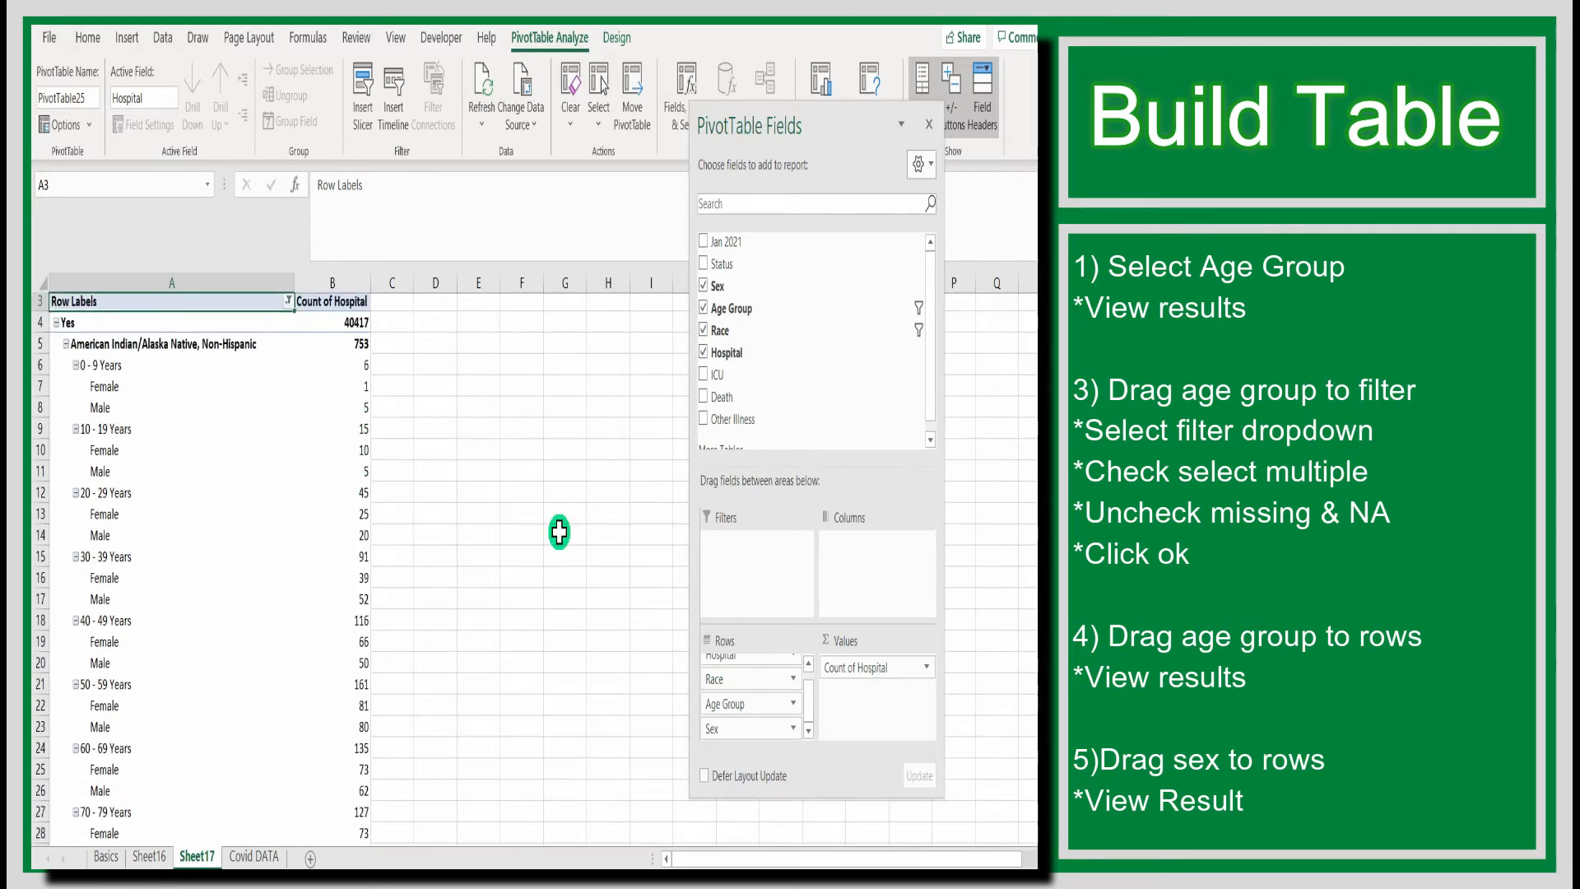
{"action": "scroll", "coordinate": [758, 679], "scroll_direction": "up", "scroll_amount": 1}
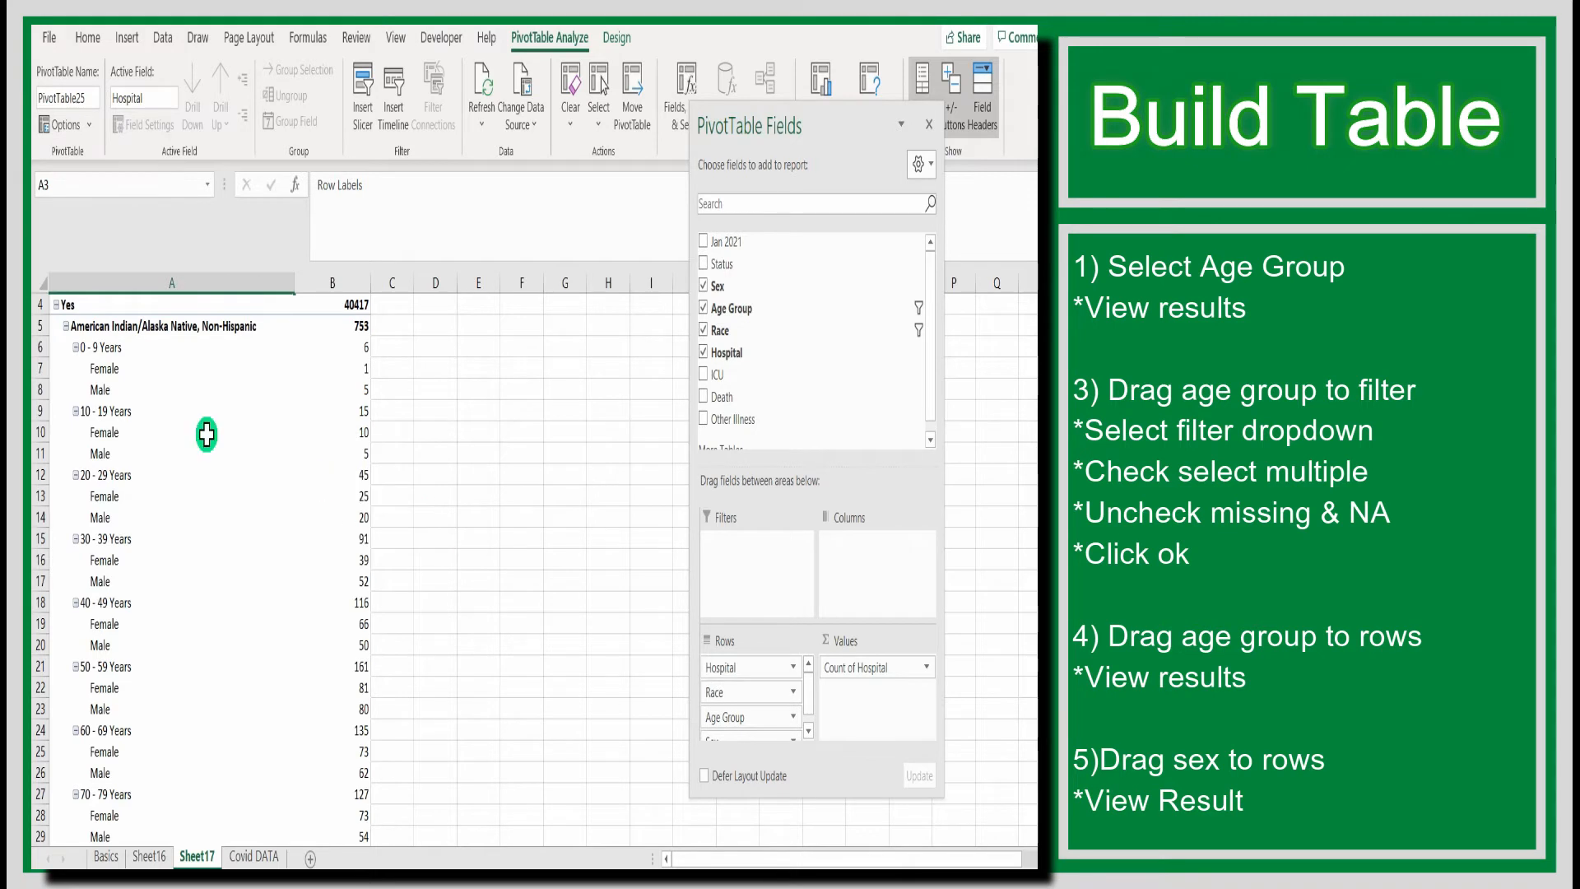
{"action": "scroll", "coordinate": [202, 433], "scroll_direction": "up", "scroll_amount": 3}
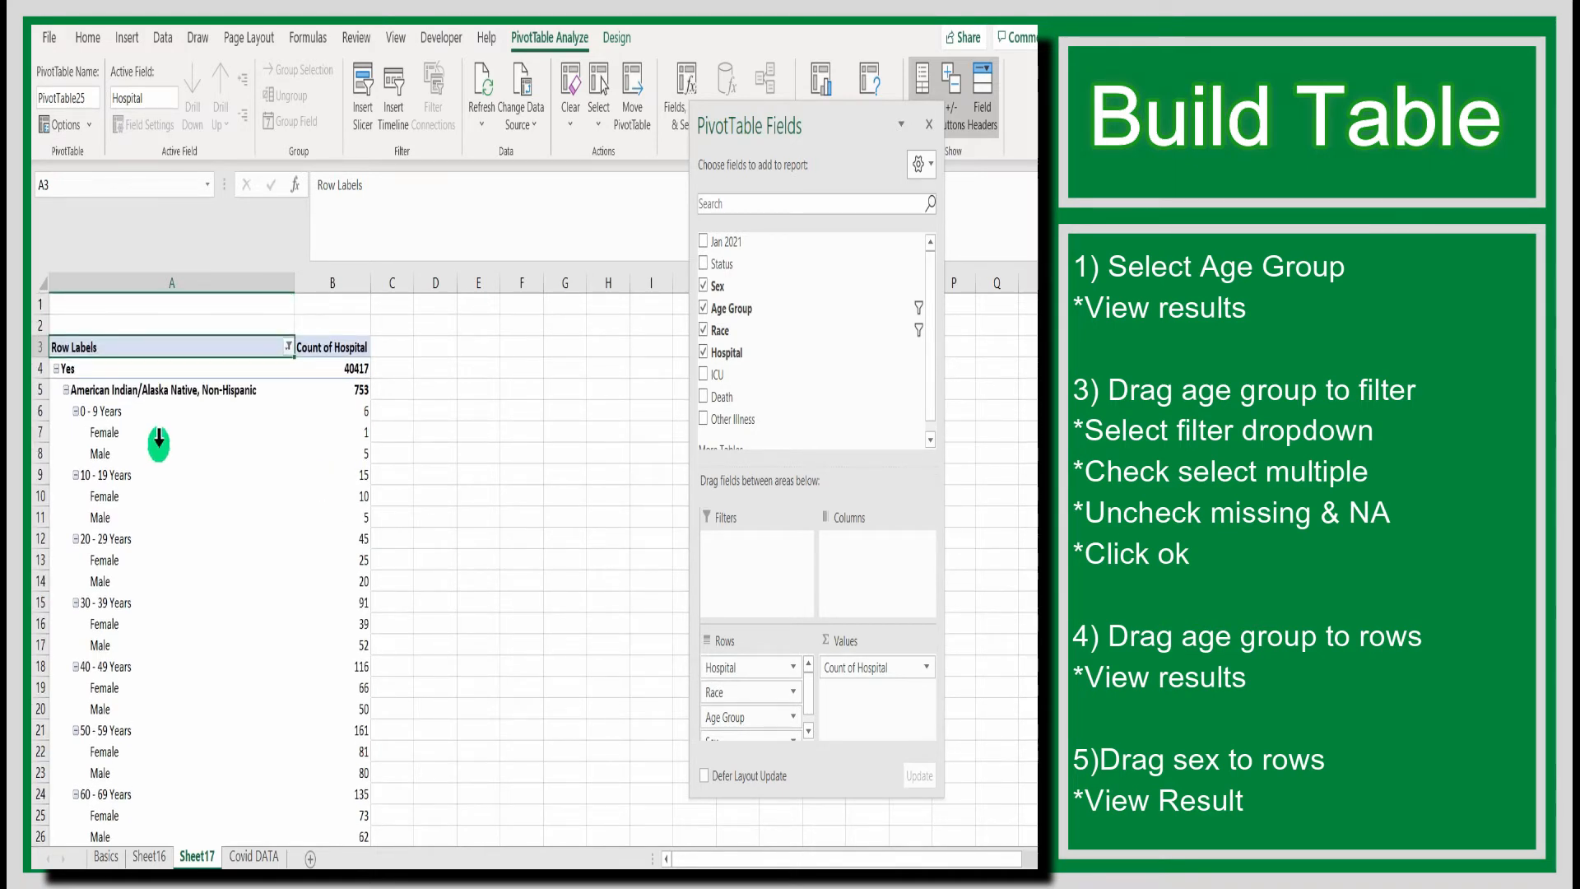
{"action": "scroll", "coordinate": [205, 473], "scroll_direction": "down", "scroll_amount": 3}
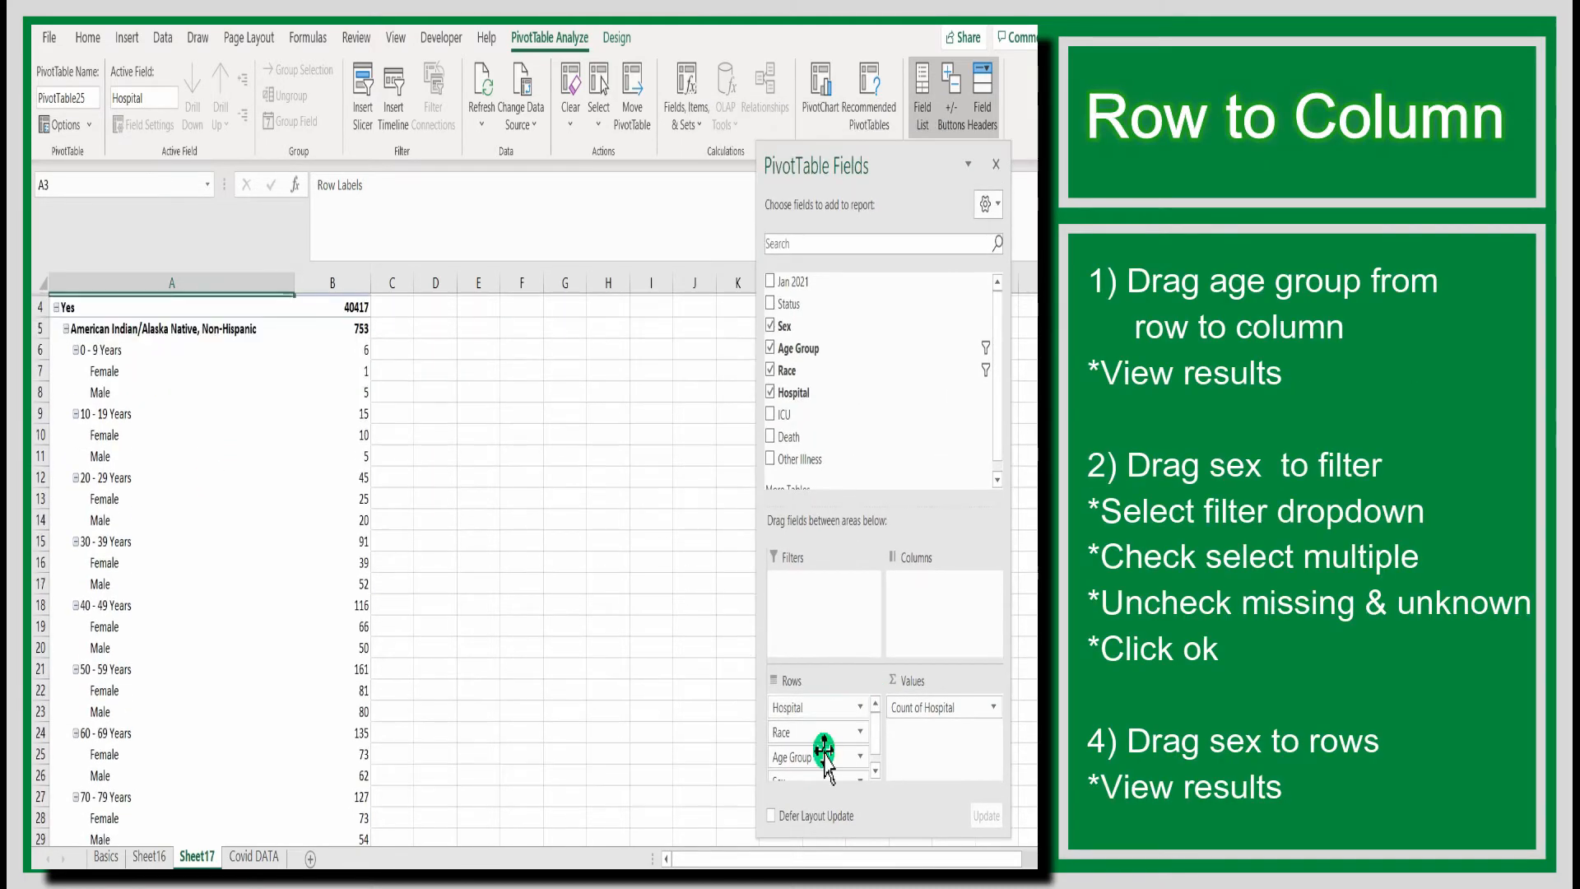
- Move Age Group from the pivot rows to the columns and shift the field list clear of the table
{"action": "scroll", "coordinate": [820, 748], "scroll_direction": "down", "scroll_amount": 1}
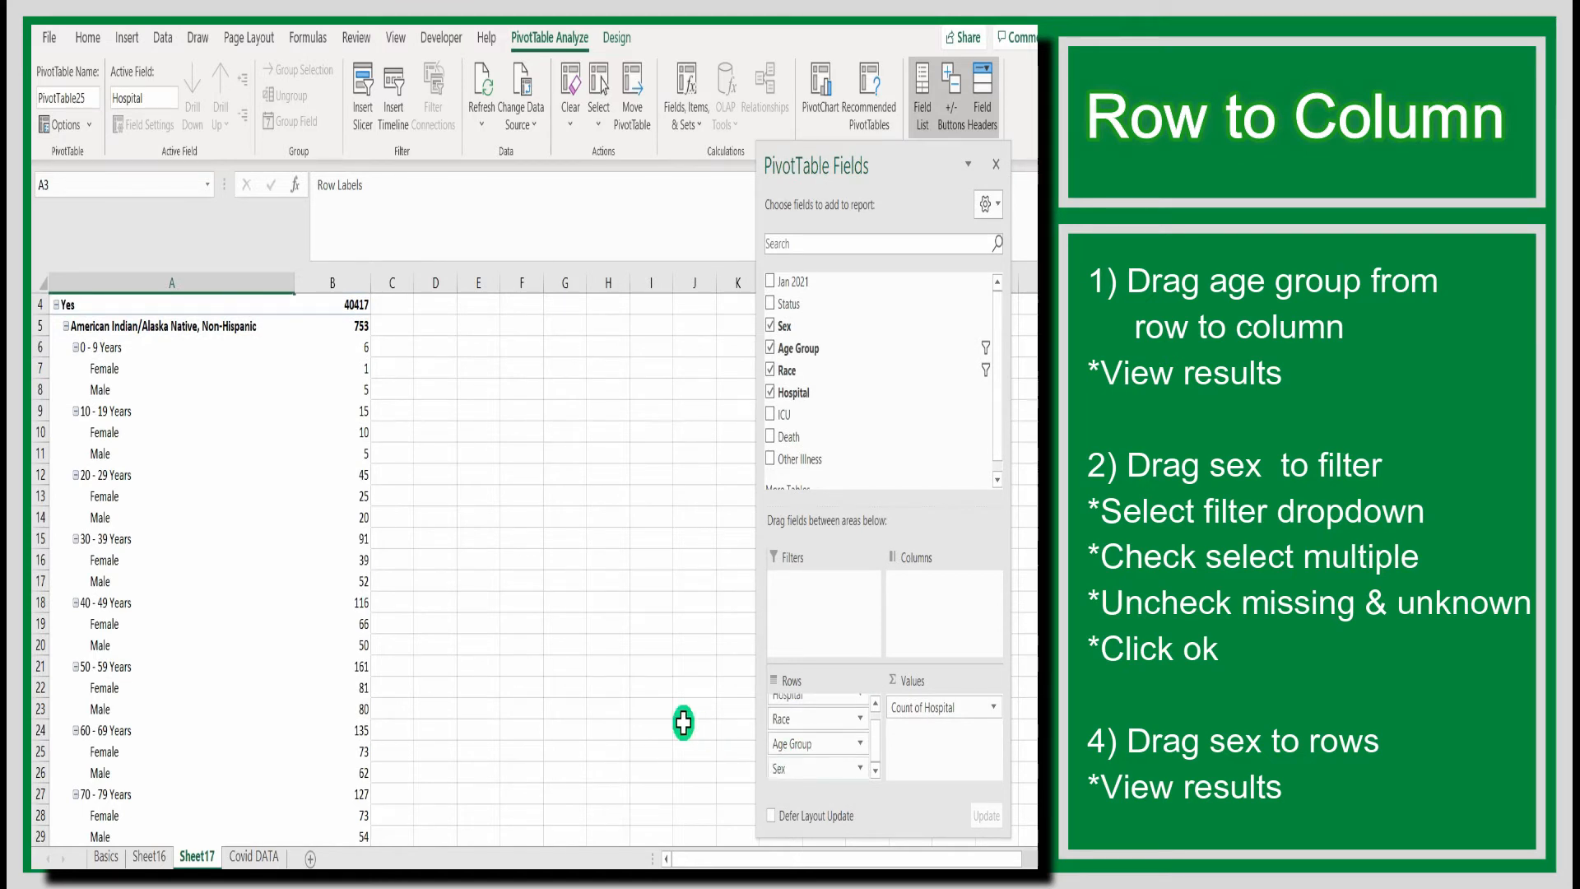
{"action": "scroll", "coordinate": [685, 720], "scroll_direction": "up", "scroll_amount": 1}
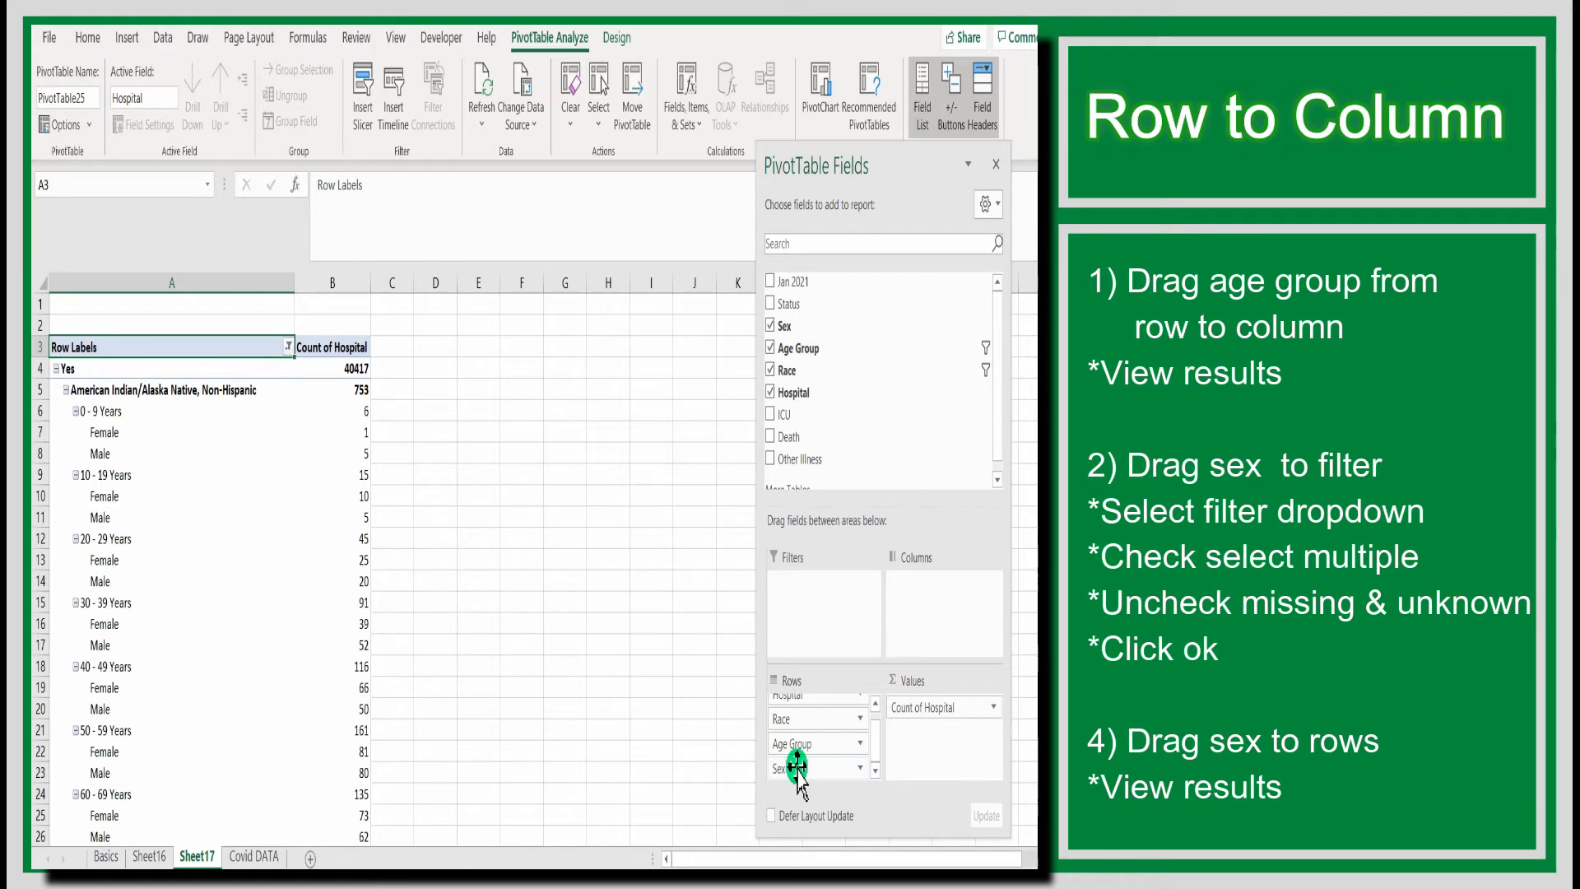
{"action": "left_click", "coordinate": [861, 768]}
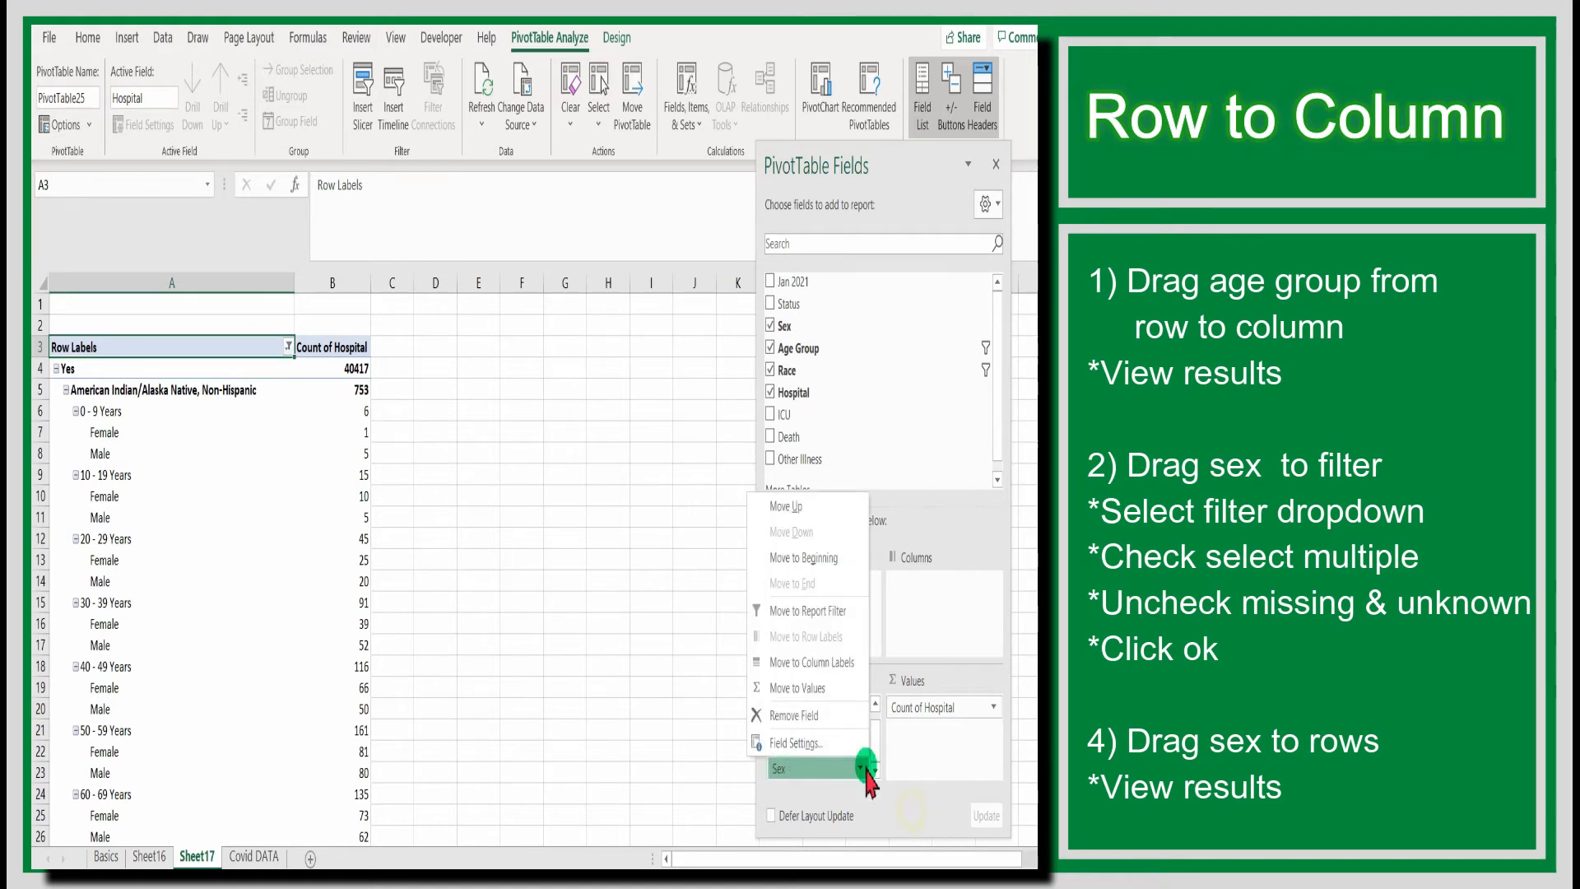
{"action": "left_click_drag", "start_coordinate": [831, 744], "coordinate": [918, 601]}
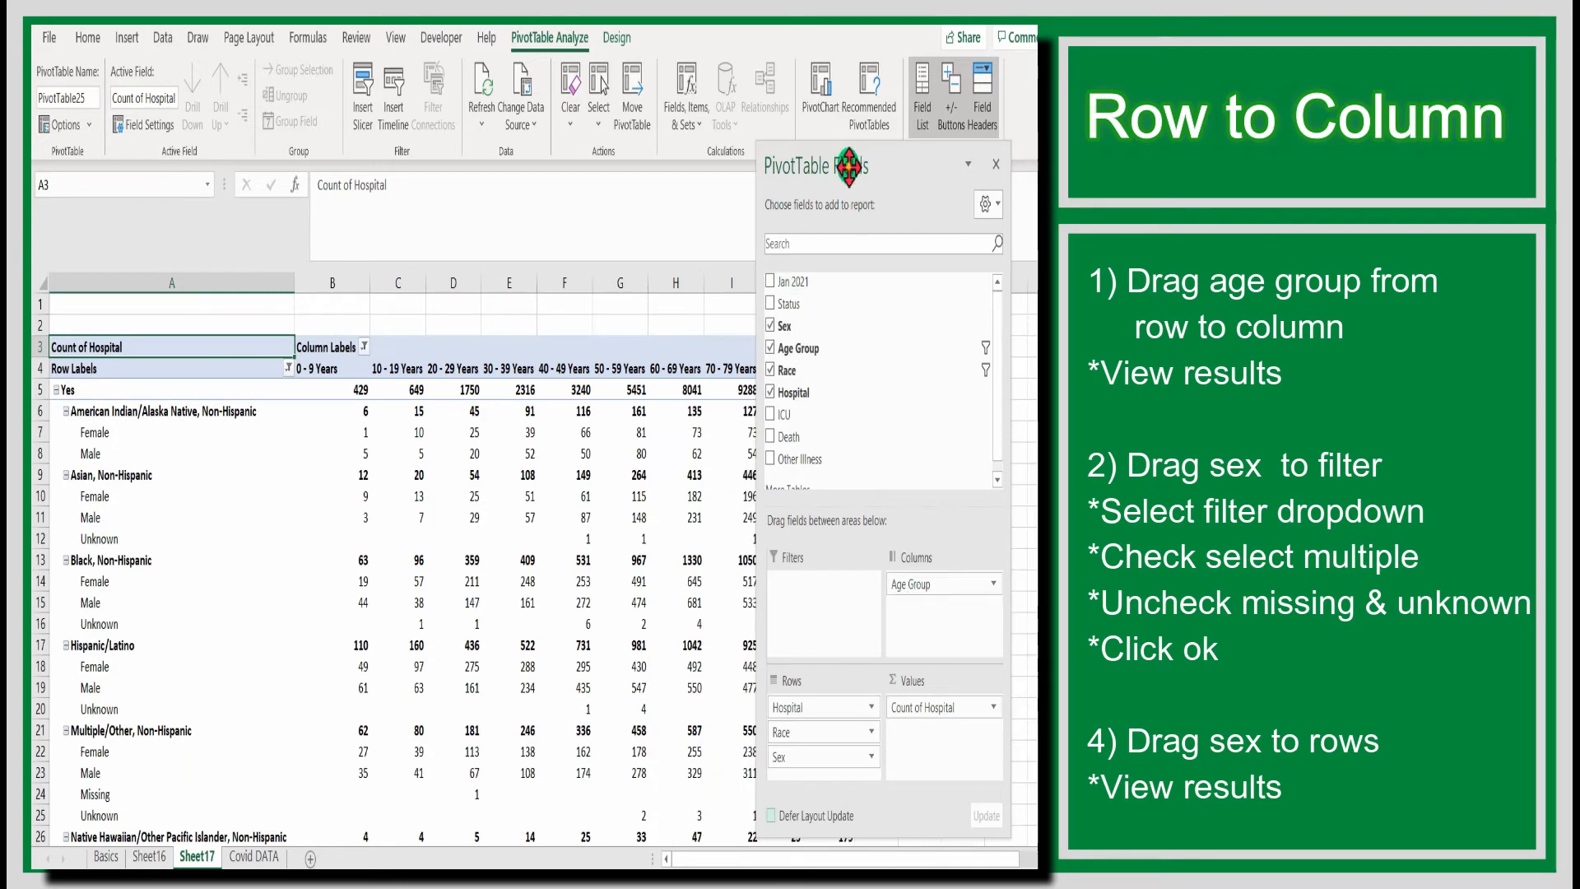
{"action": "left_click_drag", "start_coordinate": [848, 166], "coordinate": [948, 180]}
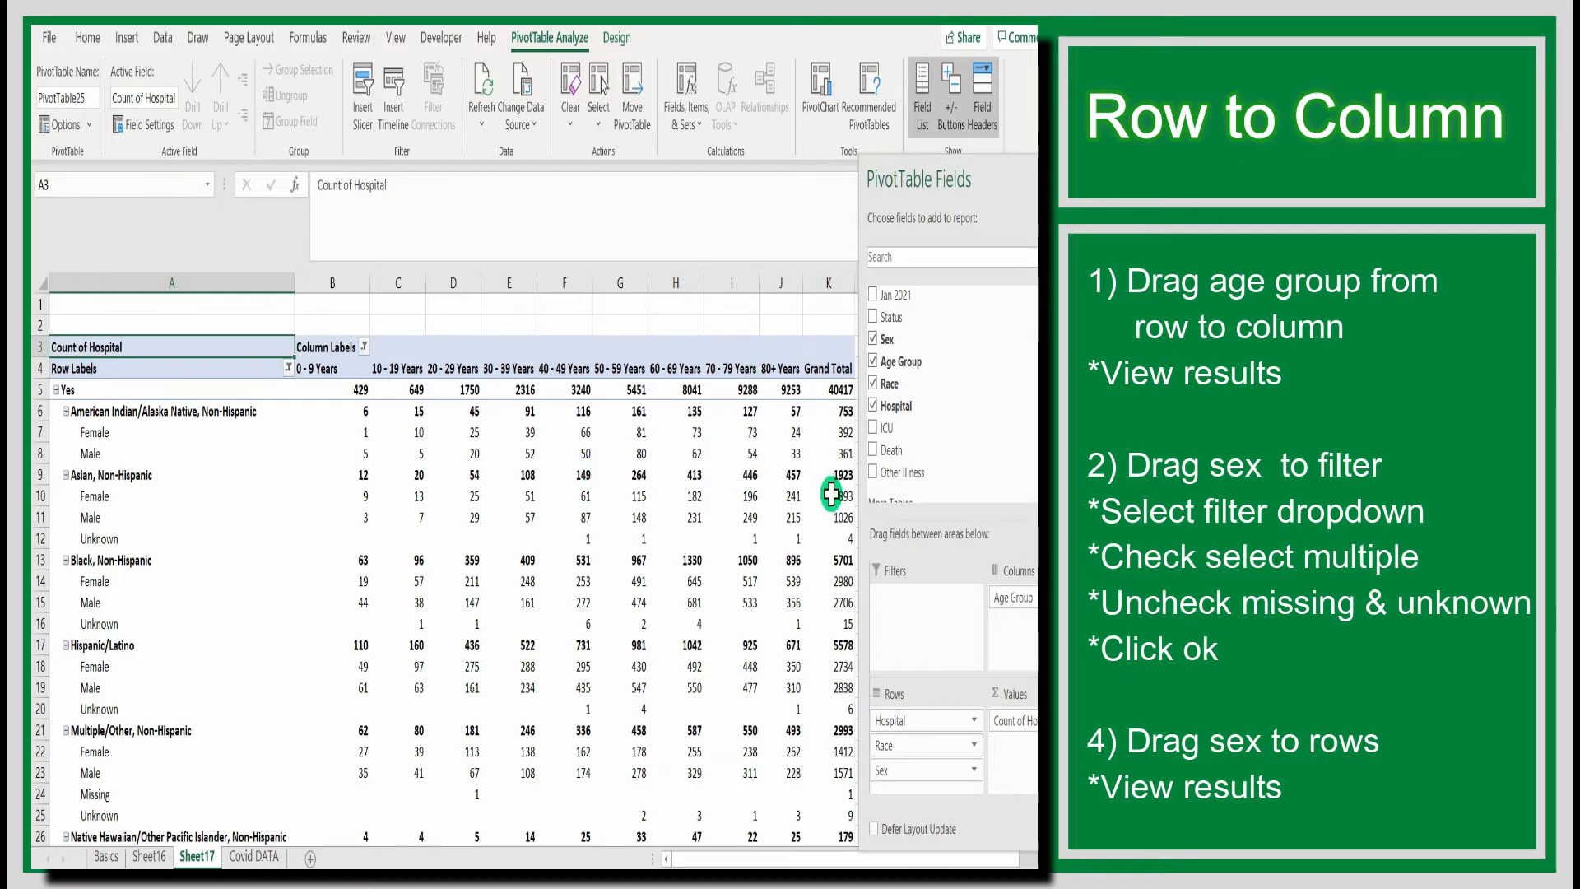
- Examine the American Indian/Alaska Native row across the age columns and check the race groups for stray sex categories
{"action": "left_click", "coordinate": [36, 412]}
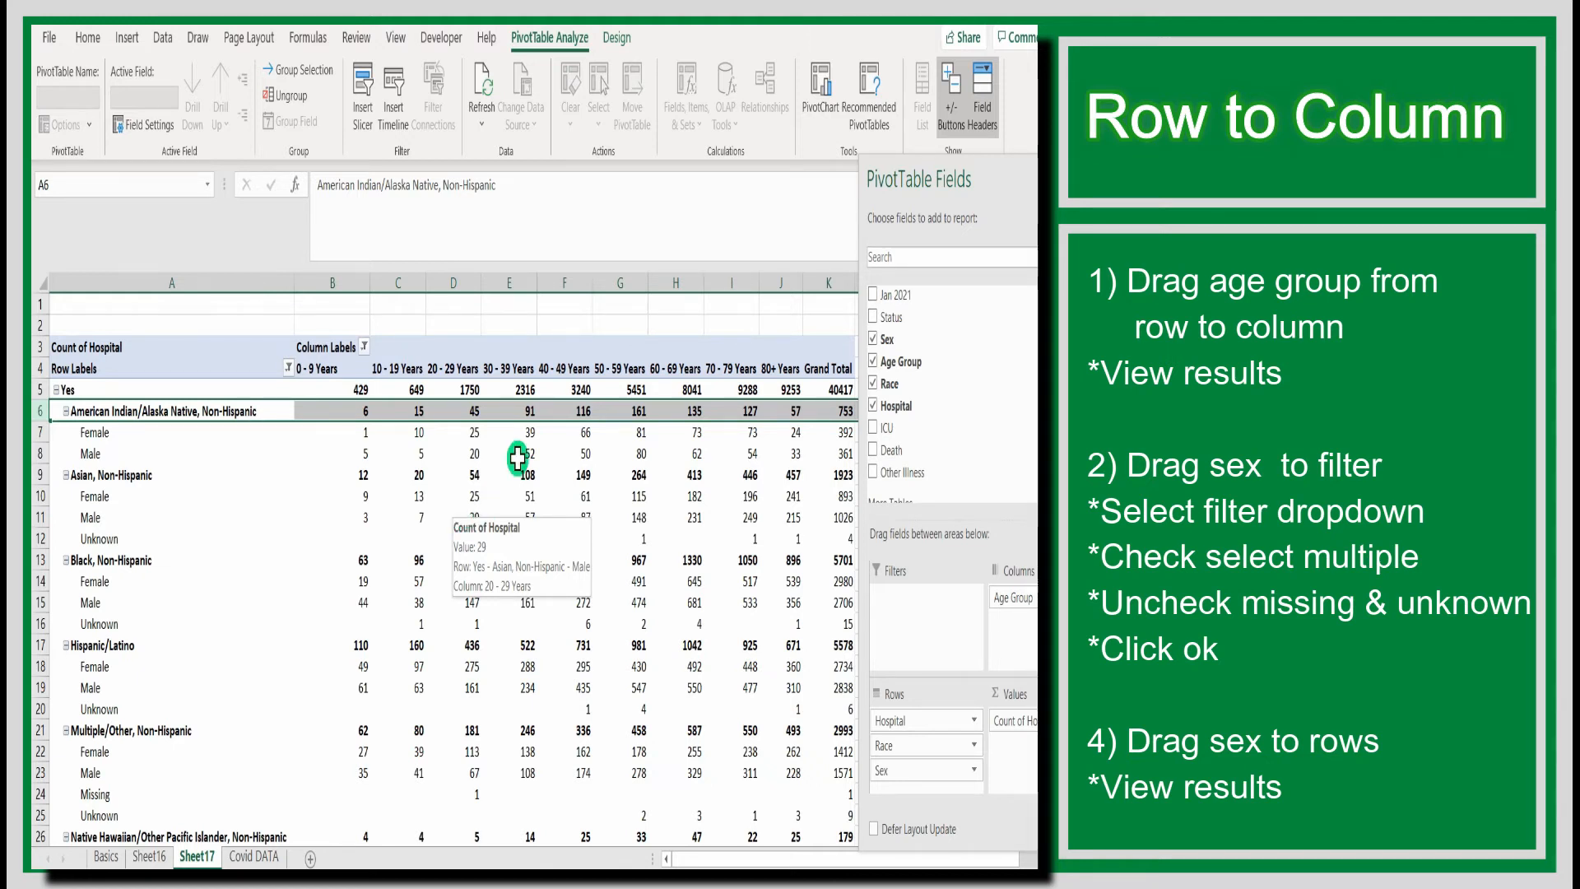
{"action": "left_click", "coordinate": [611, 309]}
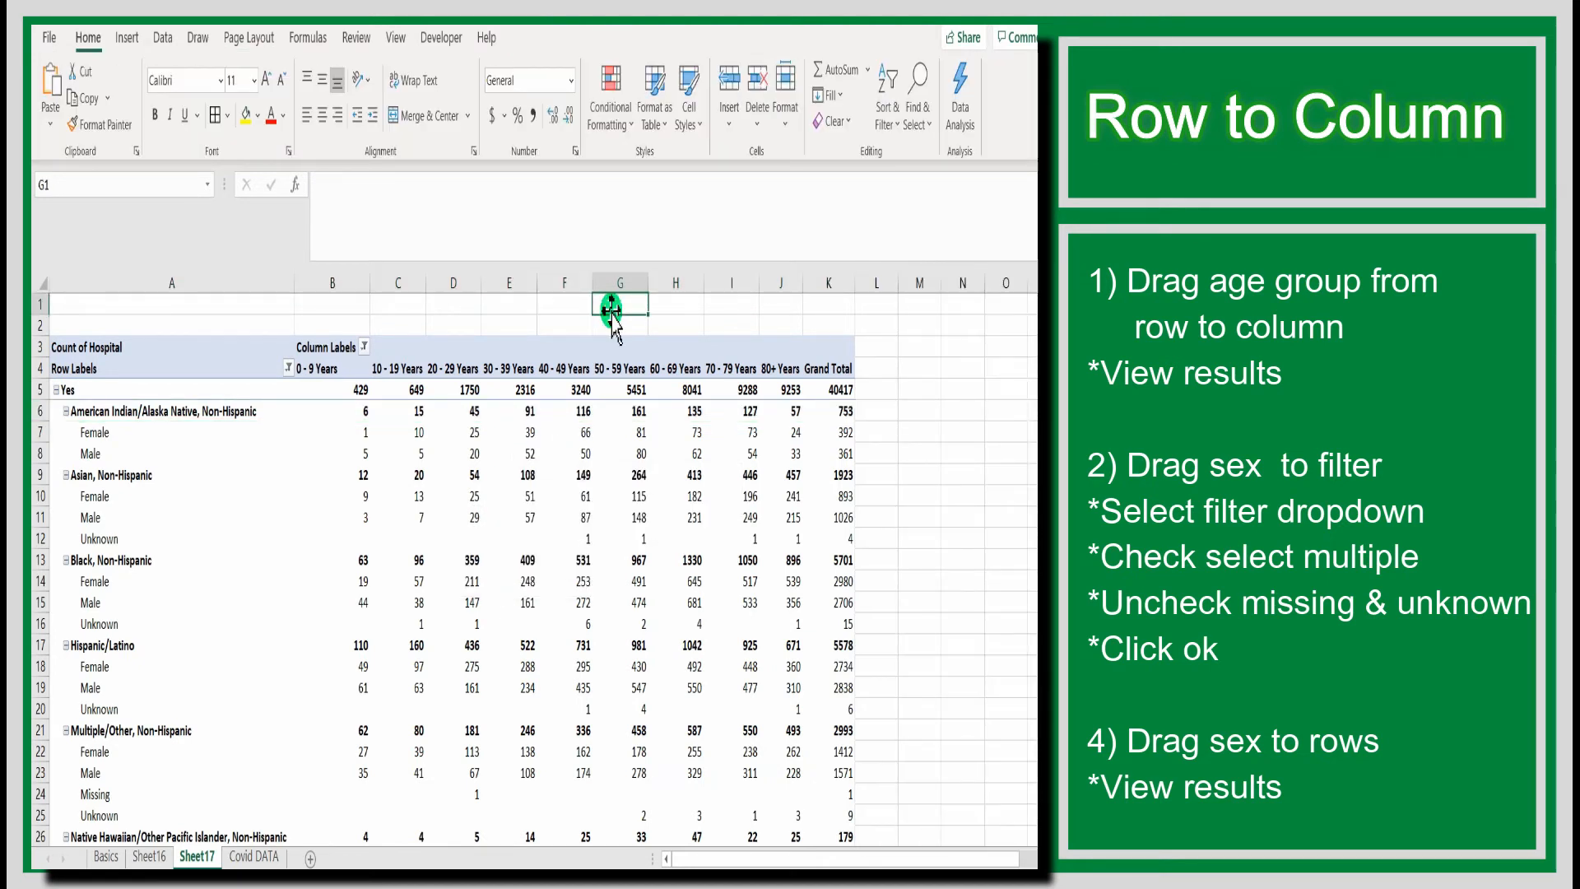
{"action": "left_click", "coordinate": [238, 368]}
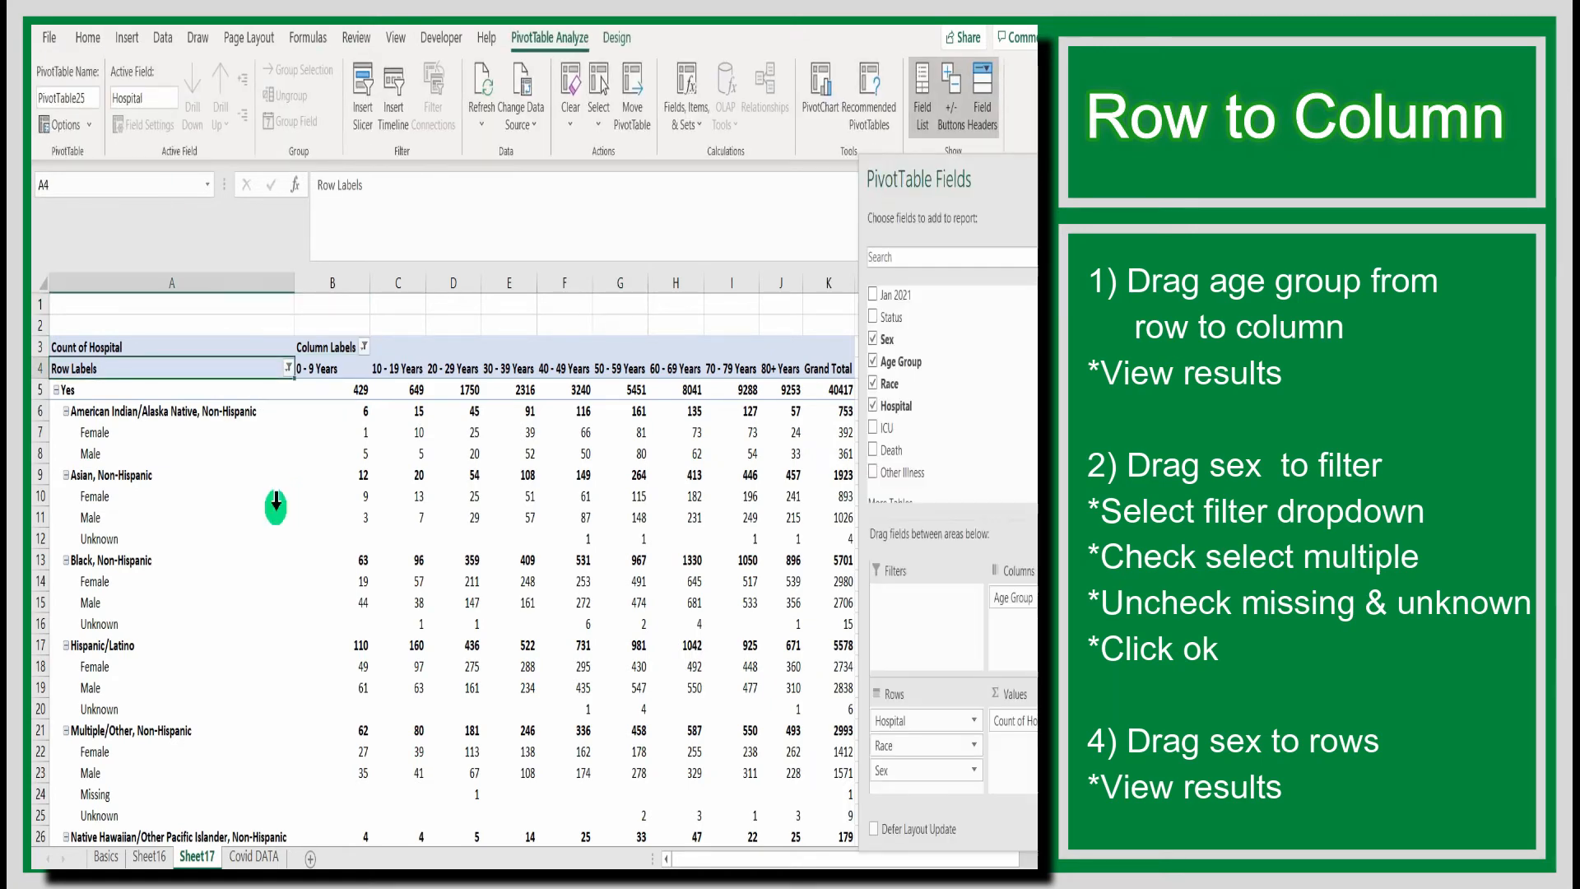
{"action": "scroll", "coordinate": [181, 452], "scroll_direction": "down", "scroll_amount": 1}
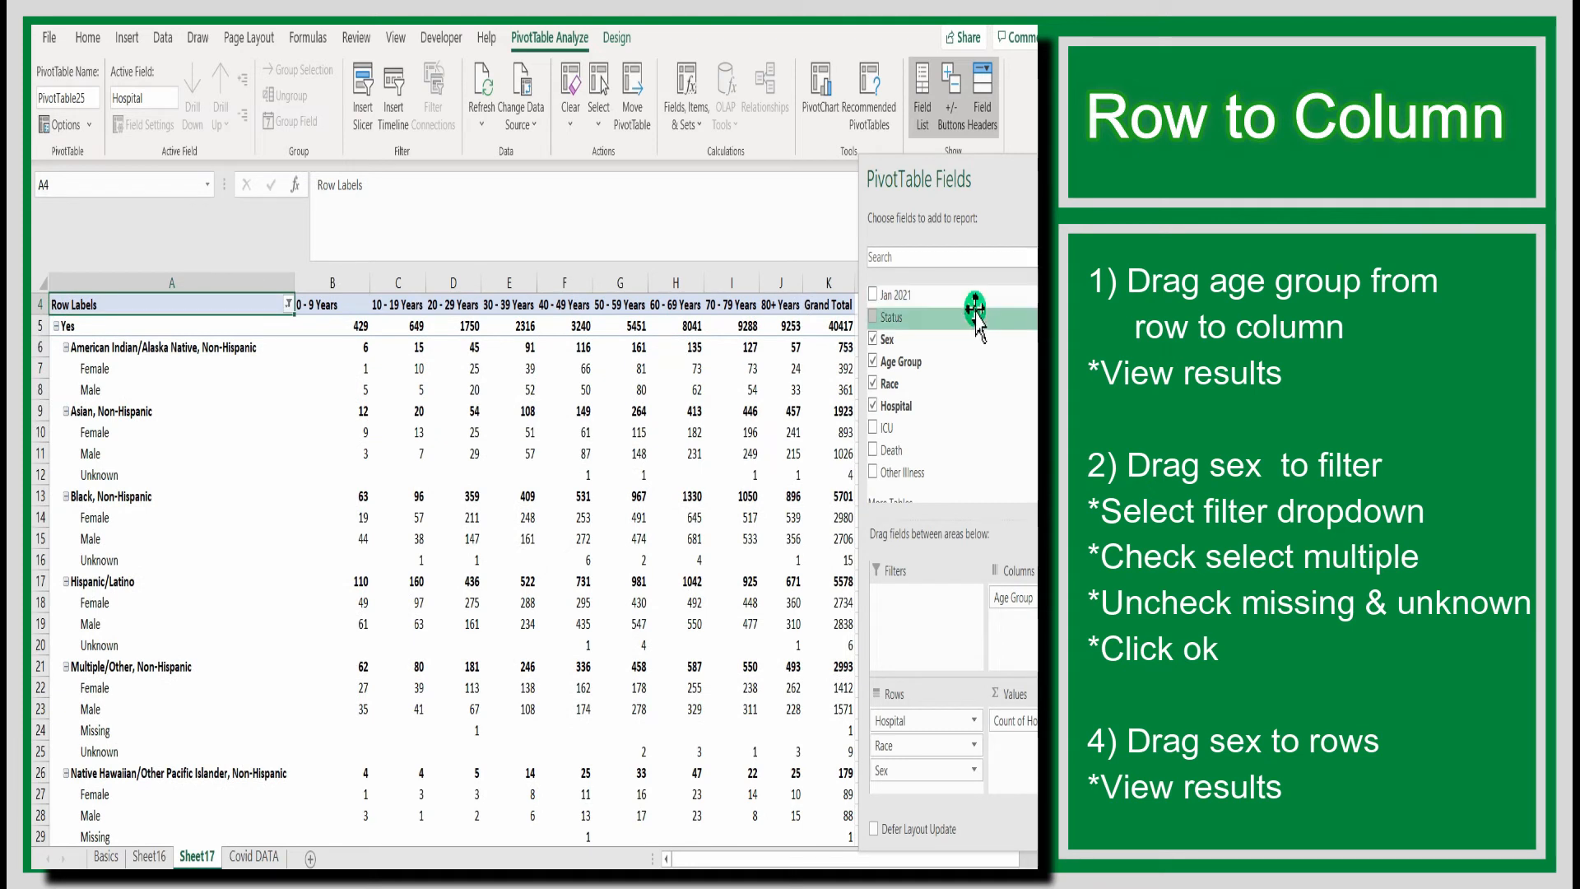
- Make Sex a report filter and exclude the Missing and Unknown items using multiple selection
{"action": "left_click_drag", "start_coordinate": [903, 212], "coordinate": [772, 562]}
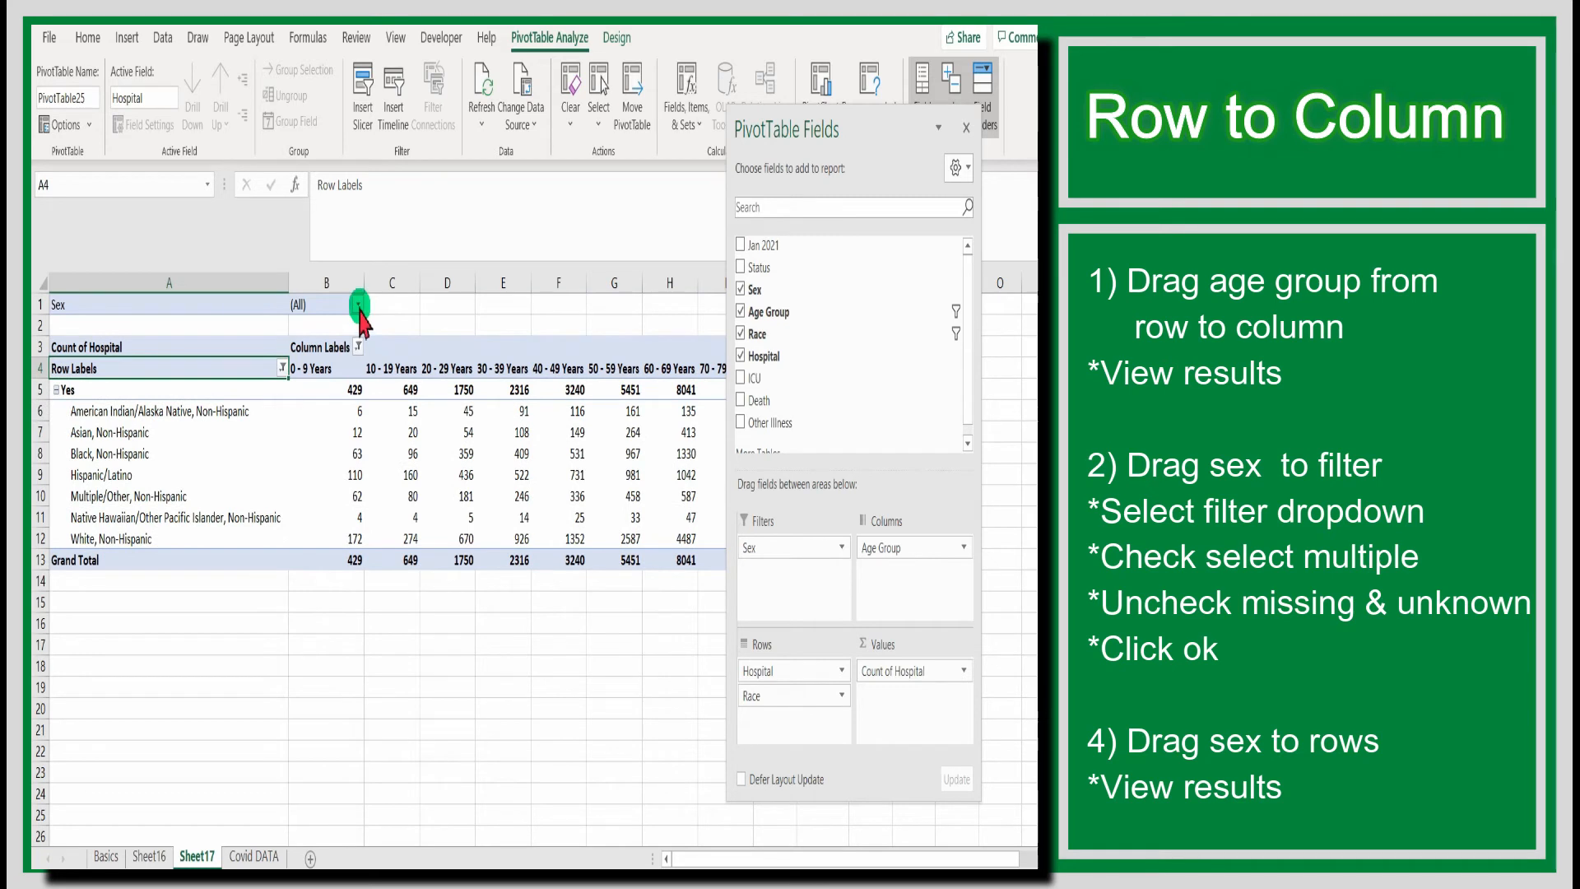
{"action": "left_click", "coordinate": [358, 306]}
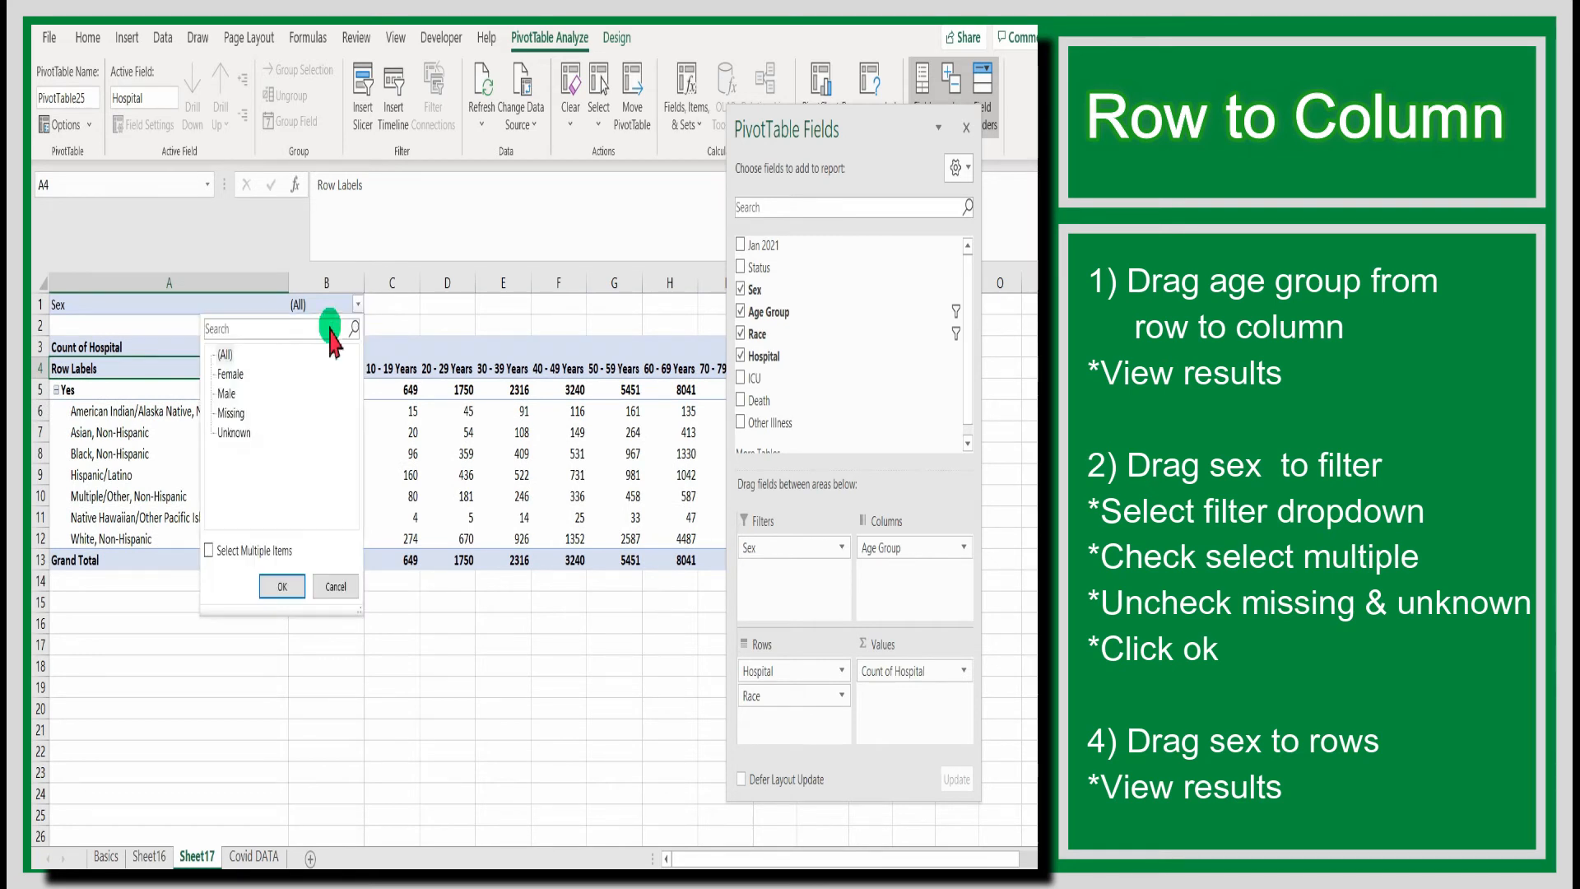
{"action": "left_click", "coordinate": [210, 551]}
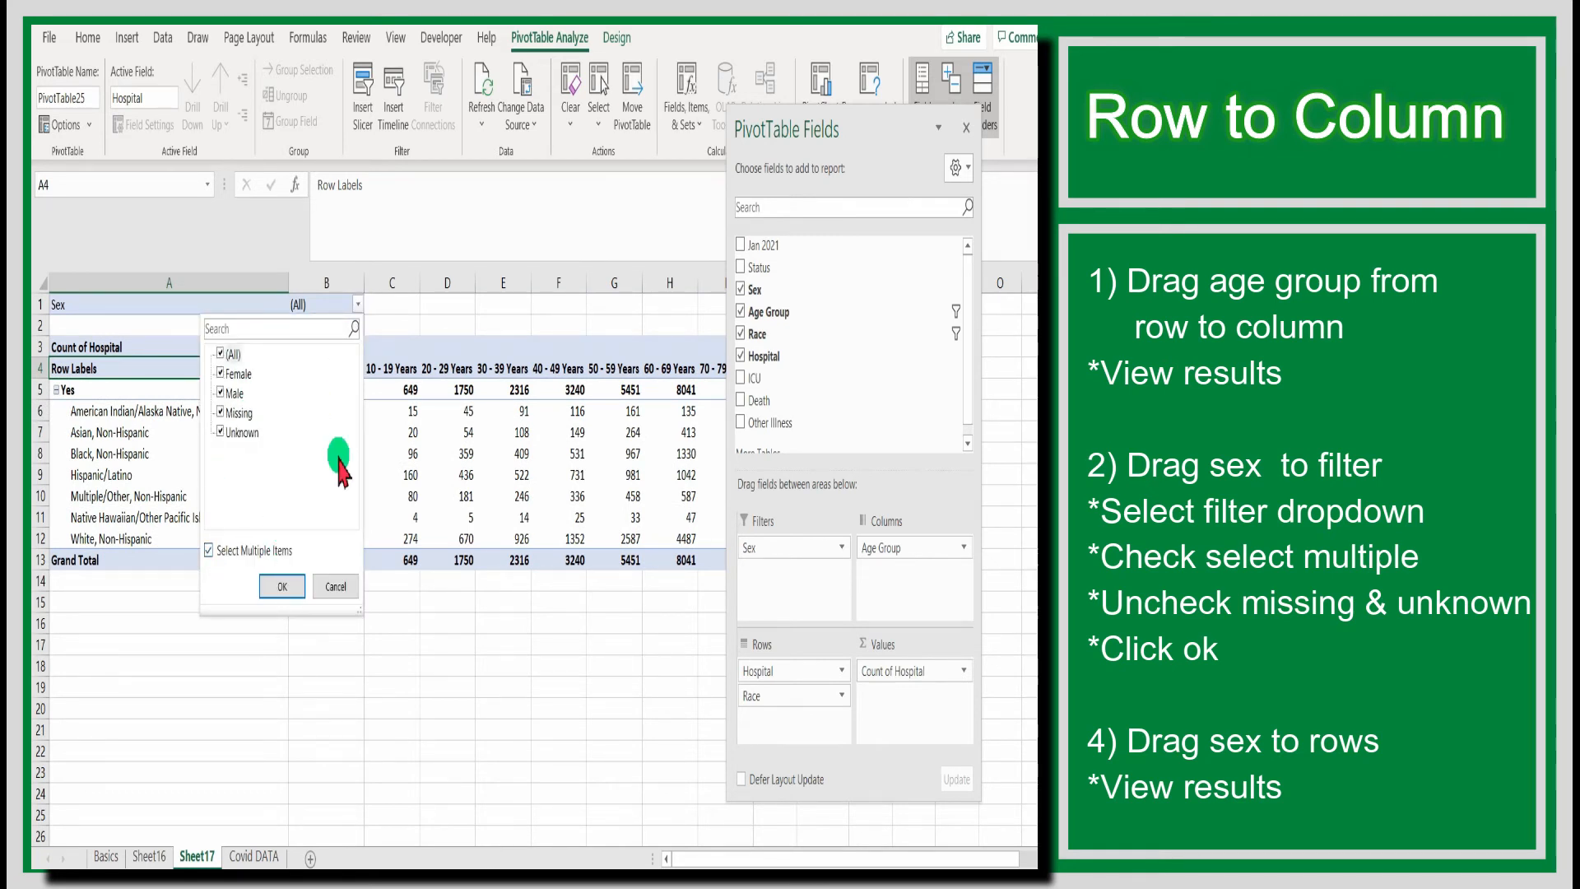
{"action": "left_click", "coordinate": [230, 416]}
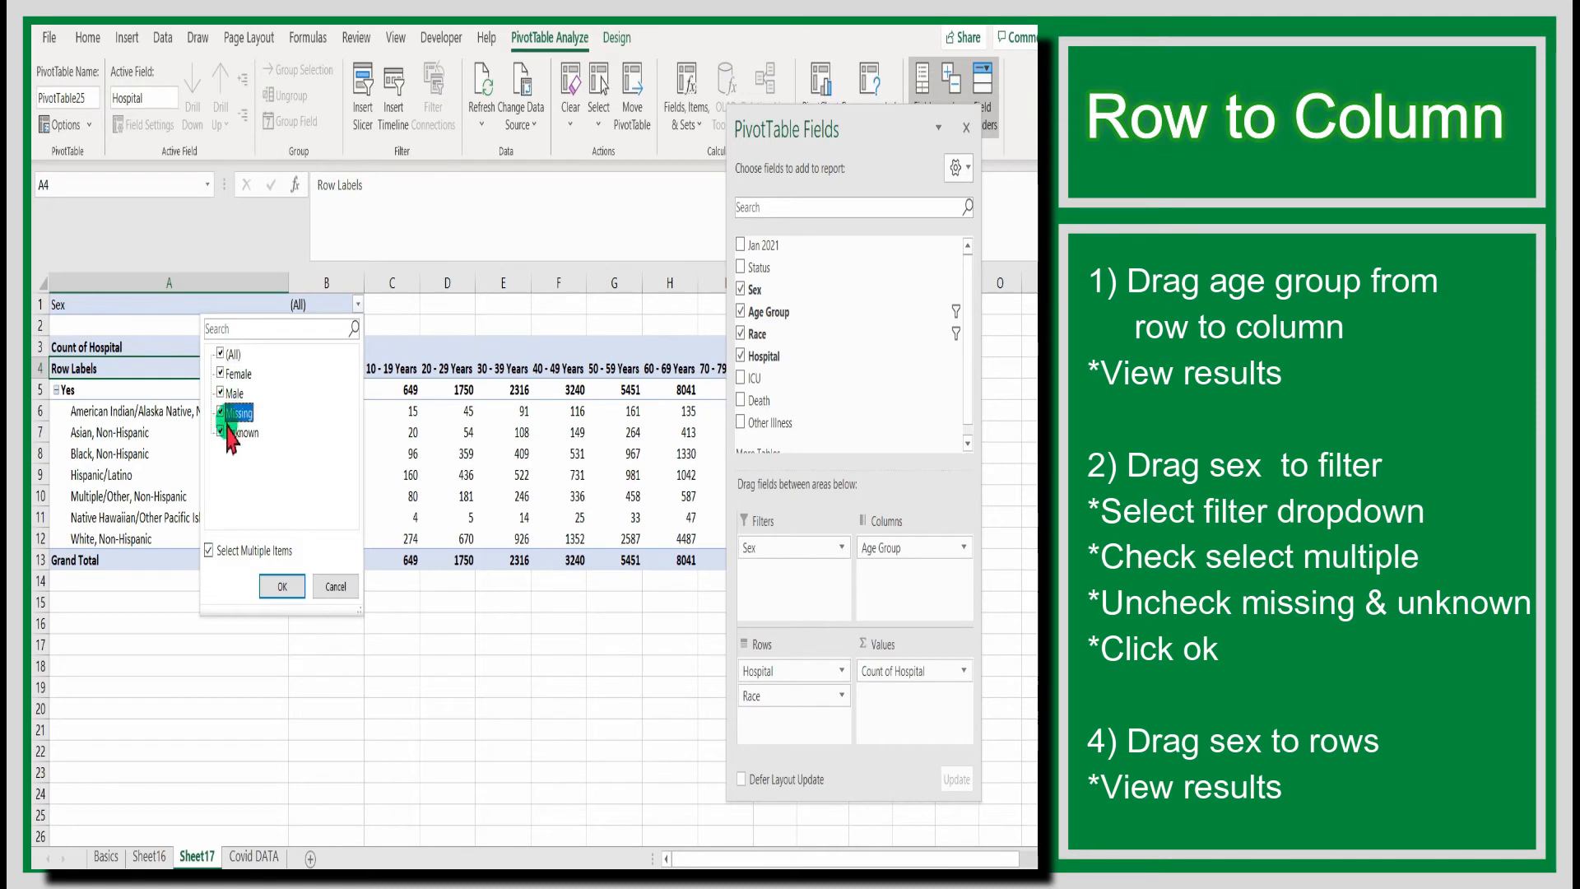
{"action": "left_click", "coordinate": [220, 432]}
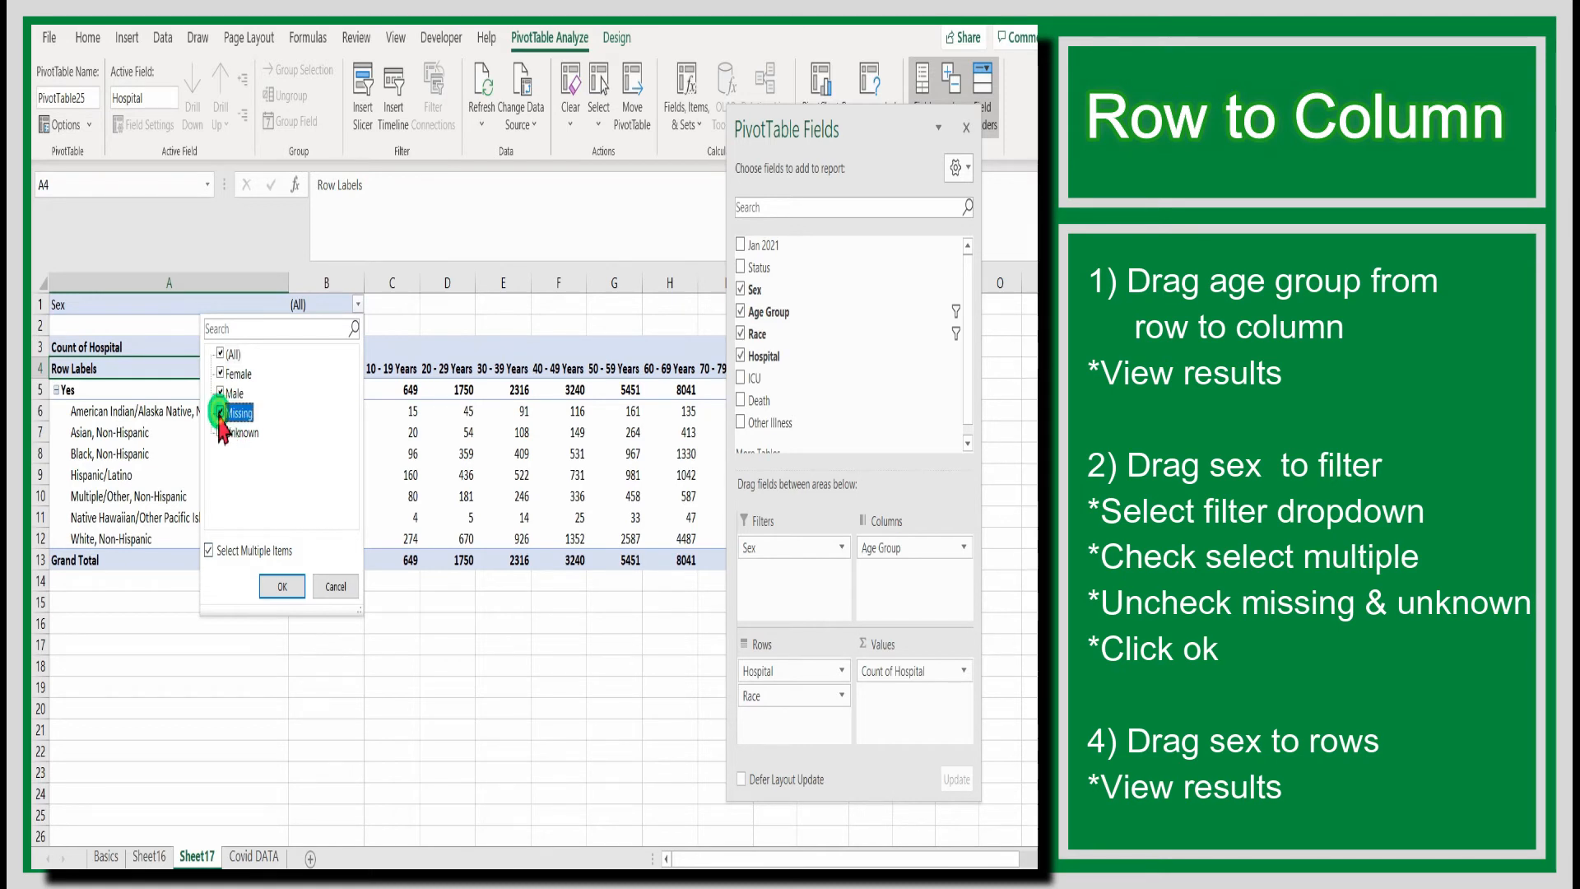
{"action": "left_click", "coordinate": [280, 587]}
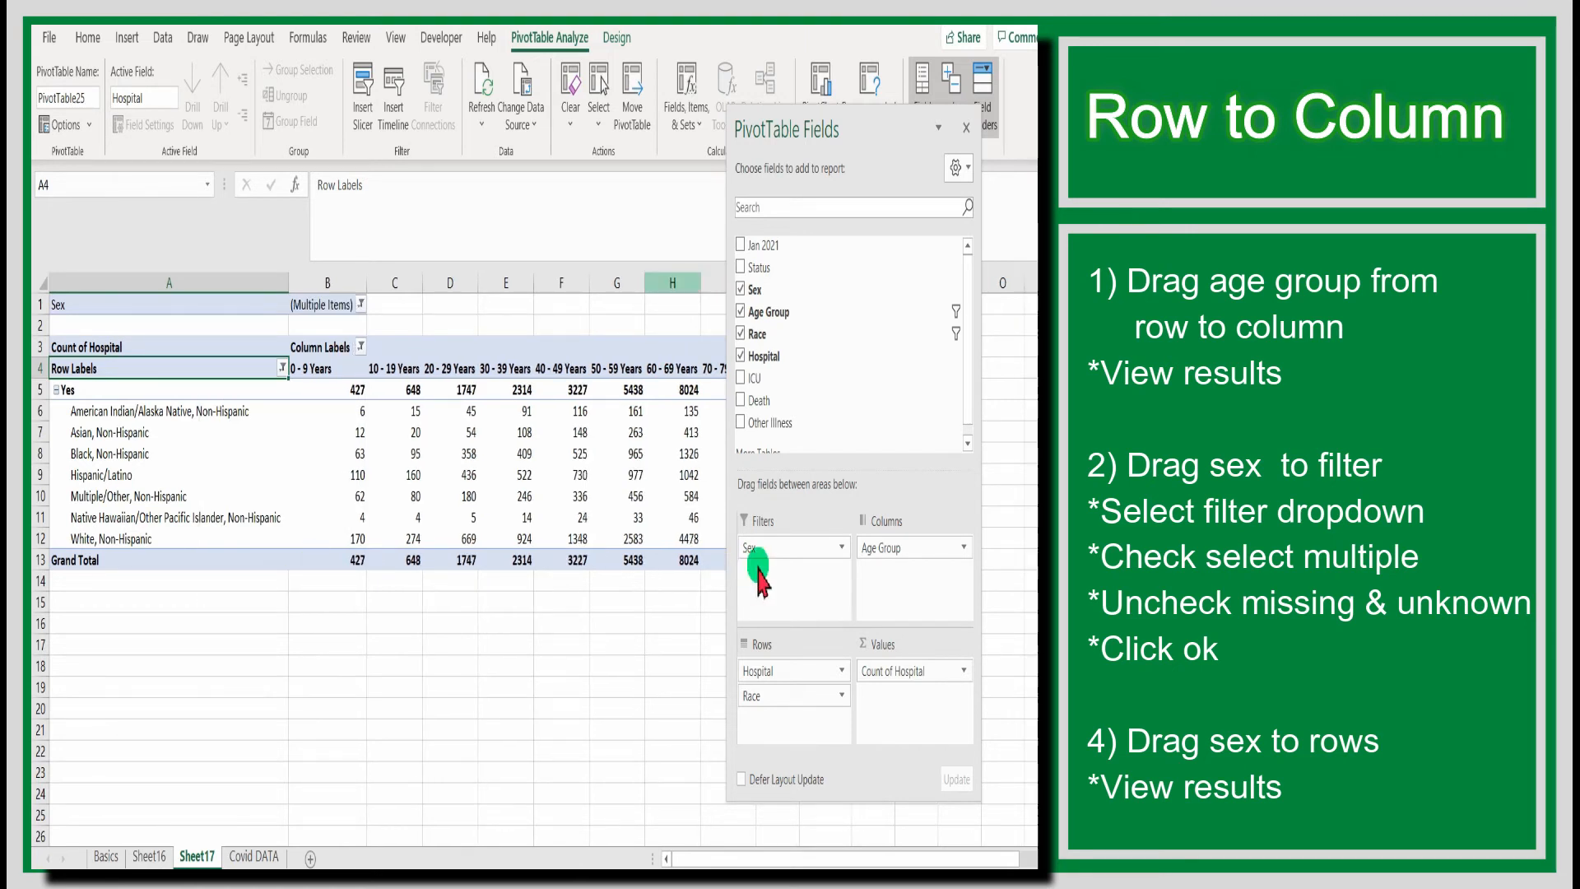
- Return Sex from the report filters to the pivot rows beneath Race and review the whole table
{"action": "left_click_drag", "start_coordinate": [757, 575], "coordinate": [775, 567]}
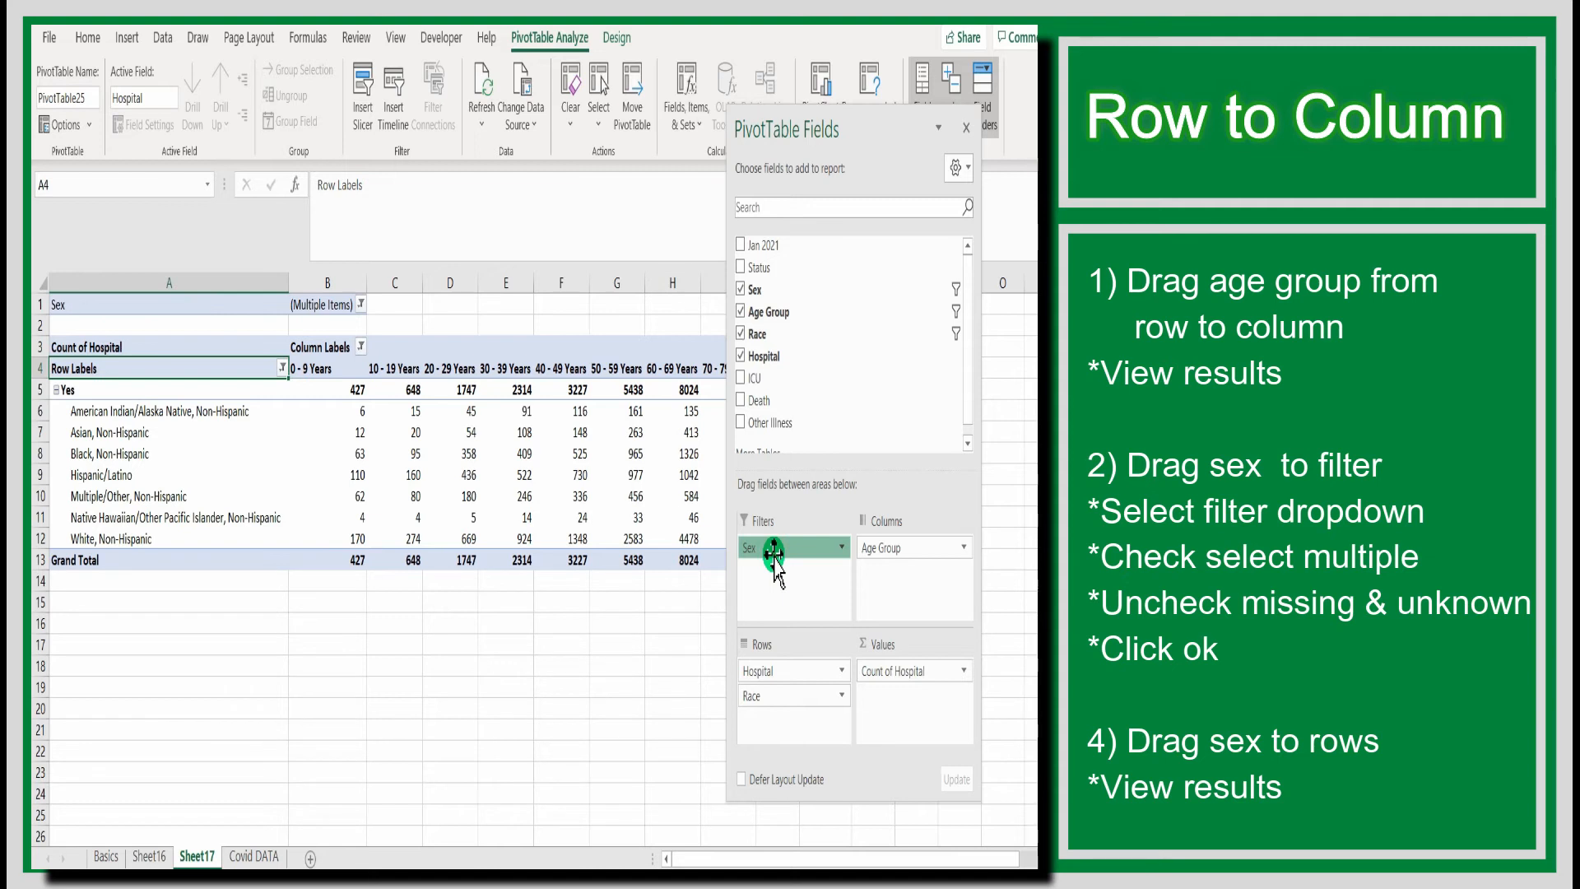
{"action": "left_click_drag", "start_coordinate": [775, 567], "coordinate": [768, 737]}
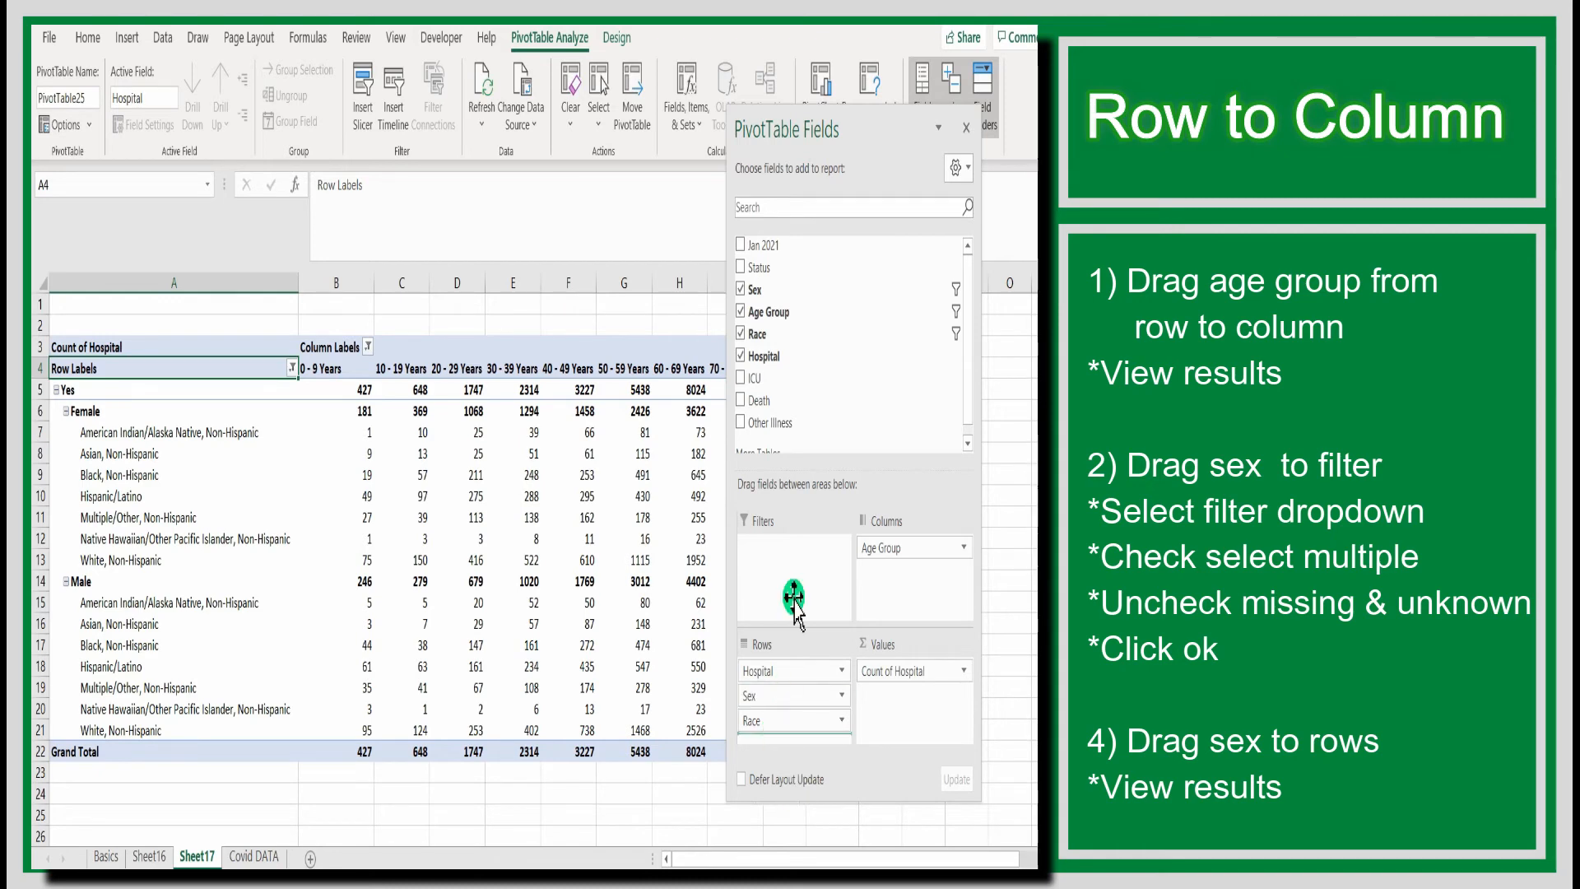
{"action": "left_click_drag", "start_coordinate": [807, 141], "coordinate": [901, 189]}
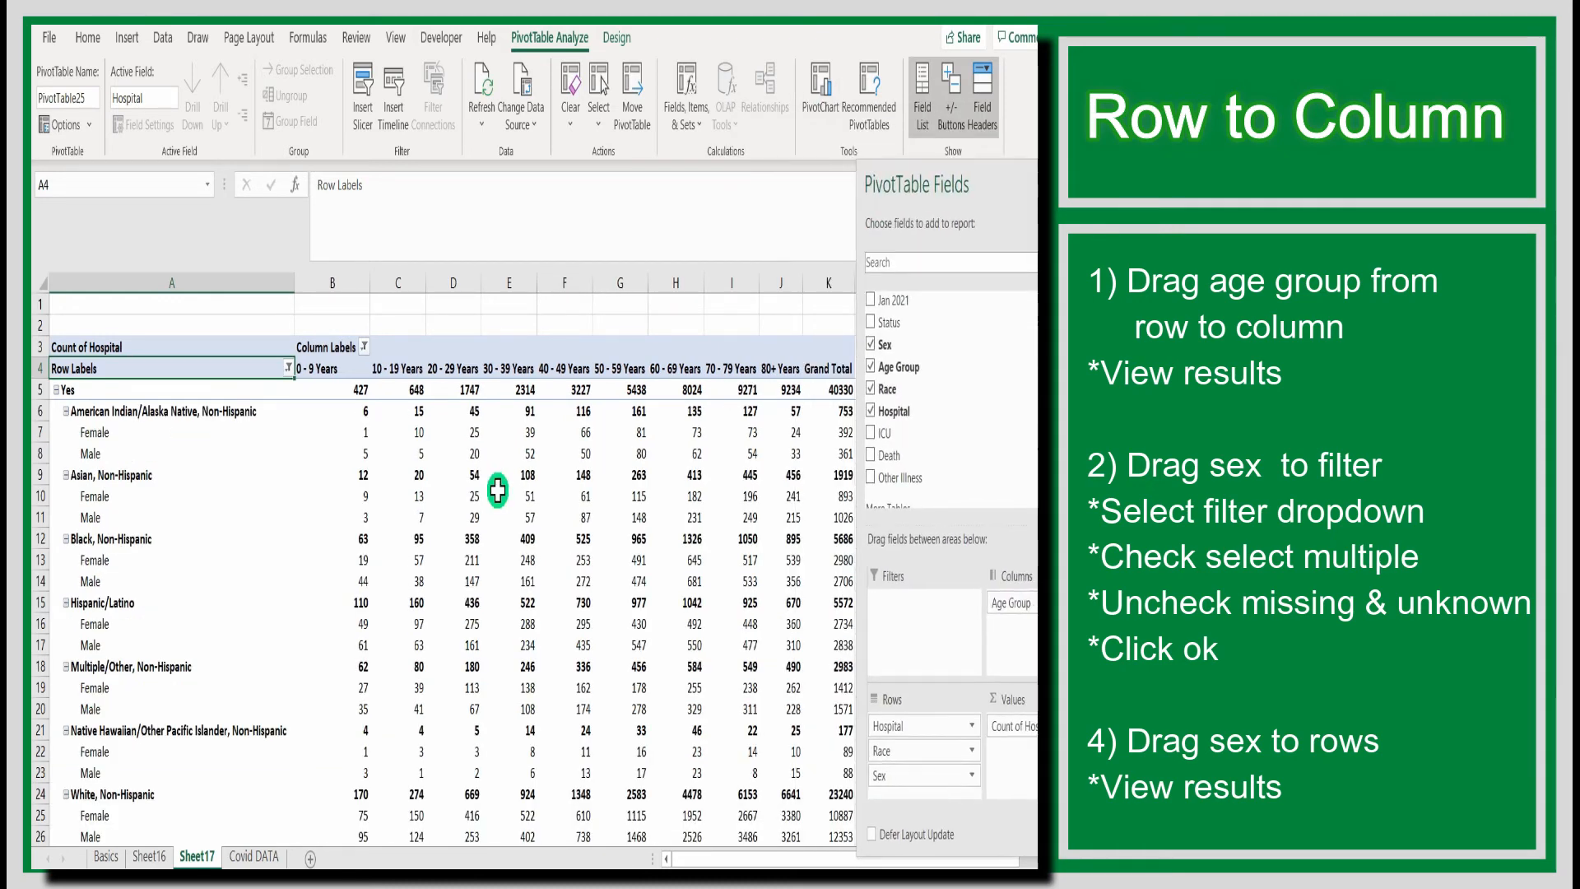
{"action": "scroll", "coordinate": [497, 491], "scroll_direction": "down", "scroll_amount": 1}
{"action": "scroll", "coordinate": [497, 491], "scroll_direction": "down", "scroll_amount": 1}
{"action": "scroll", "coordinate": [511, 491], "scroll_direction": "up", "scroll_amount": 2}
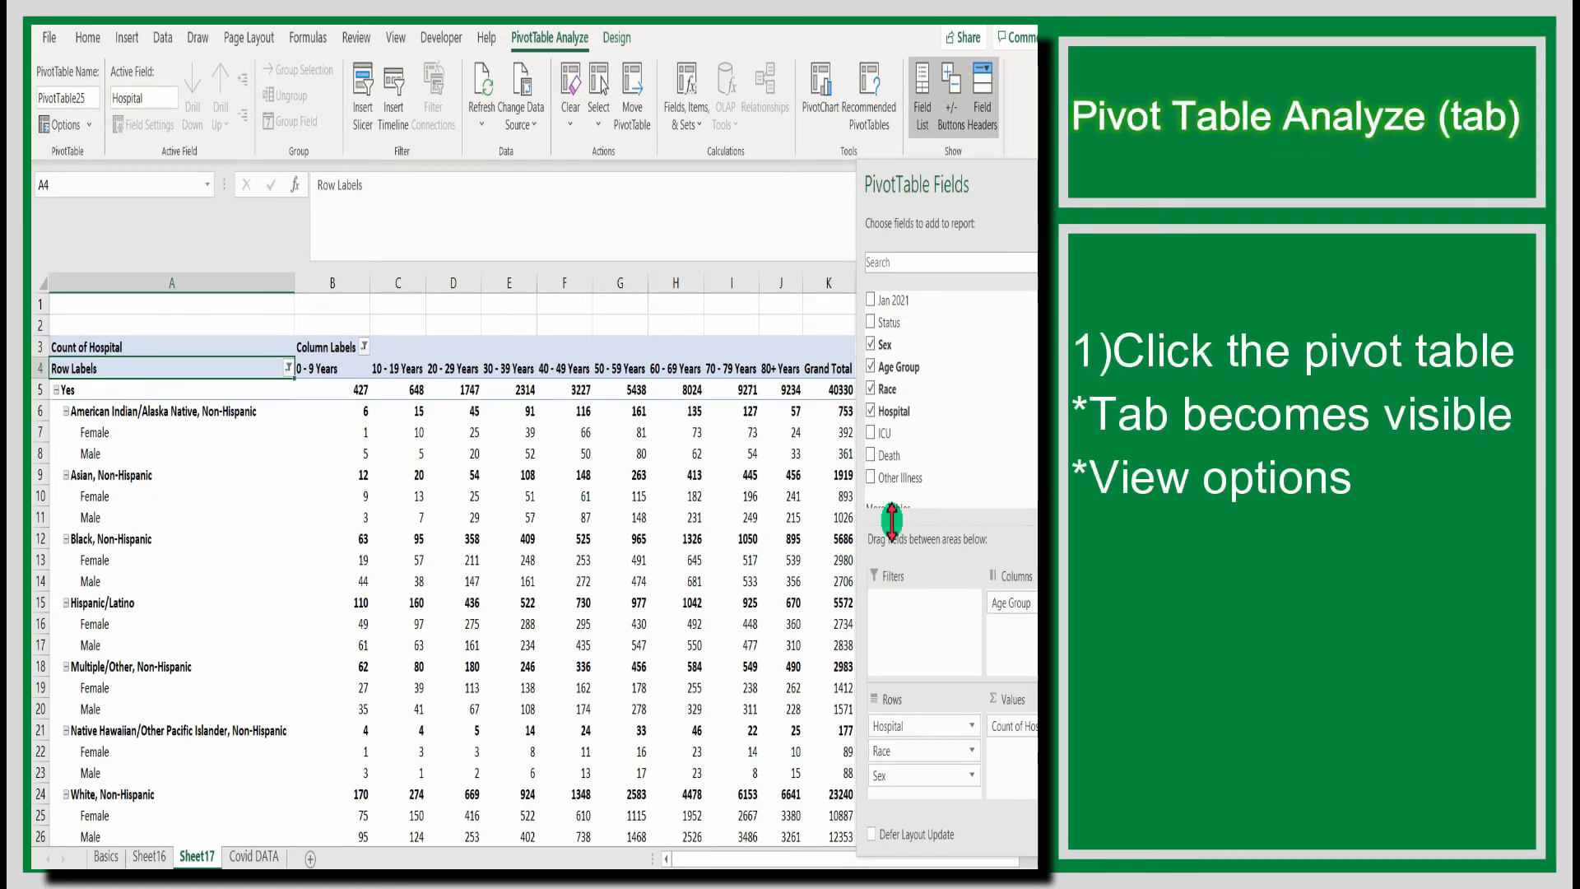
- Select empty cells outside the PivotTable and reselect a cell inside it to compare the available commands
{"action": "left_click_drag", "start_coordinate": [916, 192], "coordinate": [725, 209]}
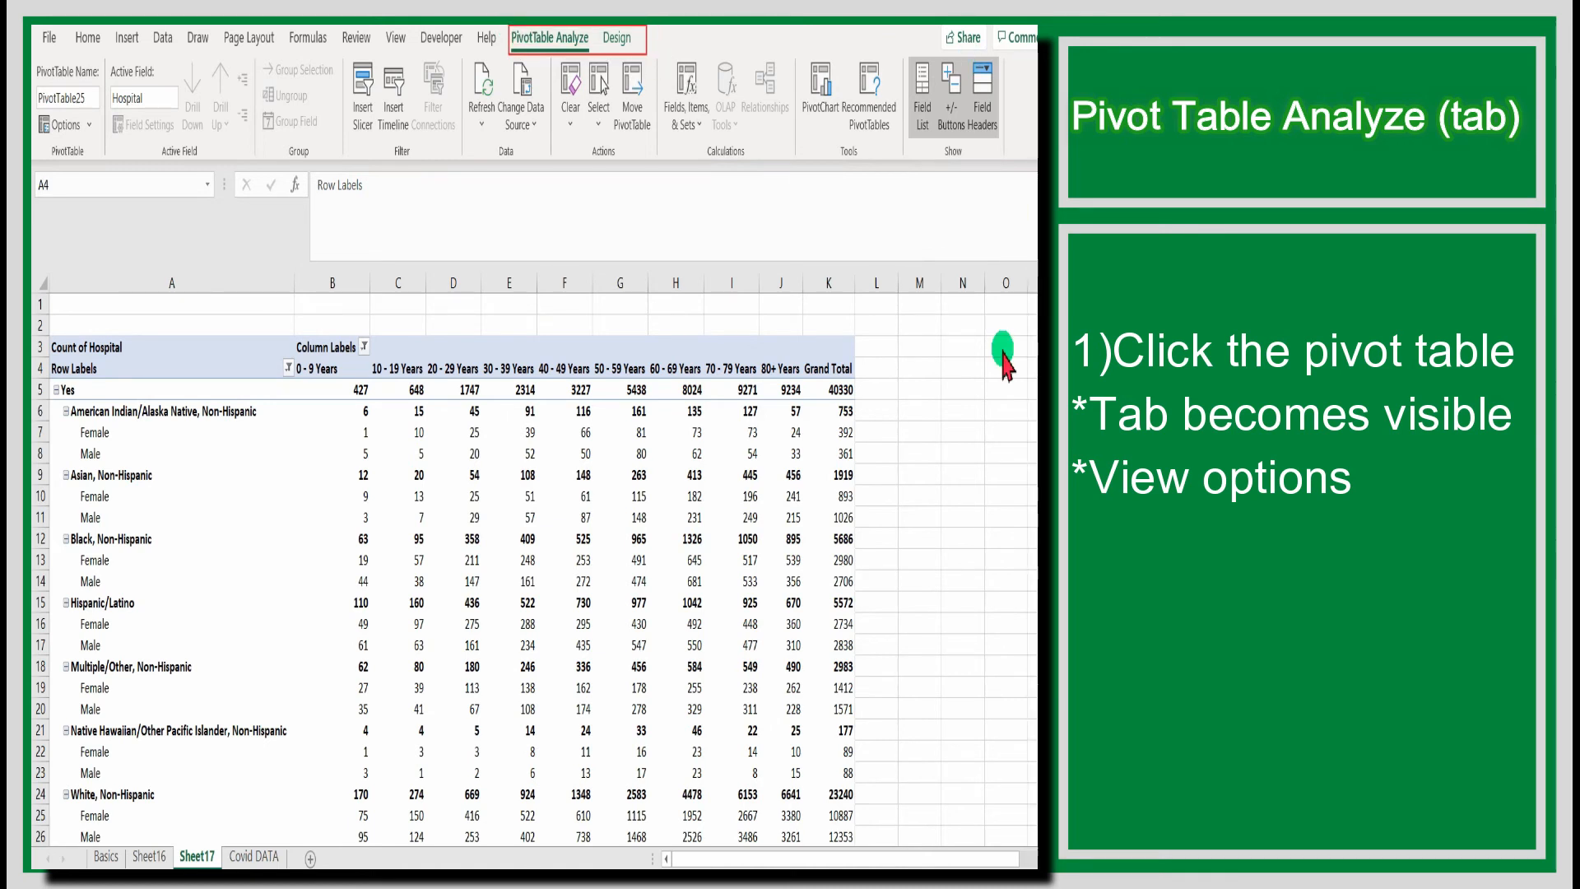
{"action": "left_click", "coordinate": [922, 459]}
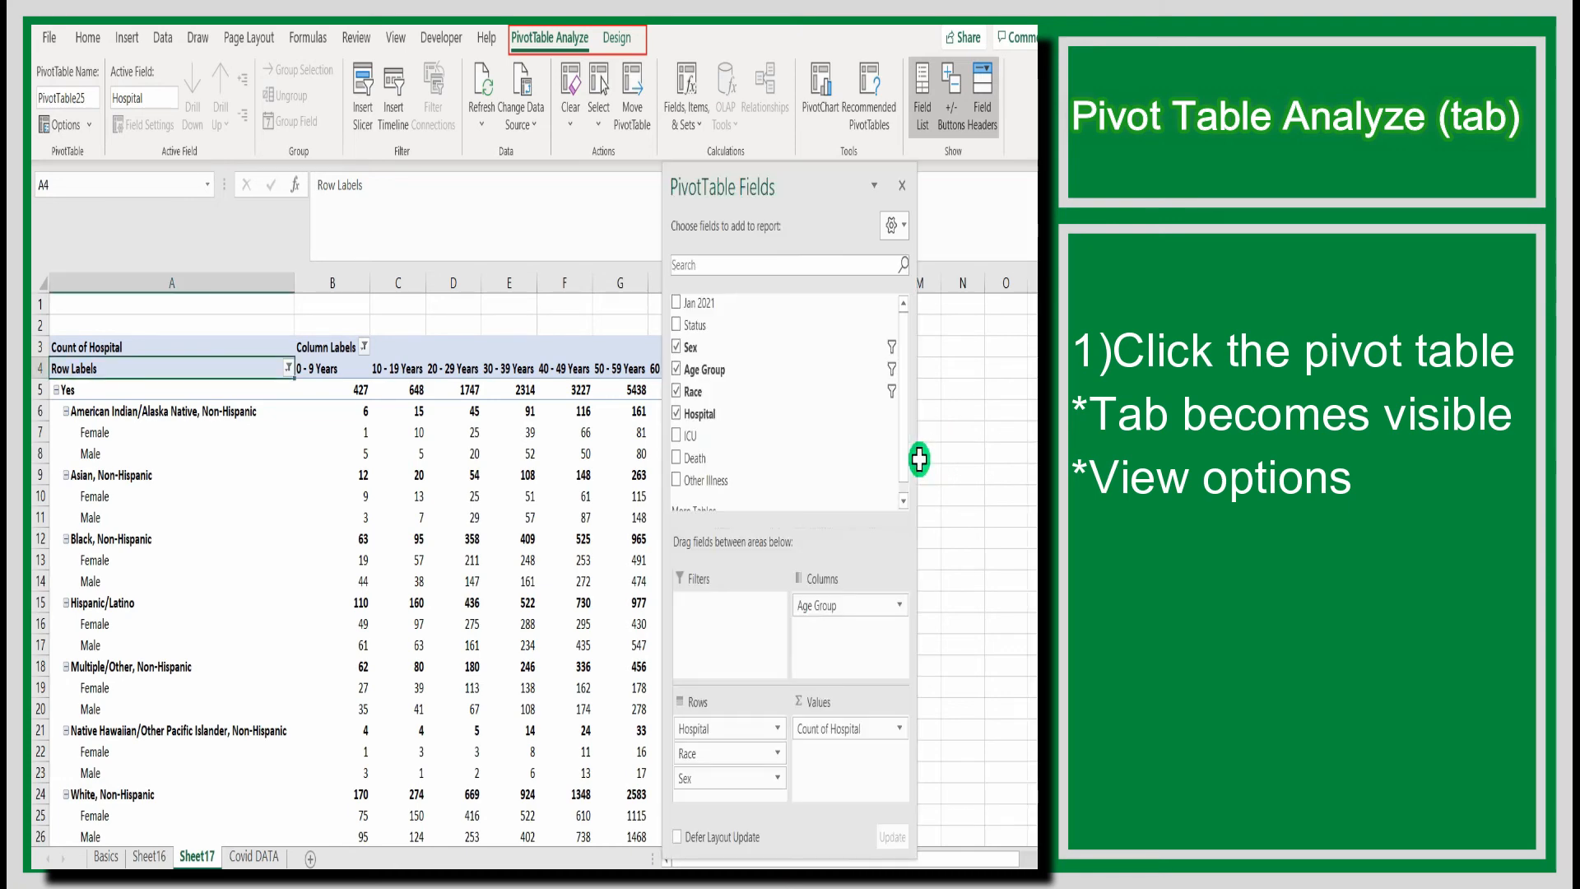
{"action": "left_click", "coordinate": [944, 494]}
{"action": "left_click", "coordinate": [952, 563]}
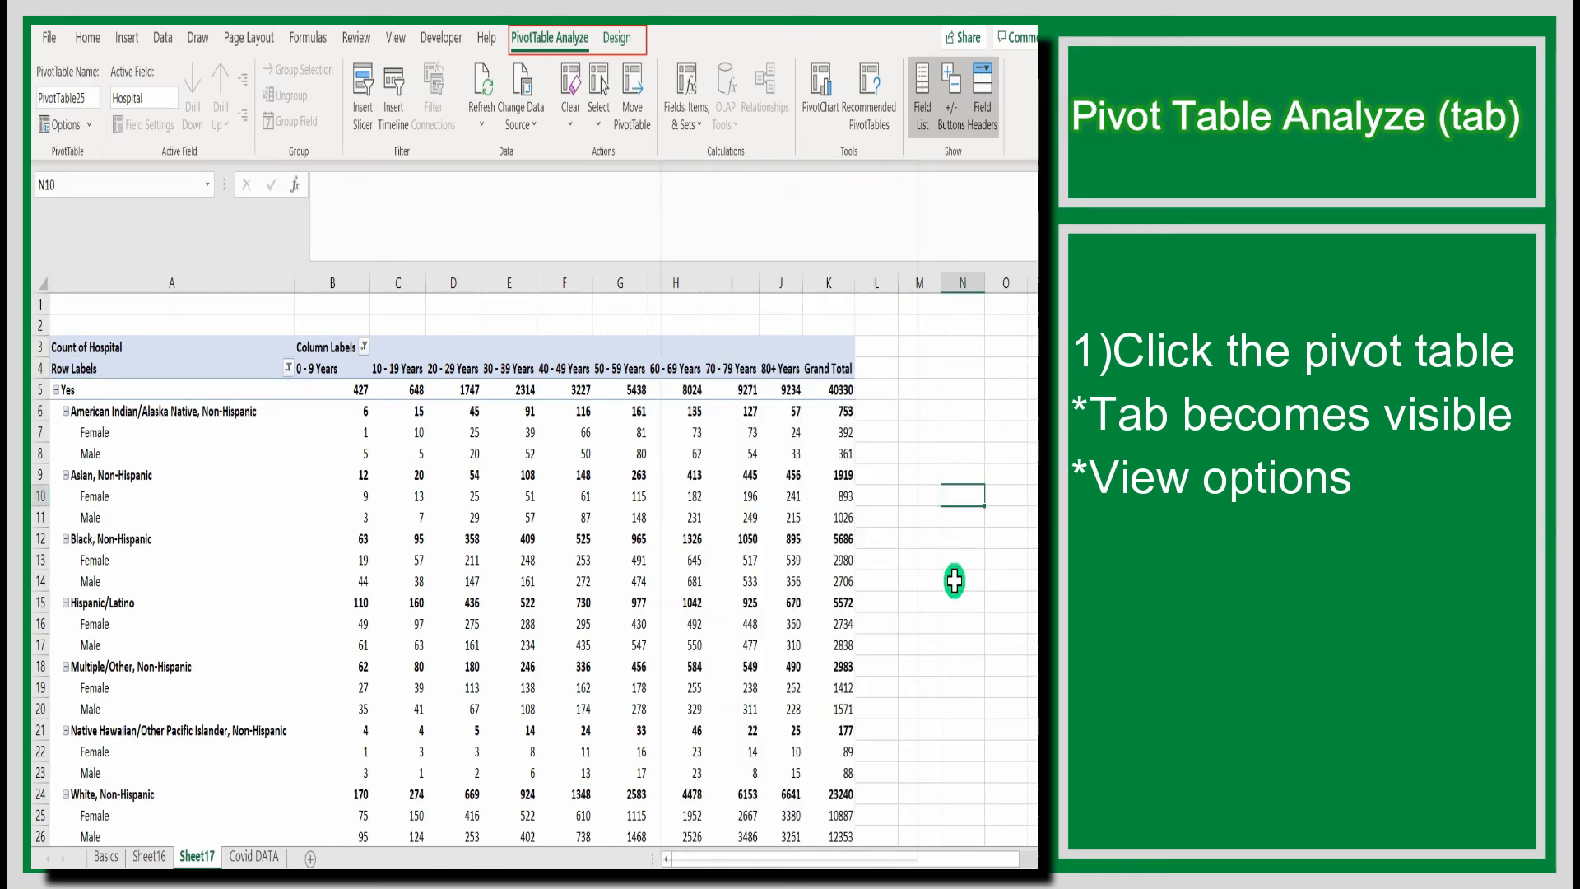
{"action": "scroll", "coordinate": [952, 634], "scroll_direction": "down", "scroll_amount": 4}
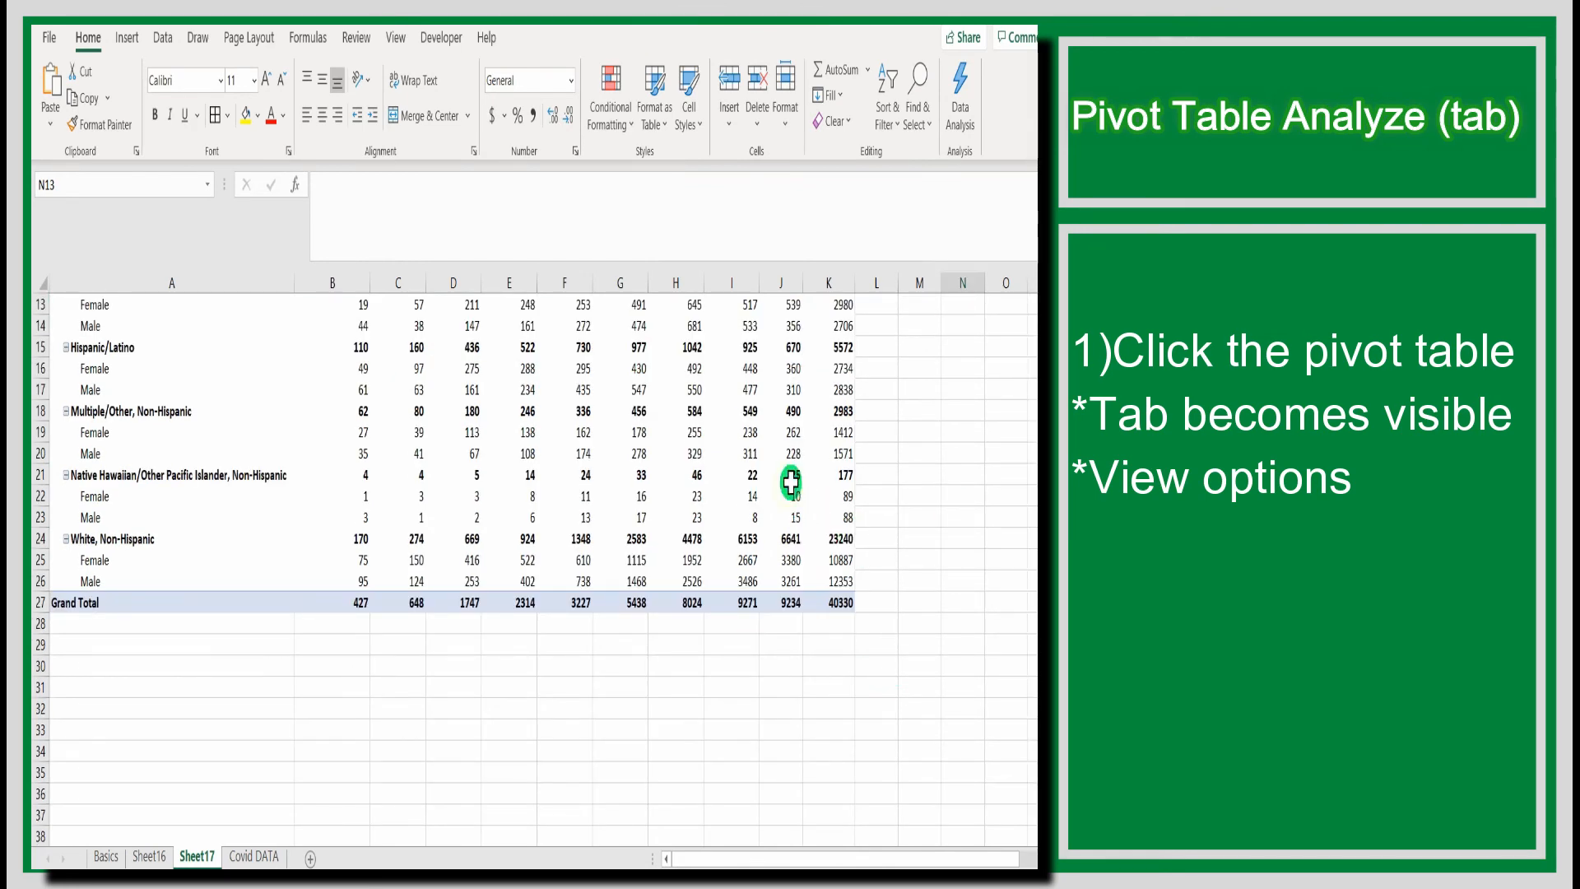
{"action": "left_click", "coordinate": [773, 454]}
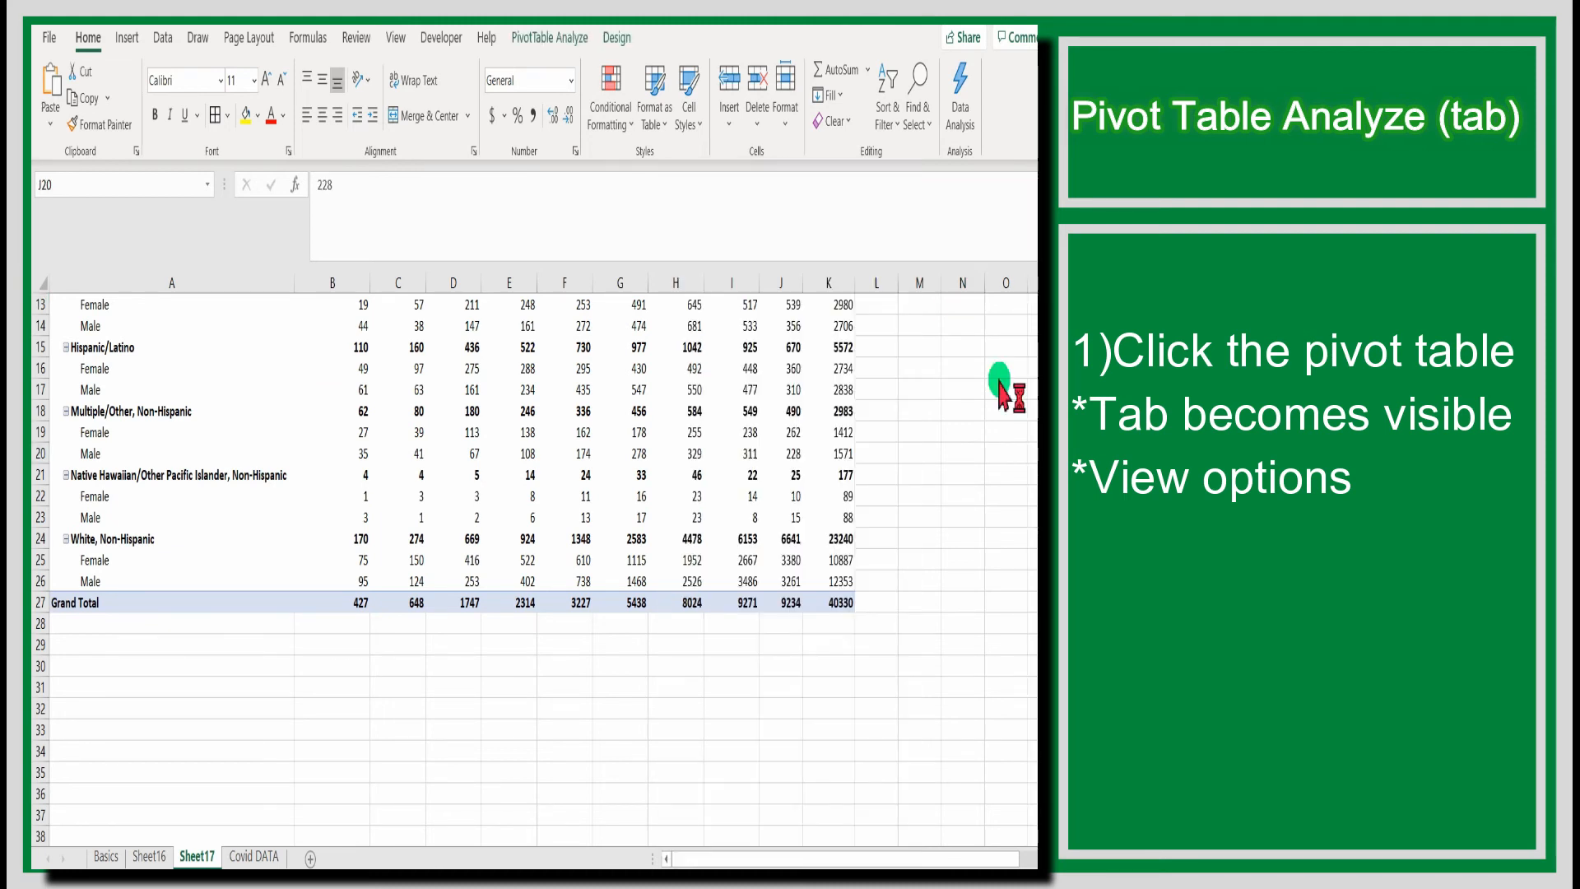
{"action": "scroll", "coordinate": [774, 366], "scroll_direction": "up", "scroll_amount": 4}
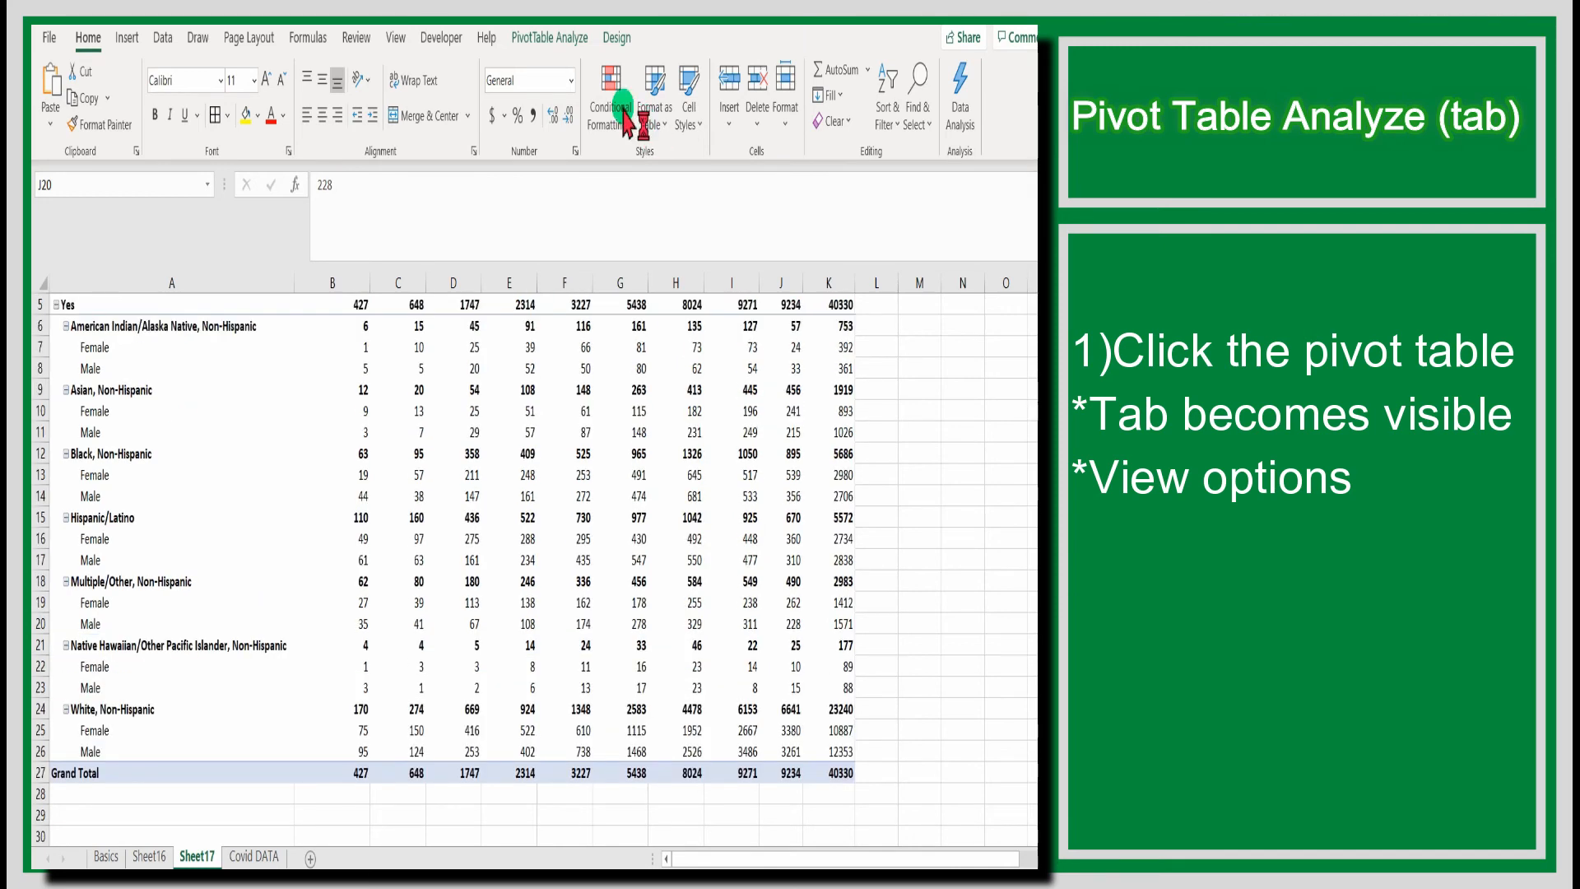
- Look over the PivotTable analysis commands with the field list moved out of the way, and bring up the design options
{"action": "left_click", "coordinate": [559, 41]}
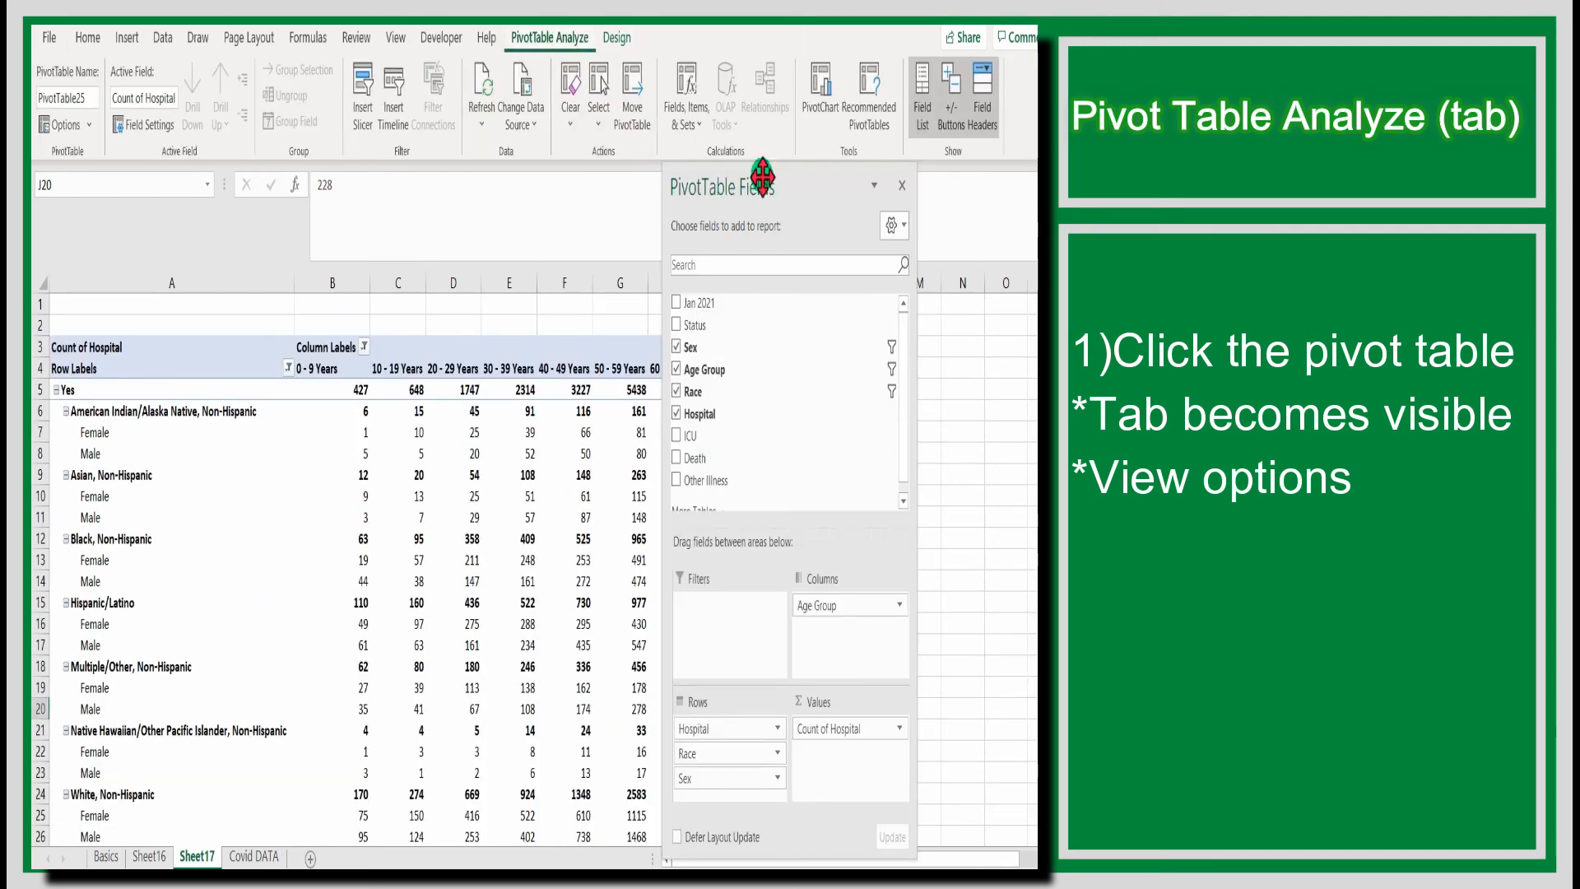
{"action": "left_click_drag", "start_coordinate": [758, 196], "coordinate": [755, 367]}
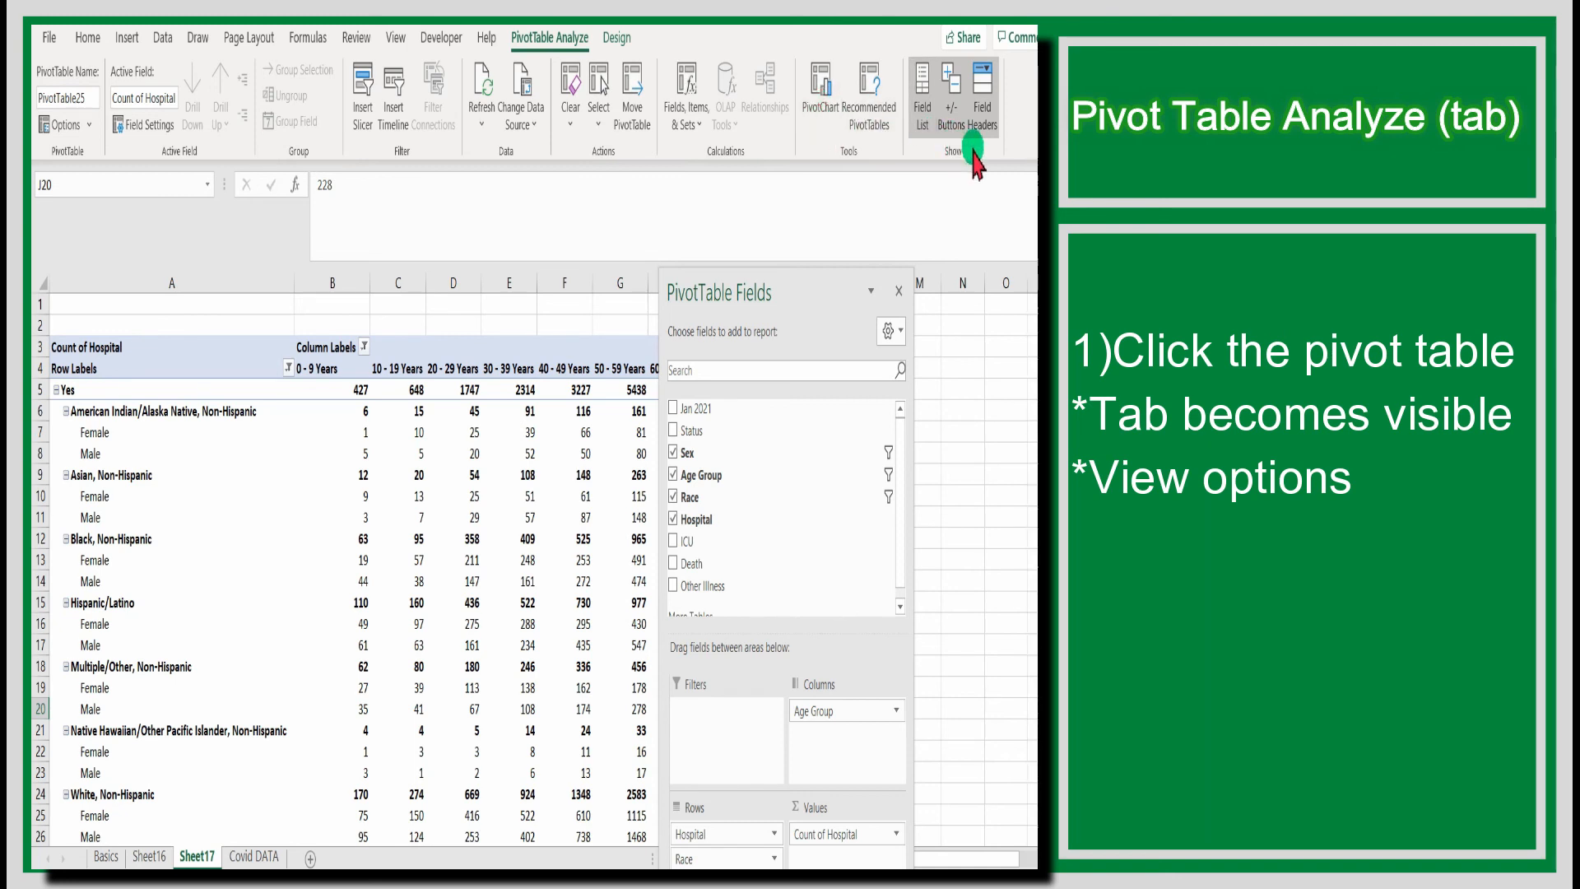
{"action": "left_click", "coordinate": [617, 38]}
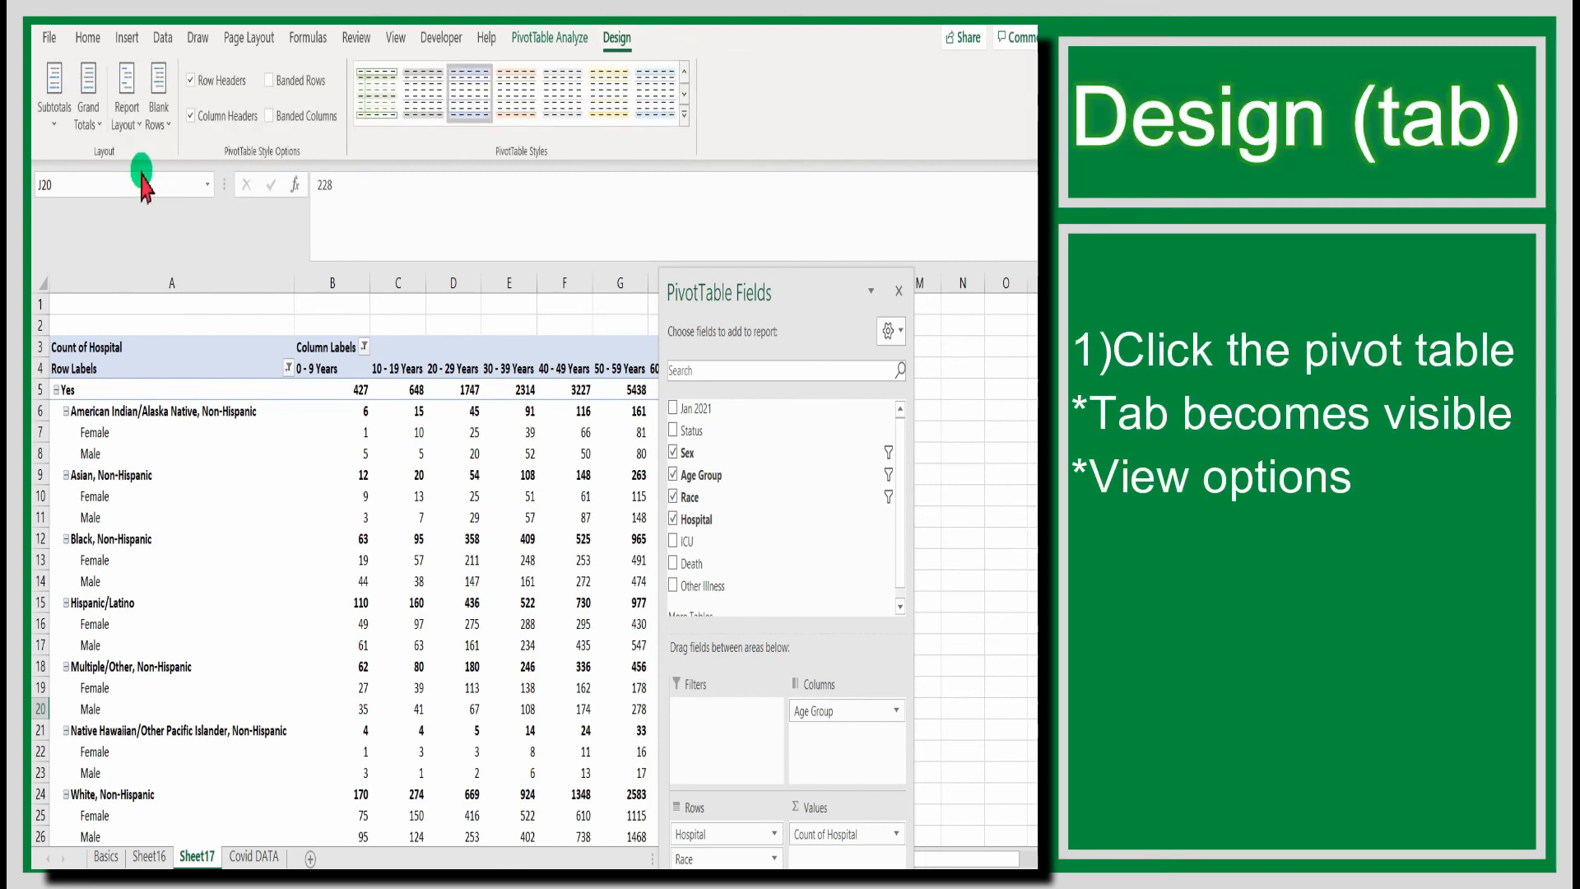